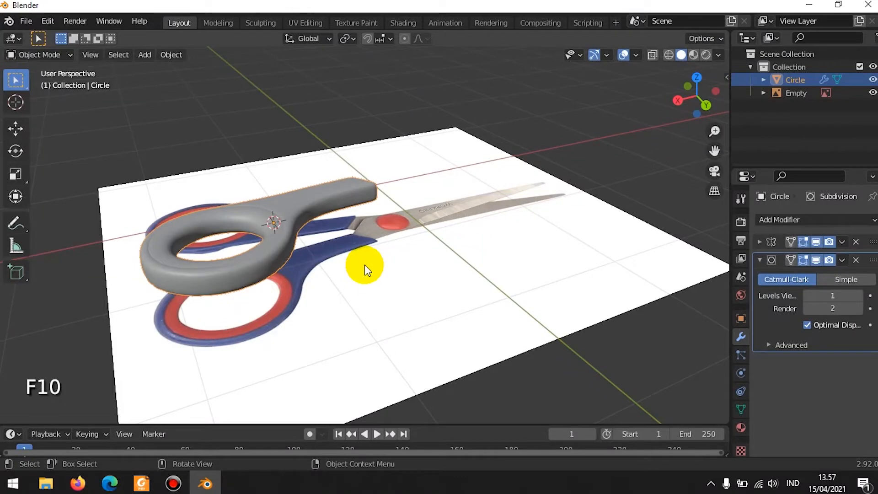
- Rename the Circle object, the grey scissor handle, as pegangan
middle_click_drag(403, 181, 507, 152)
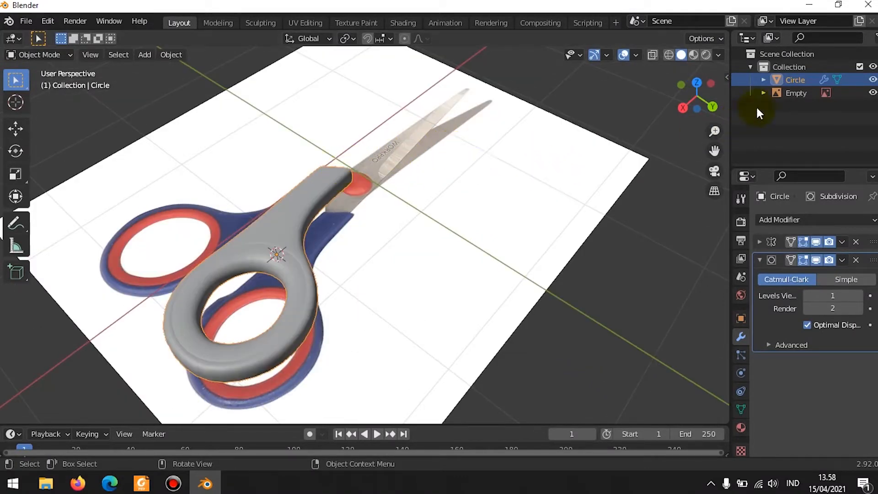
double_click(794, 80)
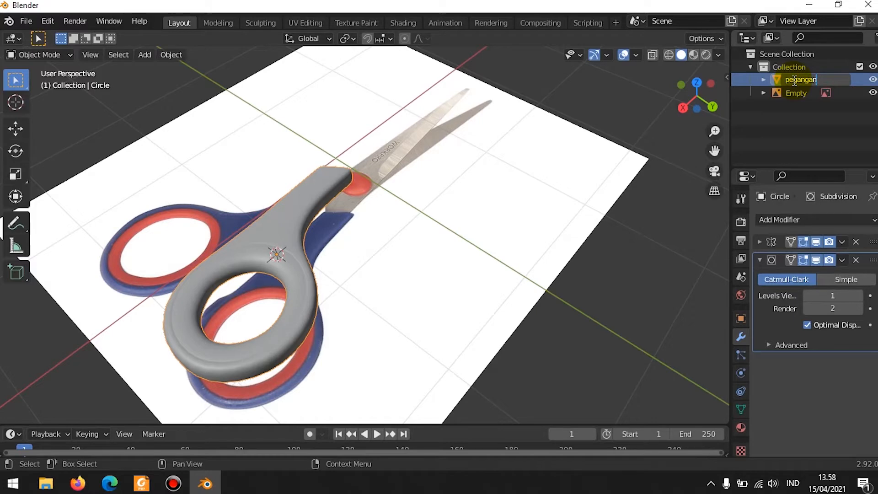
key("Return")
- Hide the pegangan object so only the scissors reference image is left in the viewport
middle_click_drag(460, 194, 511, 190)
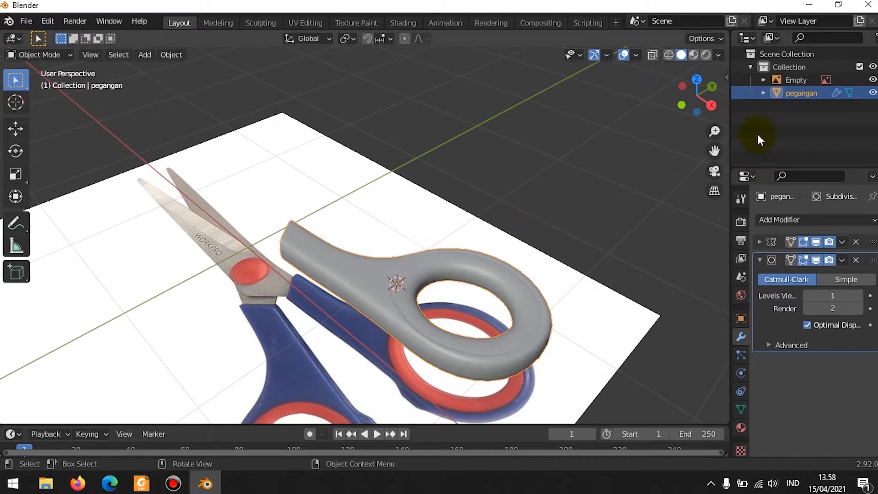
left_click(873, 93)
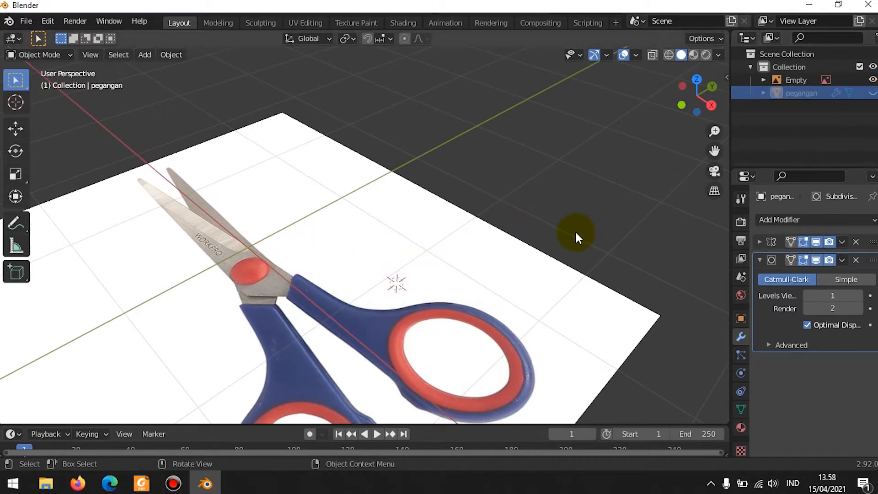
key("alt+h")
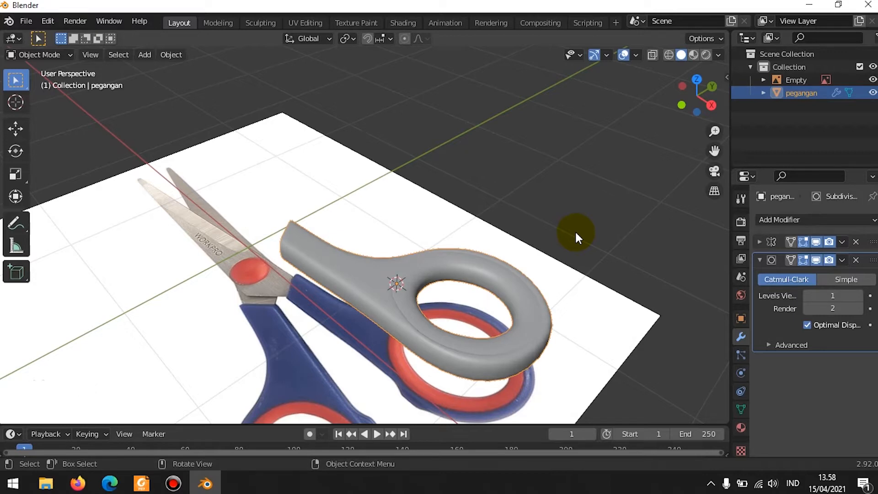
key("h")
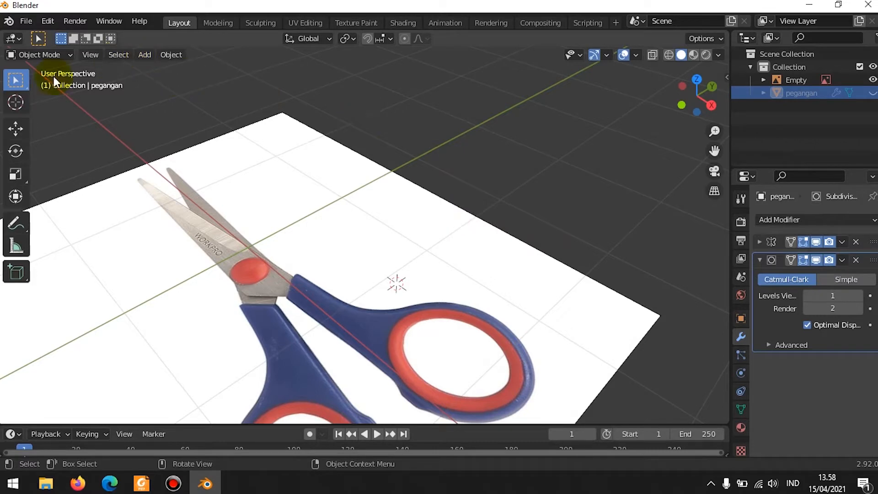
- In top view, add a plane mesh and move it over the scissor blades in the reference image
key("KP_7")
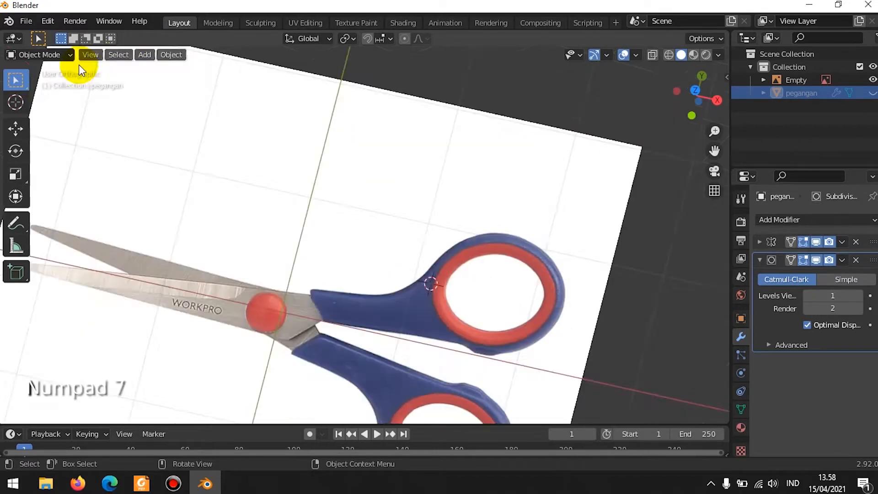
middle_click_drag(314, 251, 369, 199, "shift")
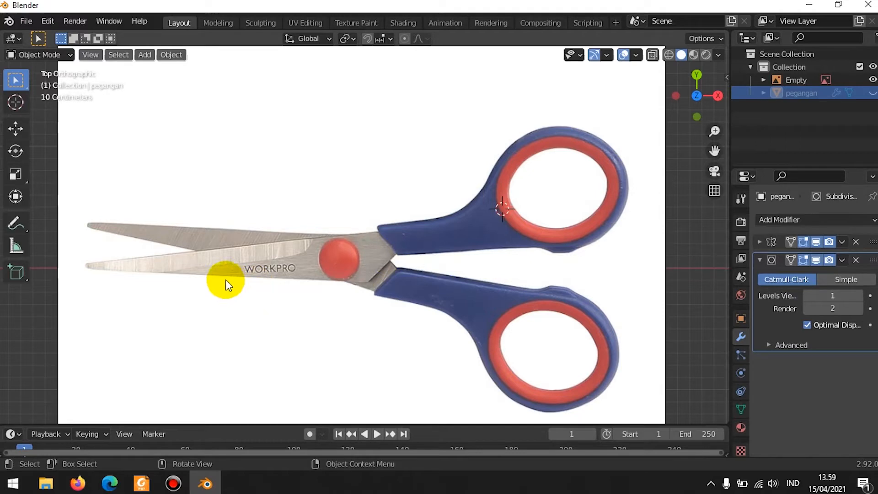
key("shift+a")
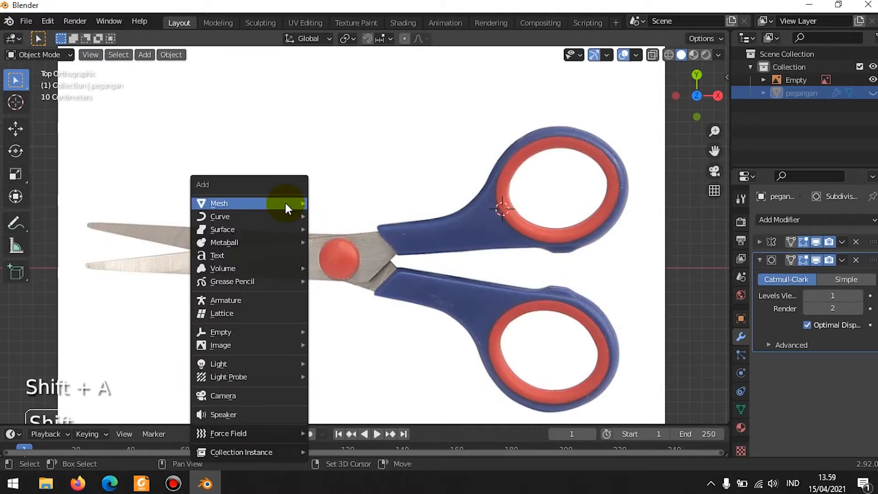
mouse_move(285, 204)
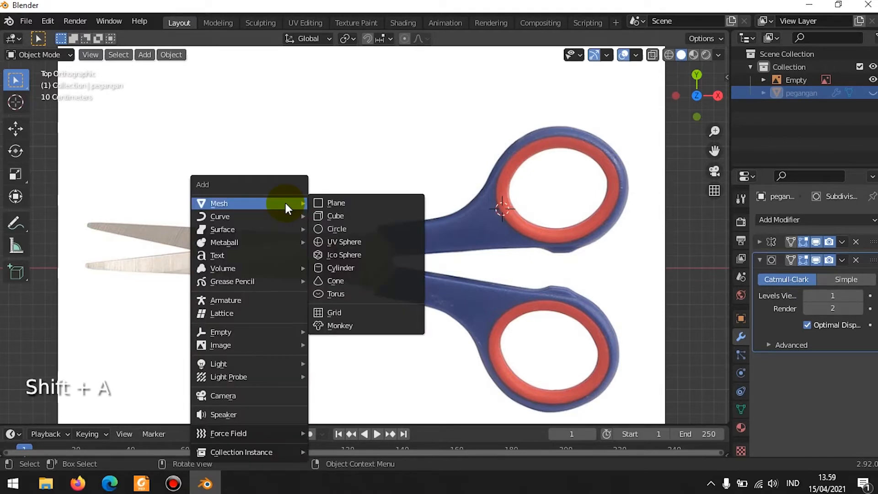
left_click(330, 203)
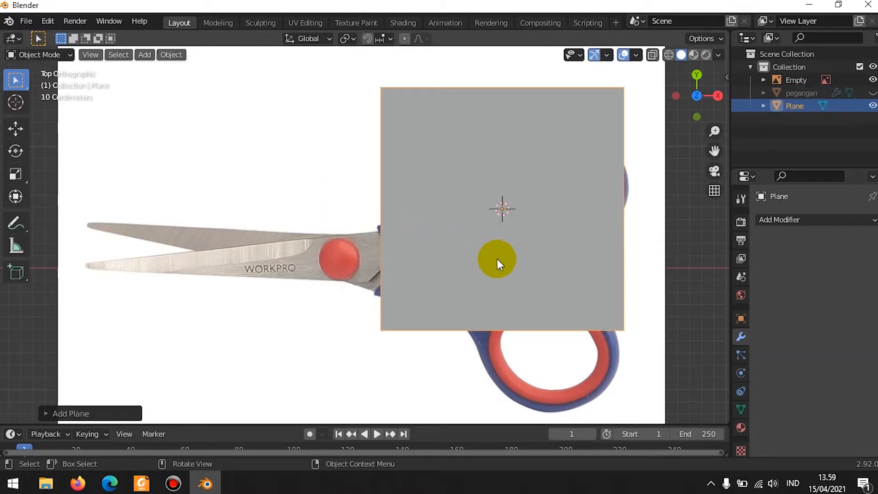
key("g")
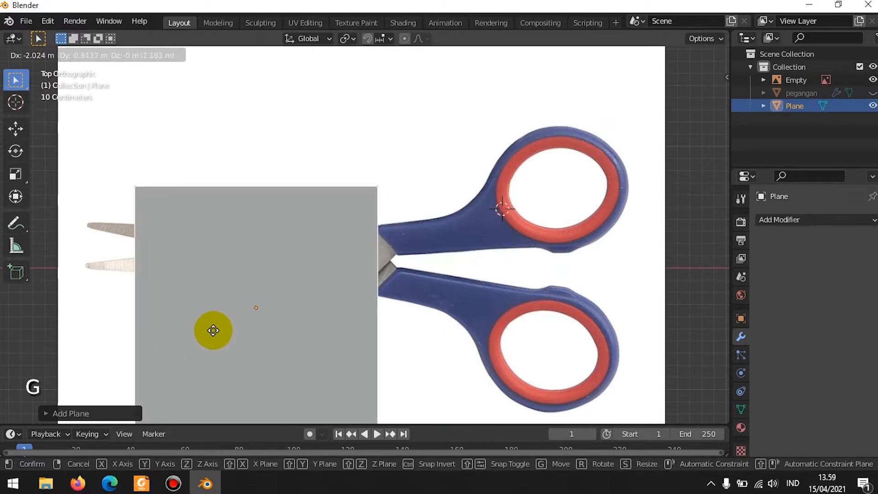
left_click(226, 306)
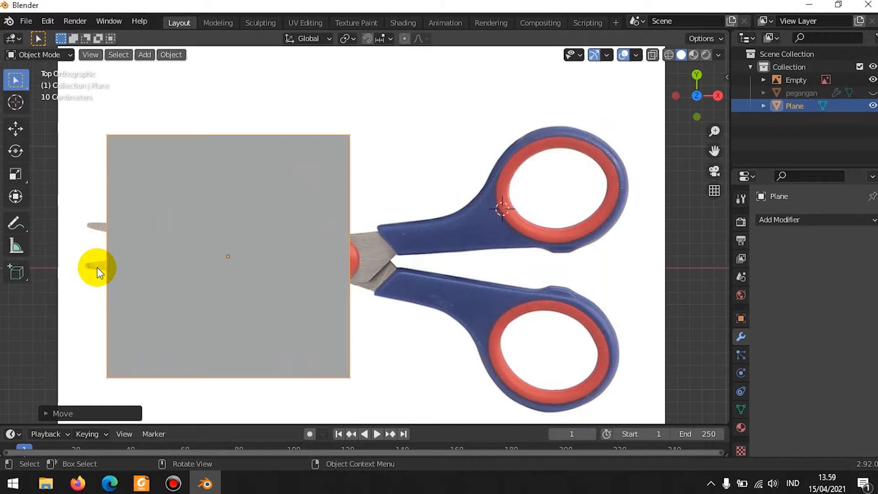
- Rename the new plane object as pemotong
key("Tab")
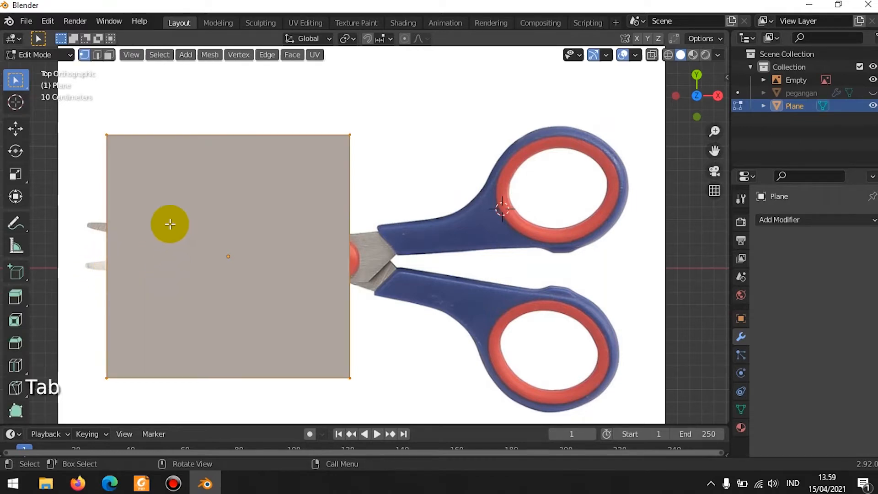
key("Tab")
double_click(794, 106)
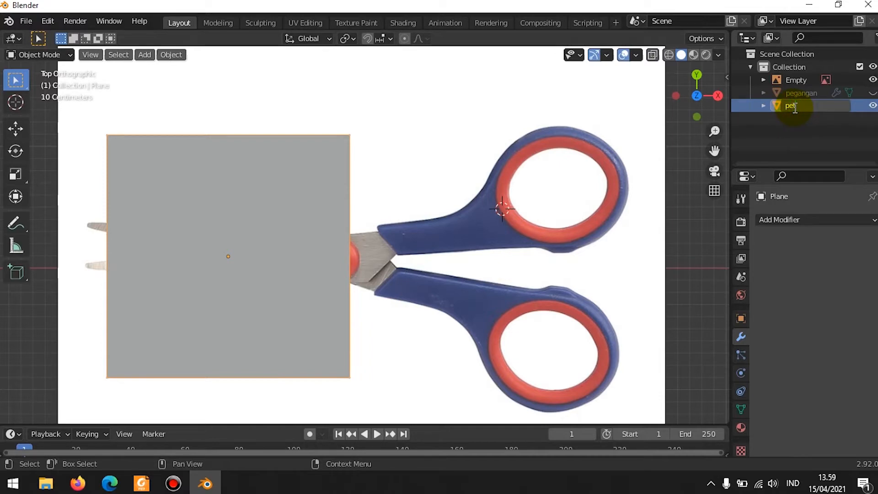
type("pemotong")
key("Return")
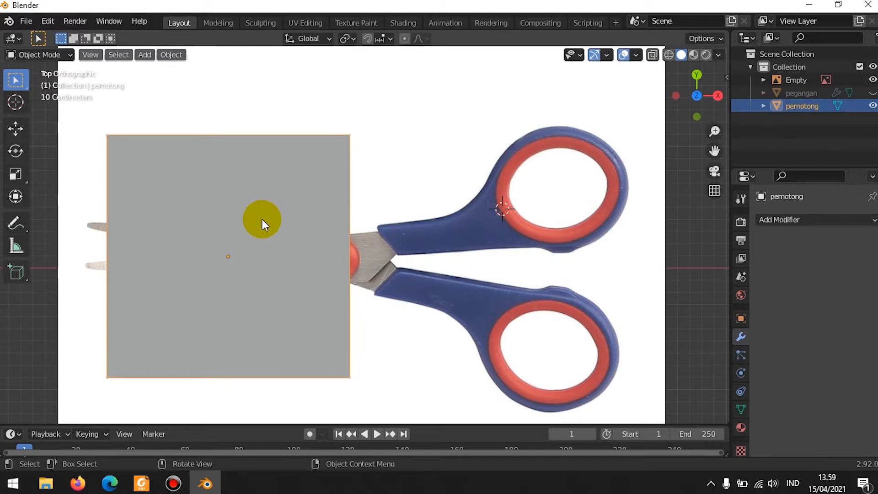
- Edit the plane in wireframe shading and move its upper-left vertex onto the top of the lower blade's tip
key("Tab")
left_click(109, 139)
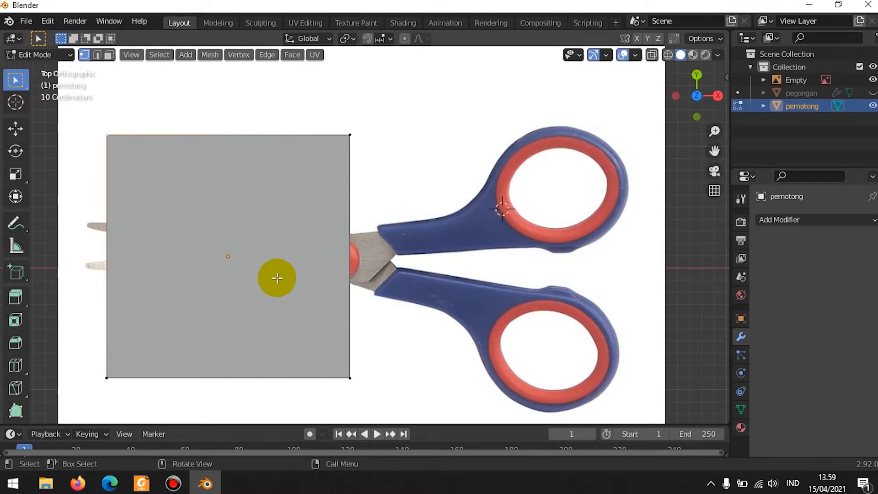
key("z")
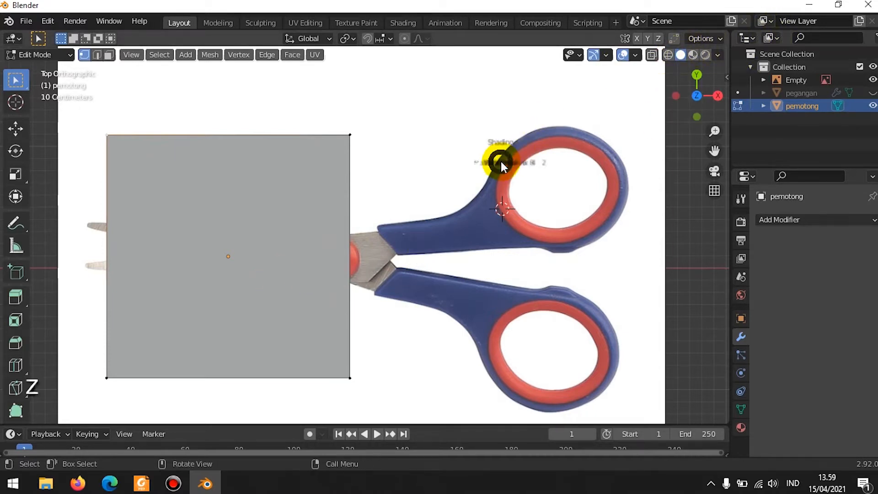
left_click(402, 165)
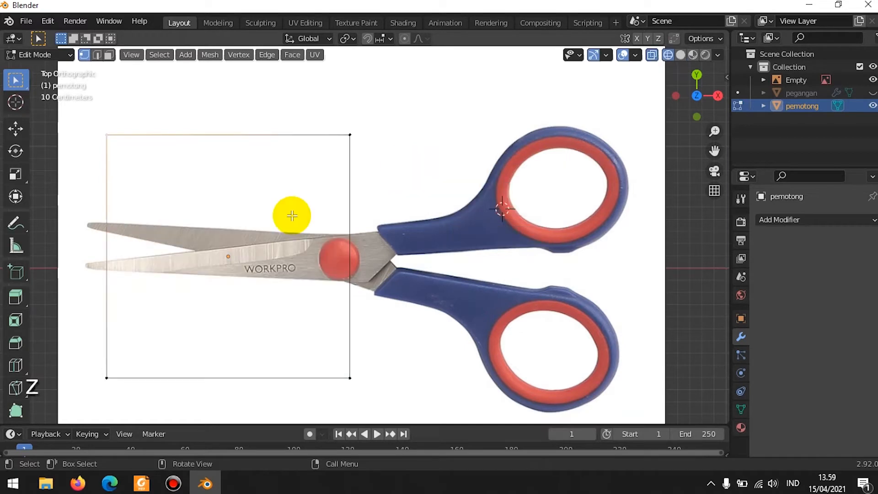
key("g")
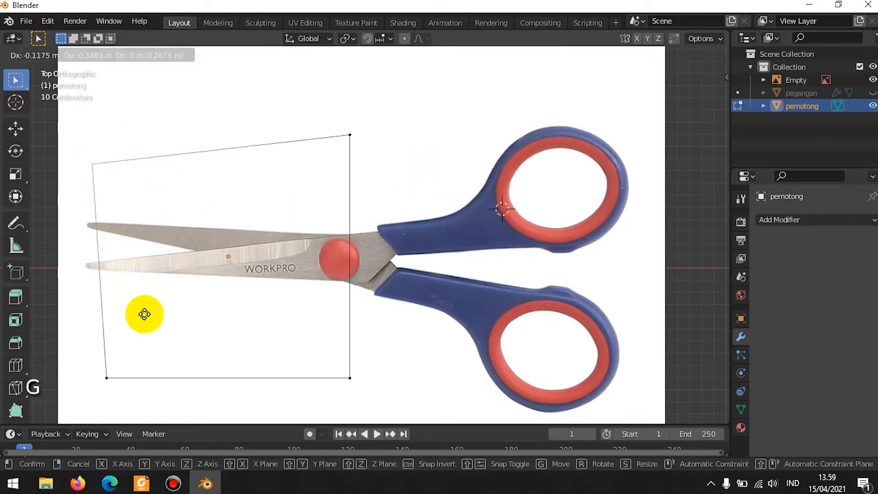
left_click(144, 382)
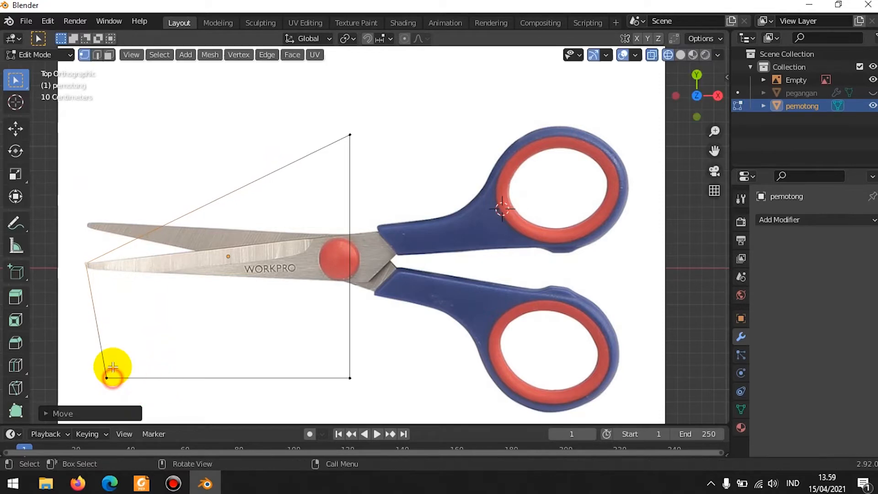
- Move the plane's lower-left vertex to the underside of the lower blade's tip, just below the first vertex
left_click(109, 372)
key("g")
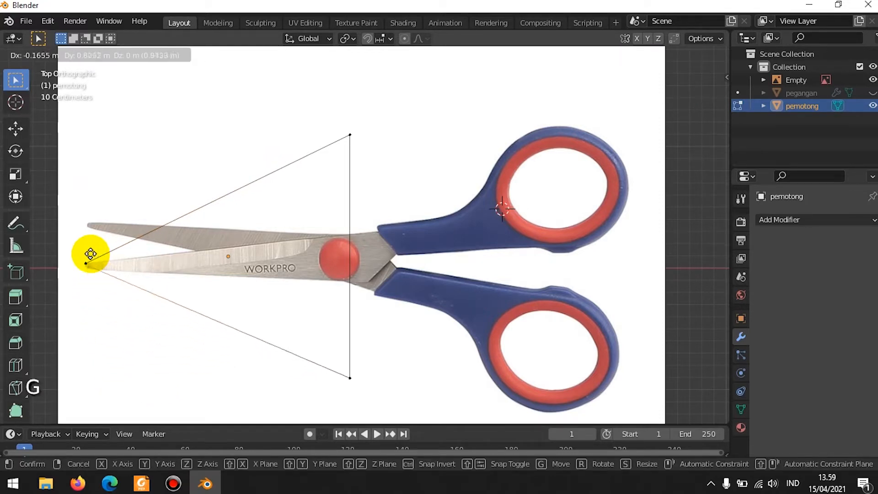
left_click(92, 259)
scroll(91, 274, "up", 4)
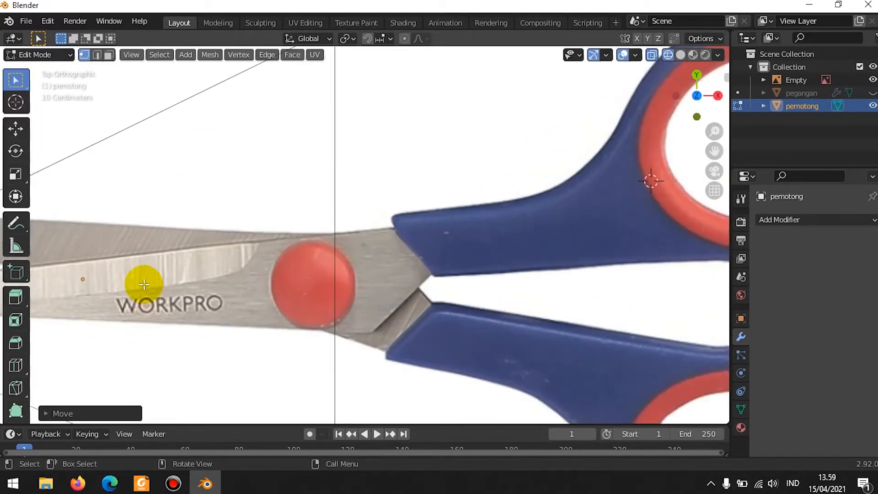
middle_click_drag(172, 249, 499, 201, "shift")
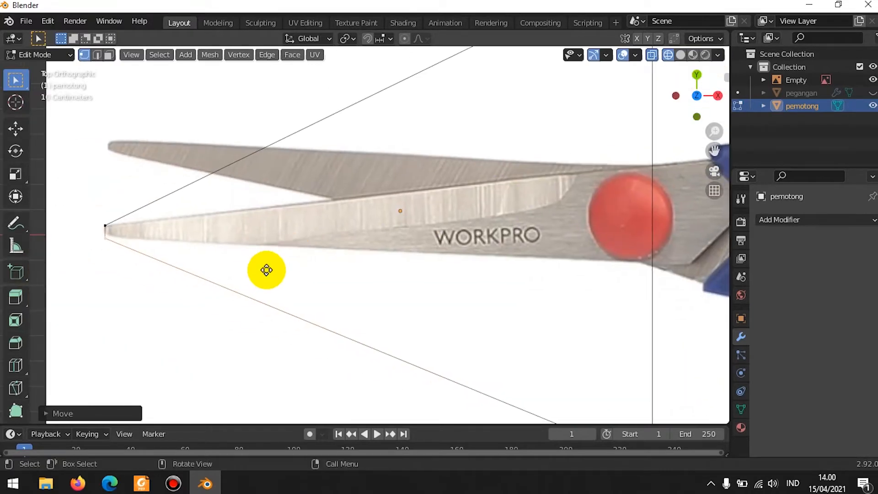
key("g")
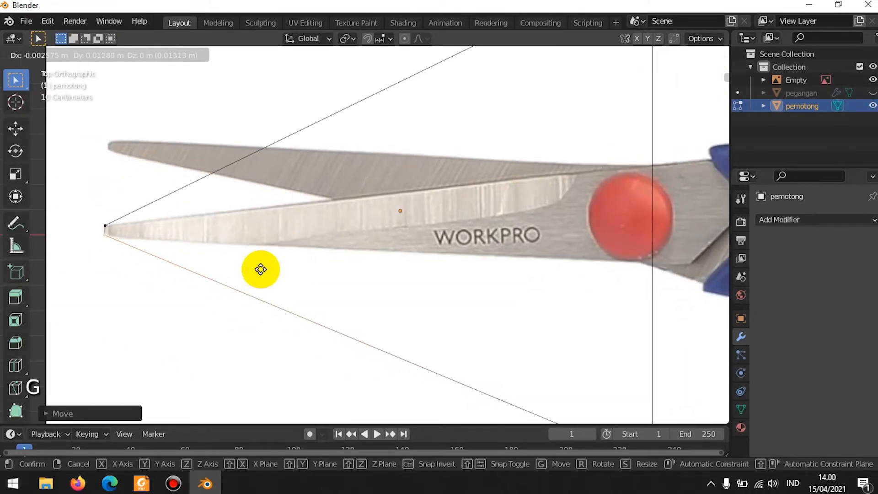
left_click(260, 269)
- Move the plane's upper-right vertex onto the blade's upper edge, just past the red pivot
scroll(504, 220, "down", 2)
middle_click_drag(505, 220, 324, 283, "shift")
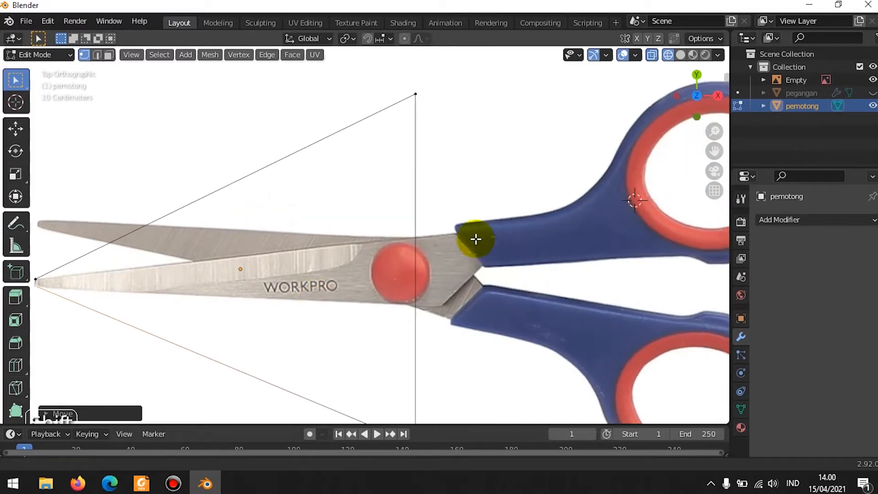
middle_click_drag(475, 240, 473, 238, "shift")
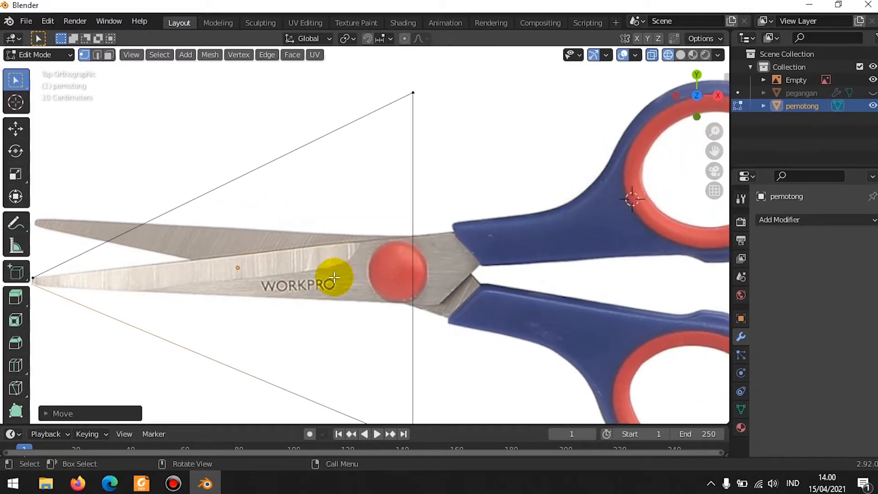
left_click(410, 102)
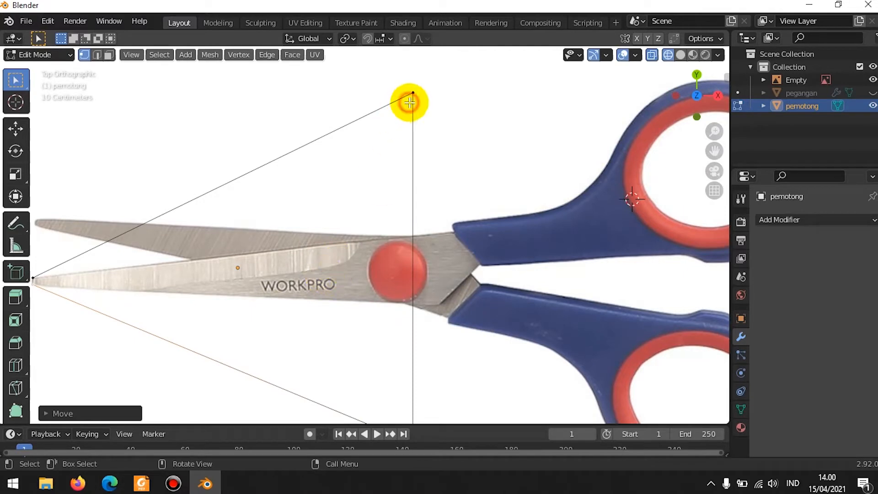
key("g")
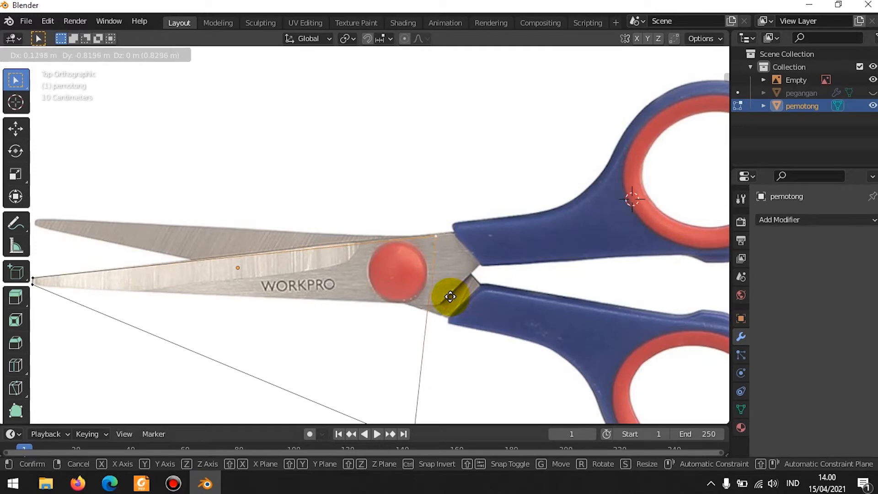
left_click(447, 296)
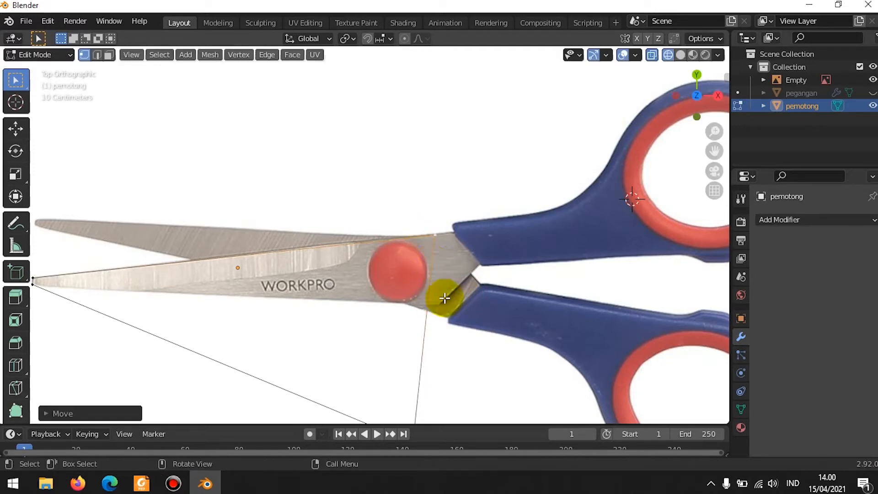
- Move the plane's lower-right vertex onto the blade's lower edge, directly below the vertex past the red pivot
scroll(435, 361, "down", 2)
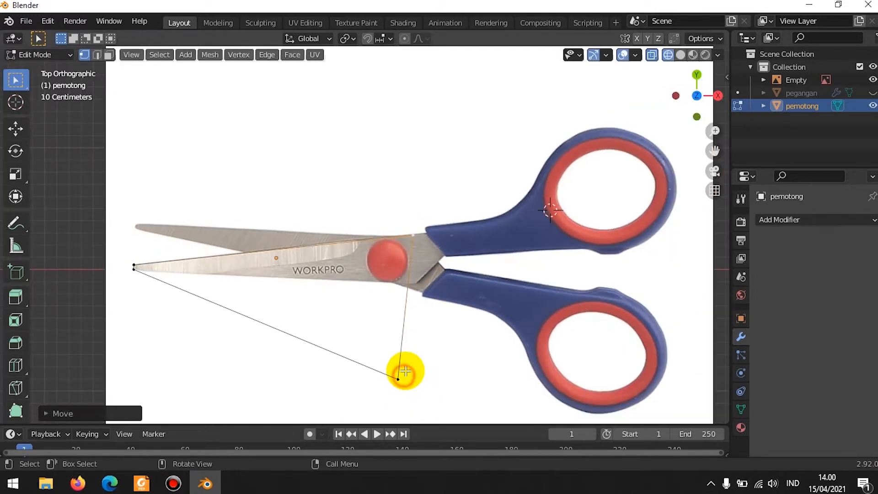
left_click(405, 372)
key("g")
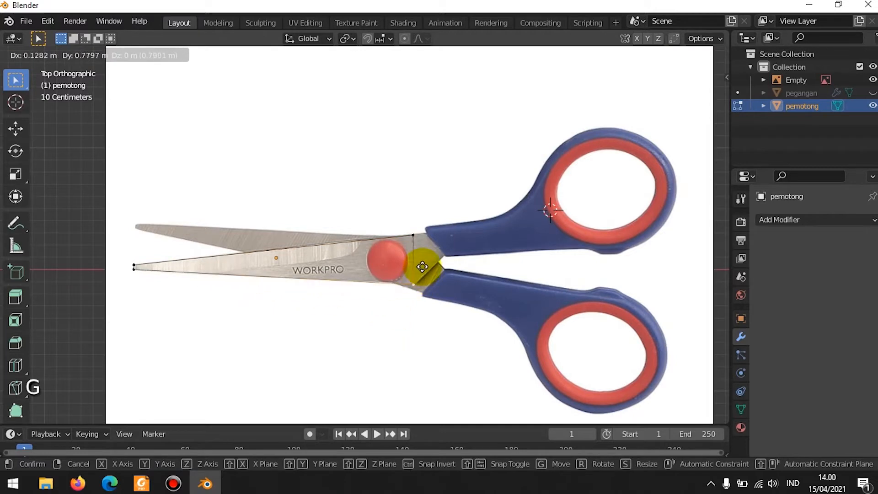
left_click(419, 264)
- Extrude the blade's right edge past the red pivot by about 0.25 m, reaching the notch beside the handles
scroll(427, 288, "up", 4)
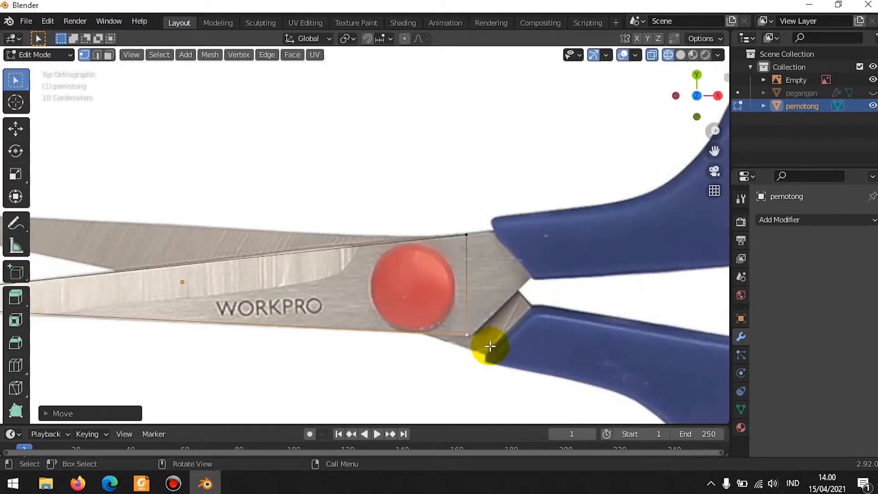
left_click(466, 237, "shift")
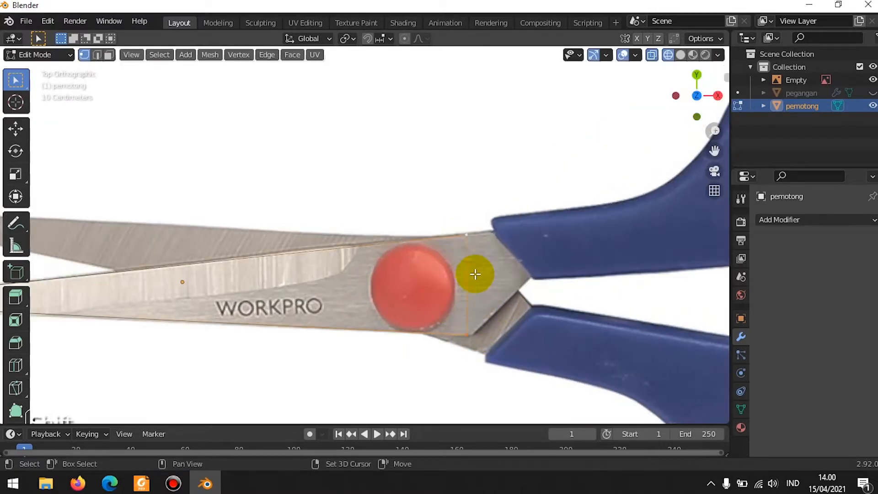
key("e")
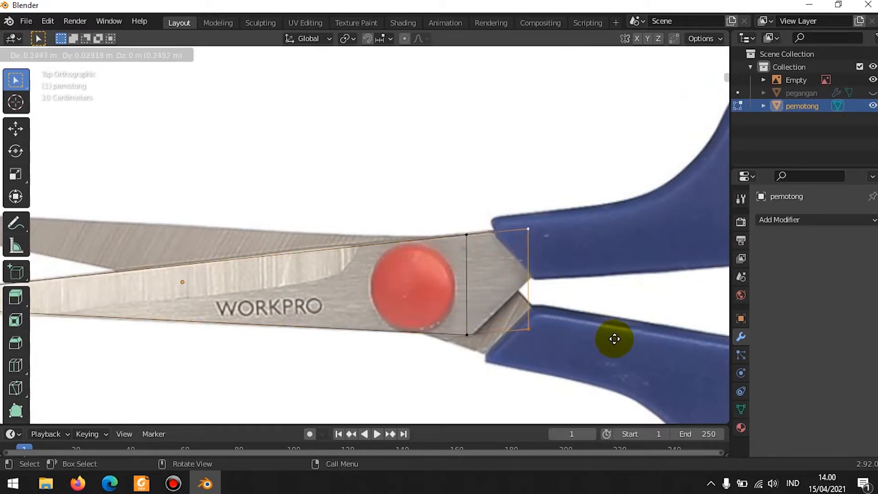
left_click(616, 338)
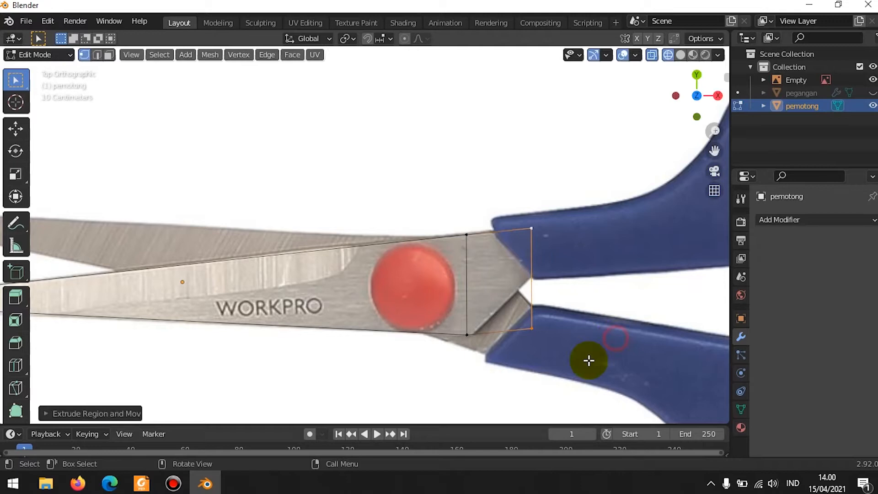
- Move the new lower-right vertex up about 0.23 m to the notch where the blade meets the upper handle's underside
left_click(540, 326)
key("g")
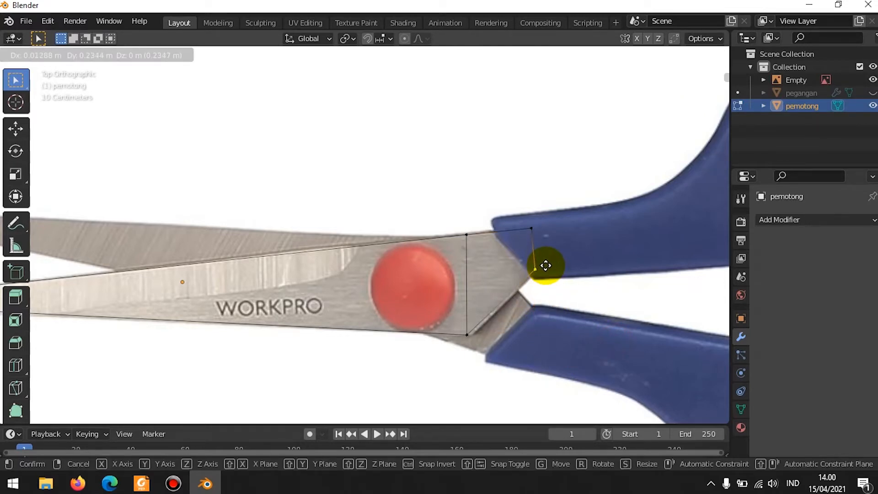
left_click(546, 265)
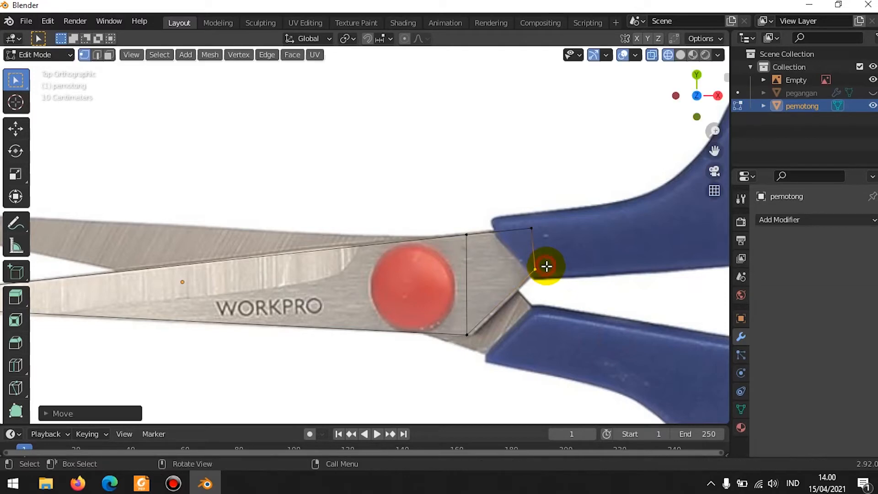
- Extrude the short end edge about 0.7 m into the upper blue handle to form the blade's tang
left_click(532, 228, "shift")
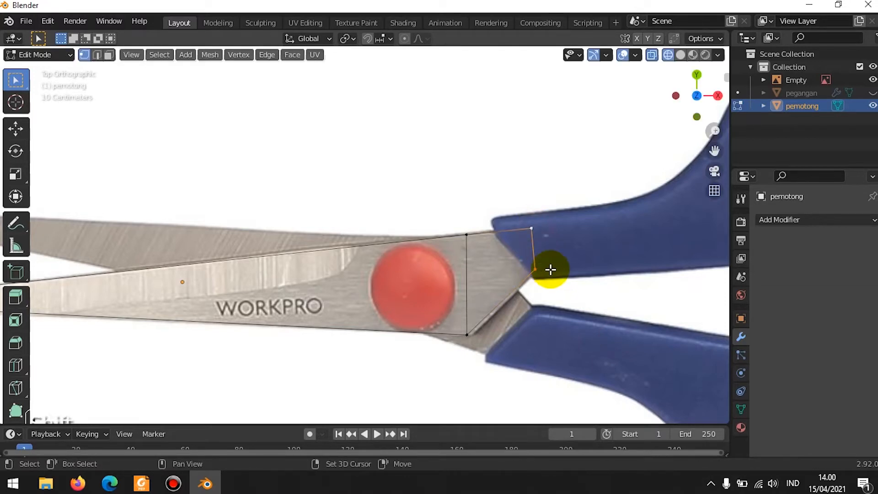
scroll(567, 265, "down", 3)
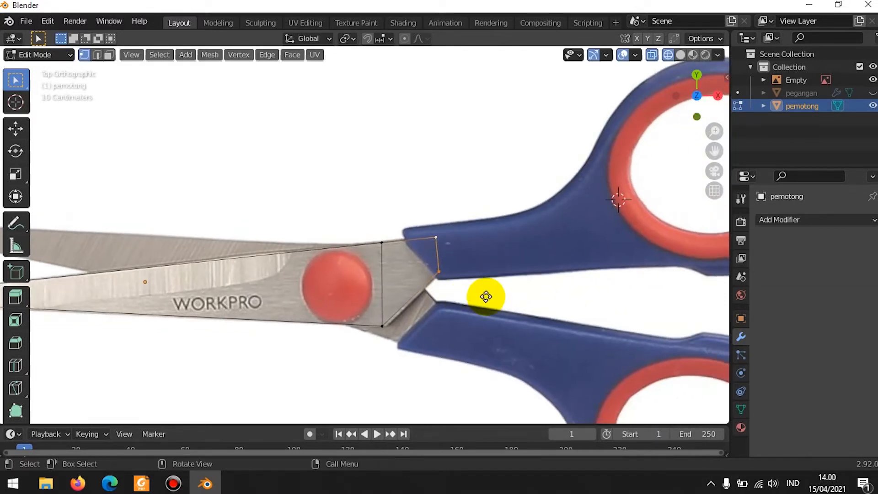
key("e")
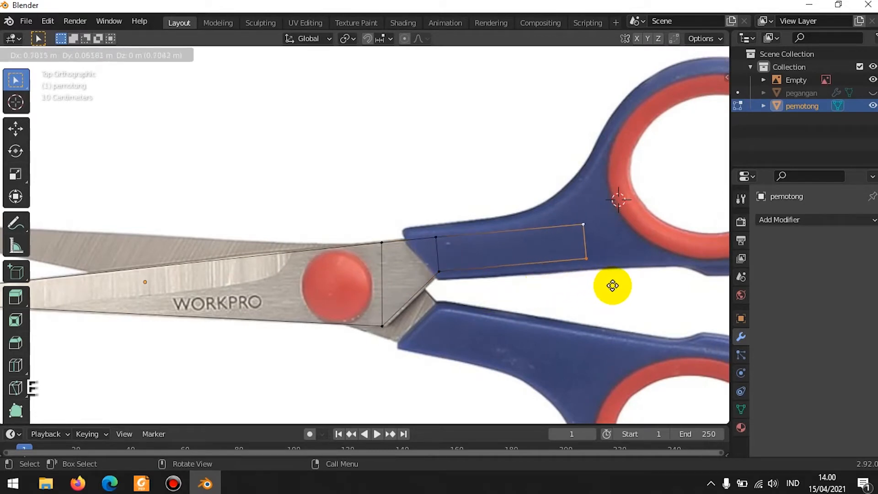
left_click(612, 286)
scroll(412, 291, "down", 1)
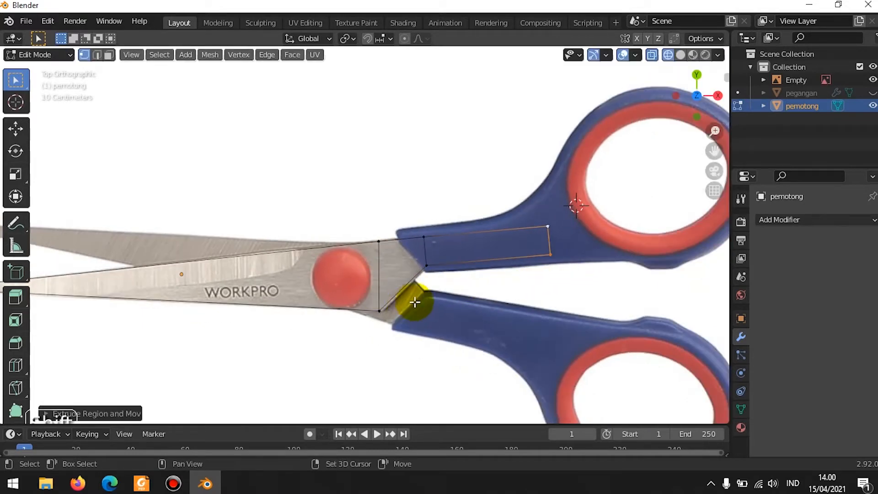
- Add a vertical loop cut across the long blade section and slide it to just before the red pivot
middle_click_drag(434, 300, 537, 292, "shift")
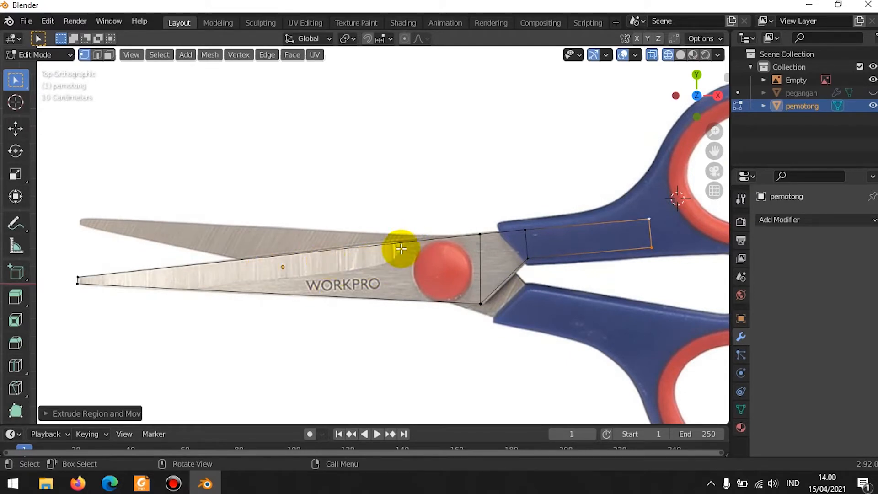
scroll(386, 253, "up", 1)
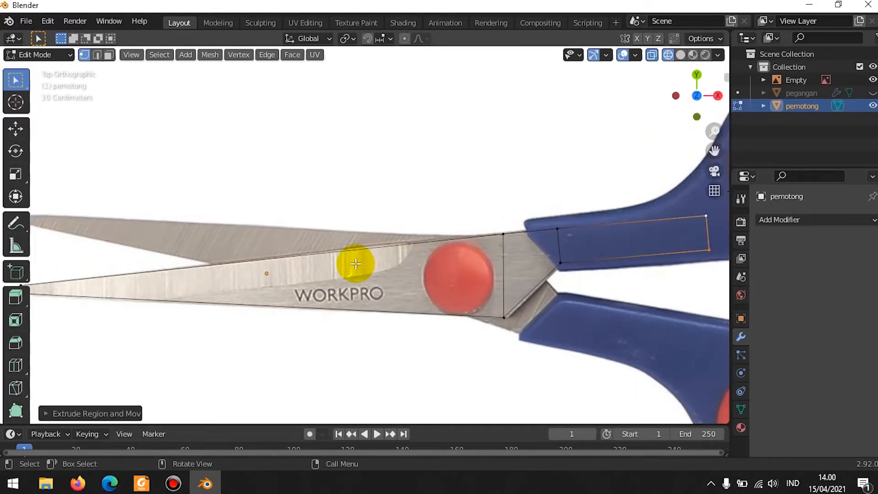
scroll(345, 260, "down", 1)
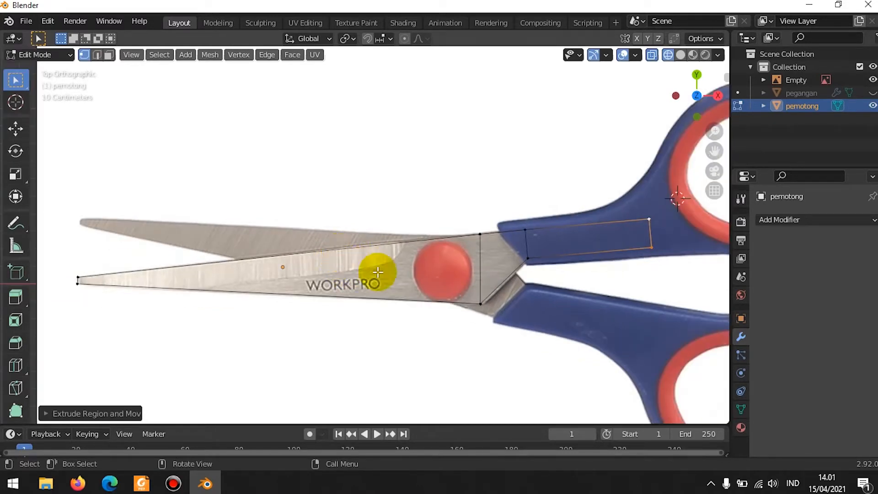
key("r")
left_click(399, 298)
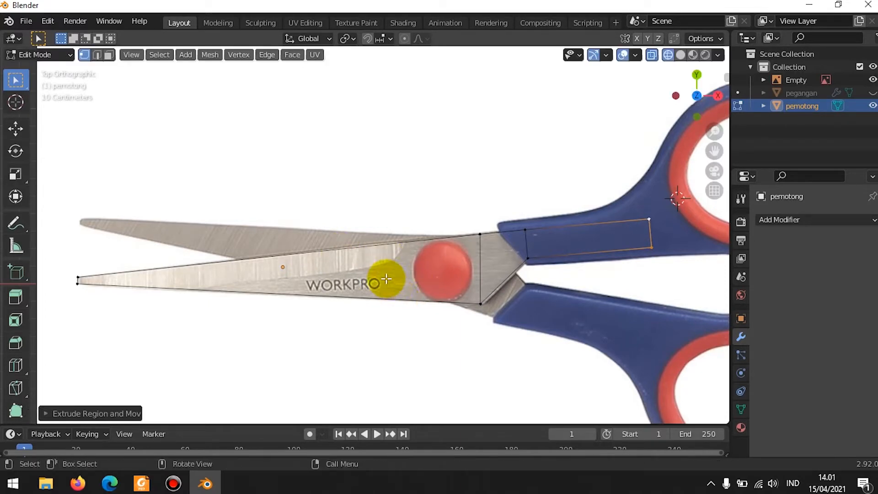
key("ctrl+r")
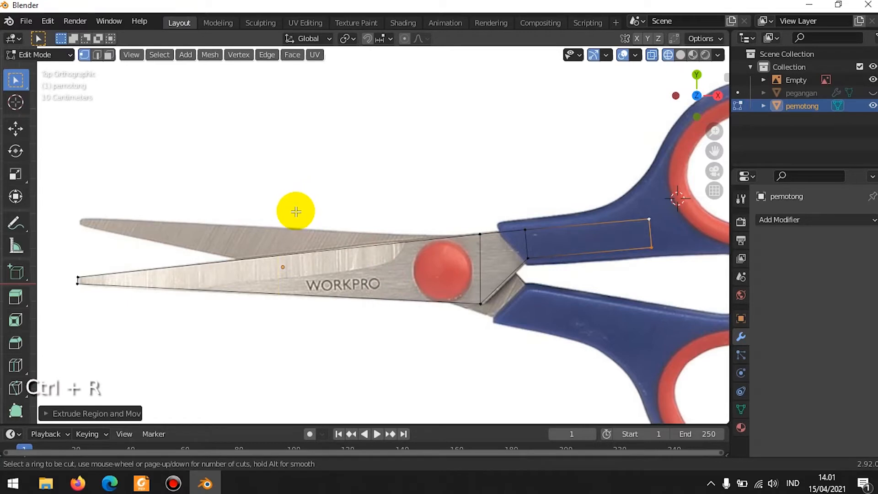
left_click(294, 232)
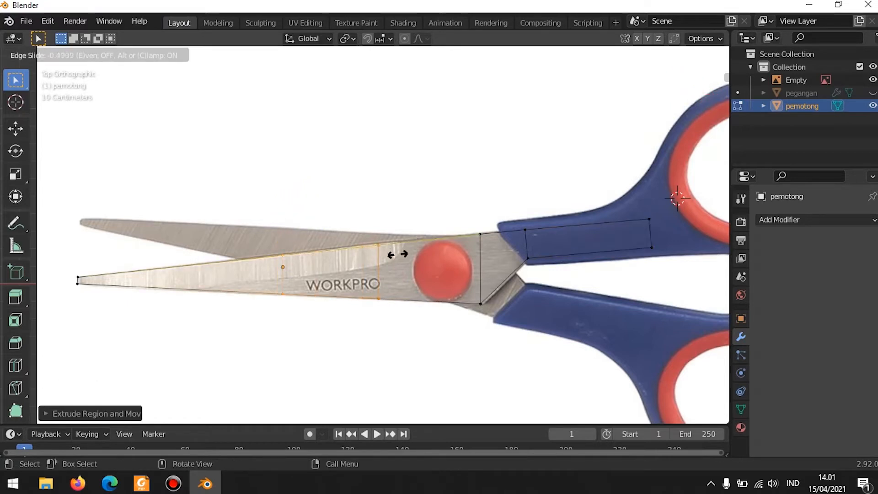
left_click(422, 254)
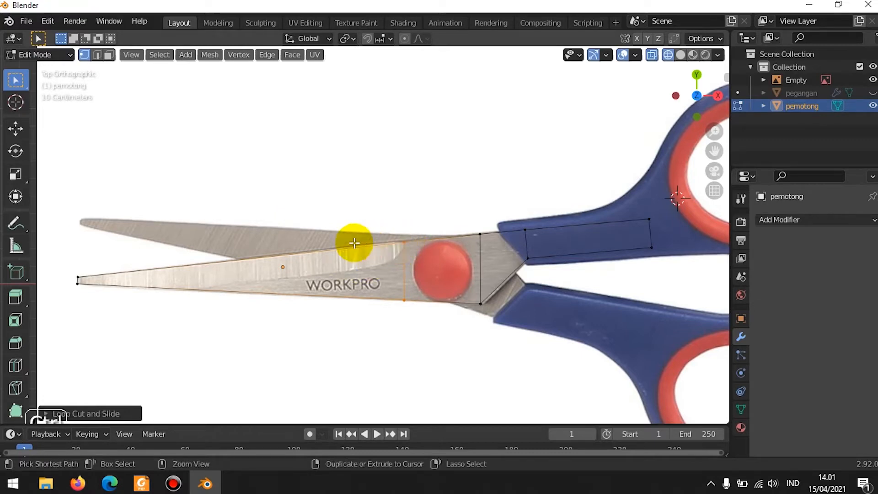
- Add a second loop cut across the end of the WORKPRO lettering and a third about midway between the two cuts
key("ctrl+r")
left_click(292, 247)
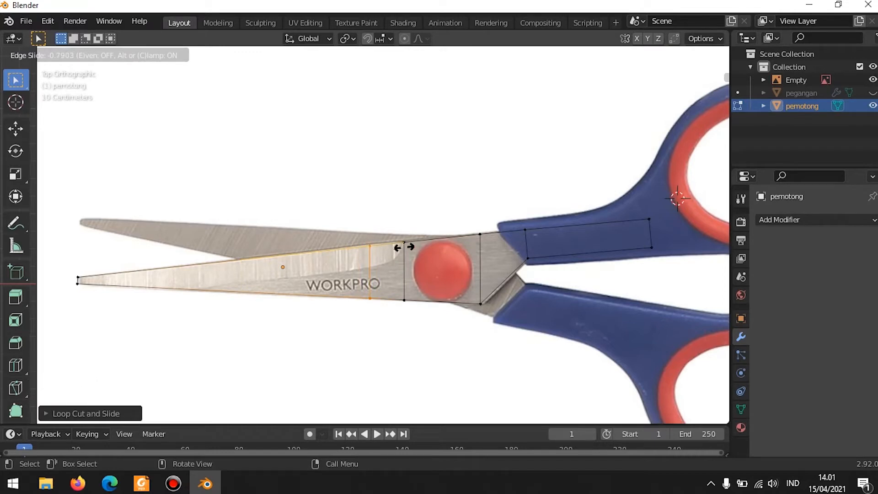
left_click(403, 246)
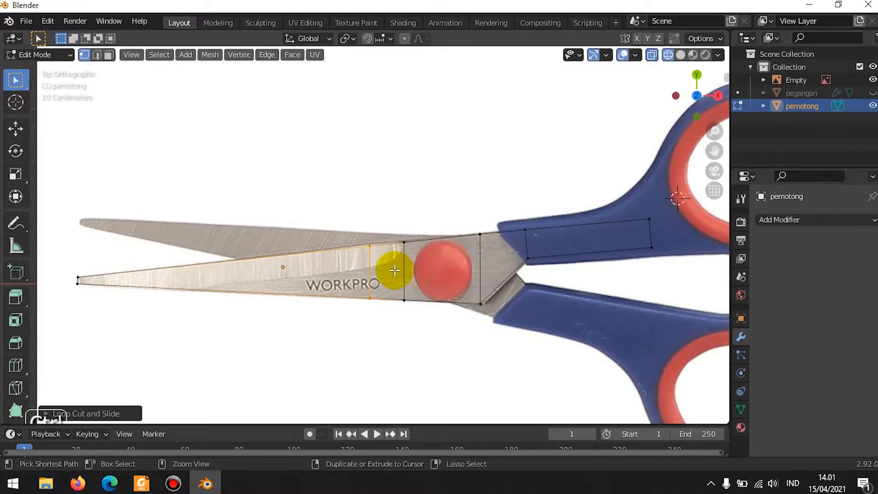
key("ctrl+r")
left_click(387, 249)
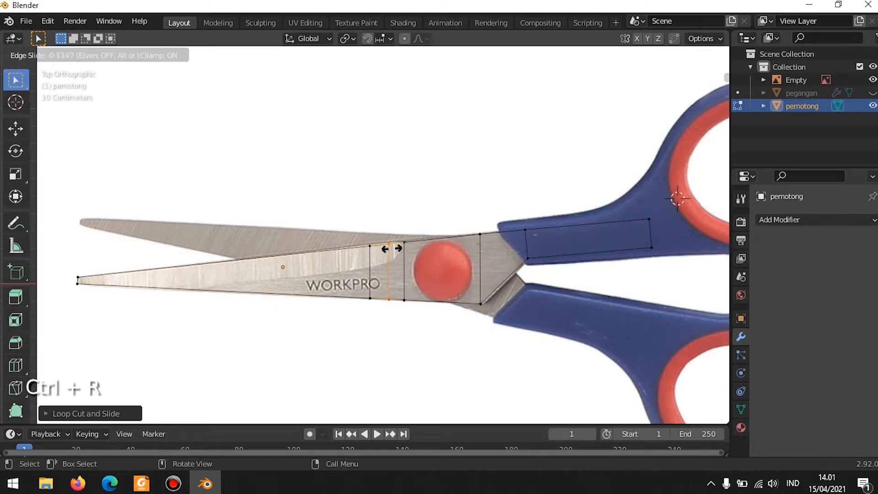
left_click(392, 249)
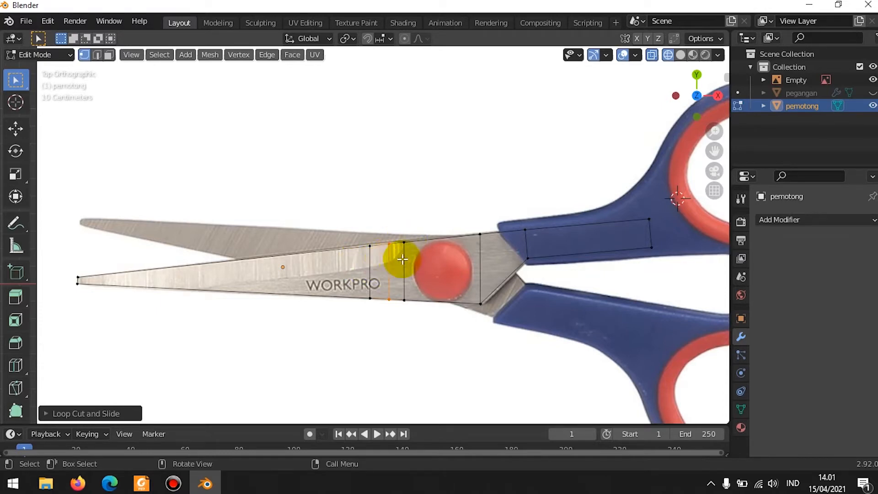
- Switch the viewport to solid shading and view the flat blade in perspective
scroll(422, 262, "down", 2)
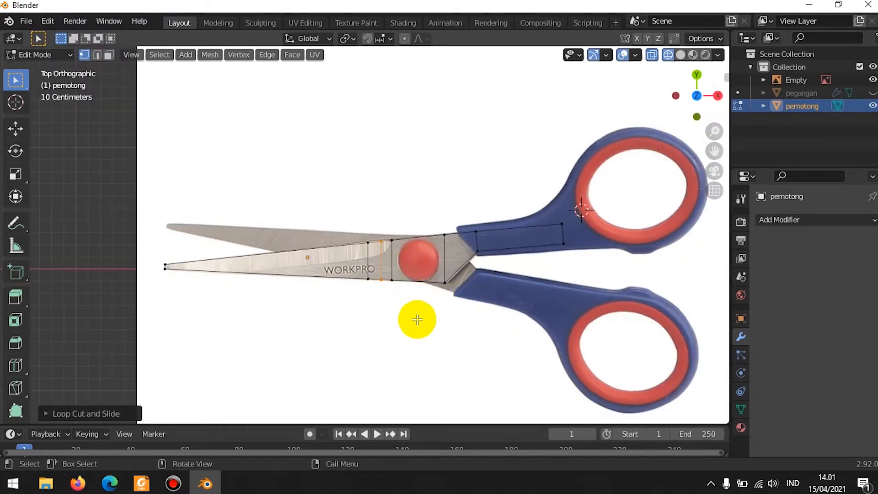
middle_click_drag(396, 358, 411, 233)
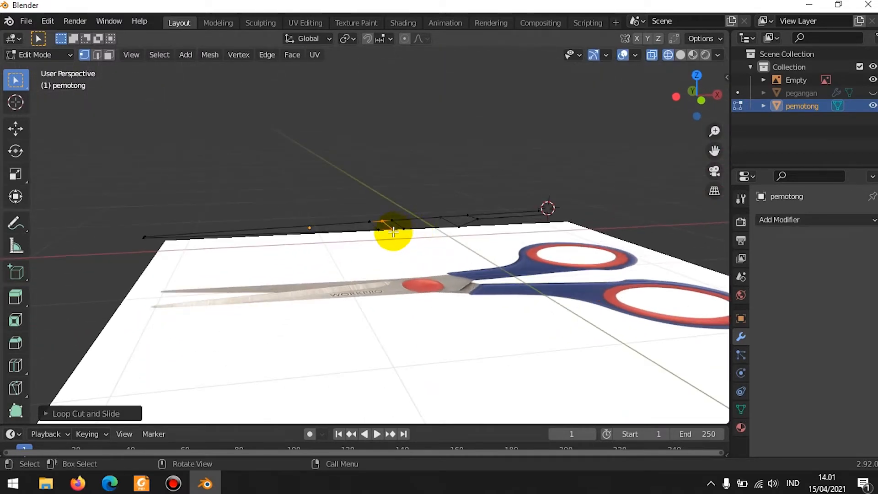
key("z")
left_click(480, 235)
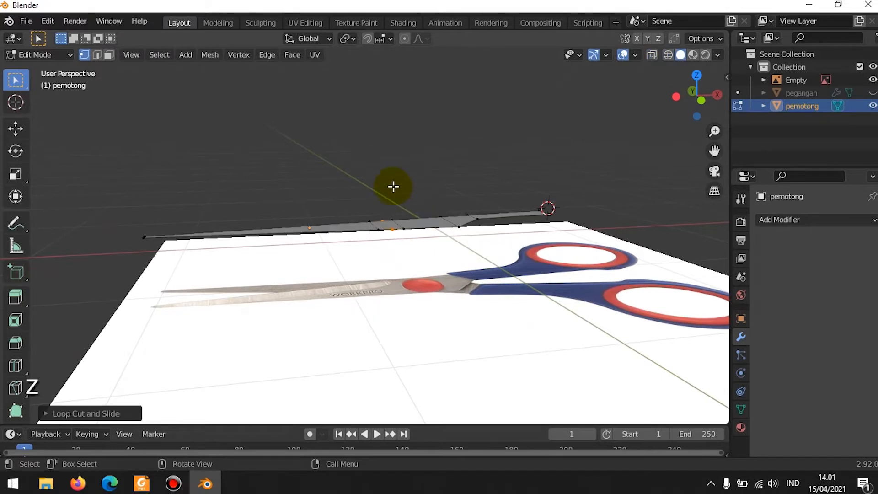
middle_click_drag(433, 222, 452, 262)
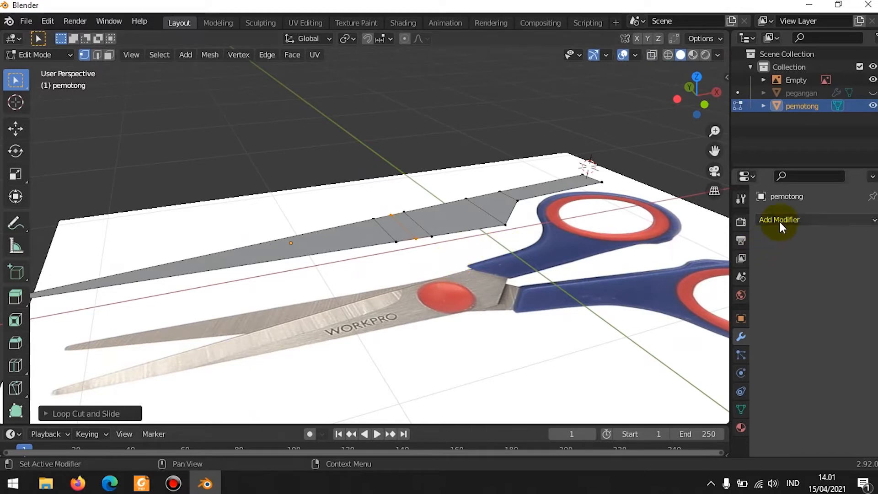
middle_click_drag(539, 229, 360, 251)
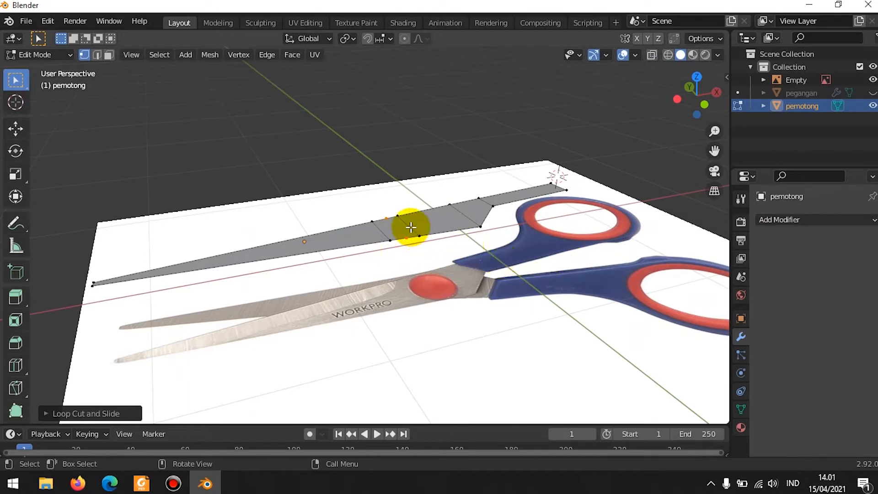
- Try extruding the entire blade by -0.1 m to give it thickness
key("a")
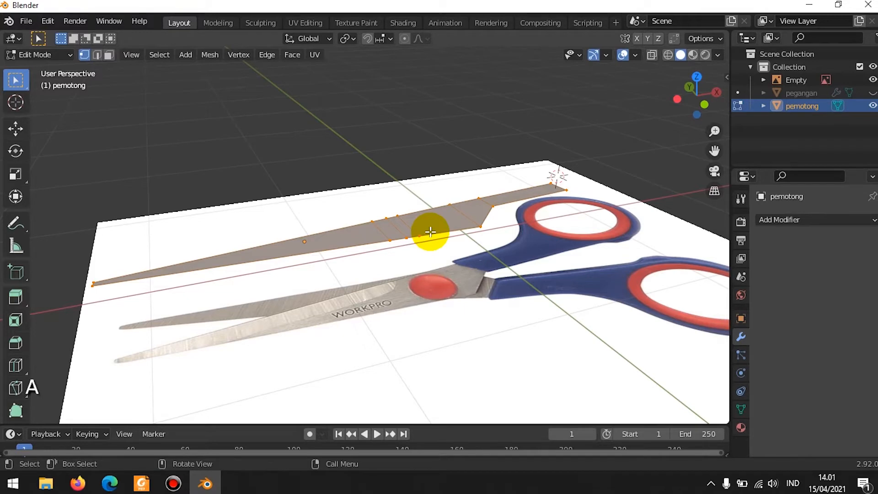
key("e")
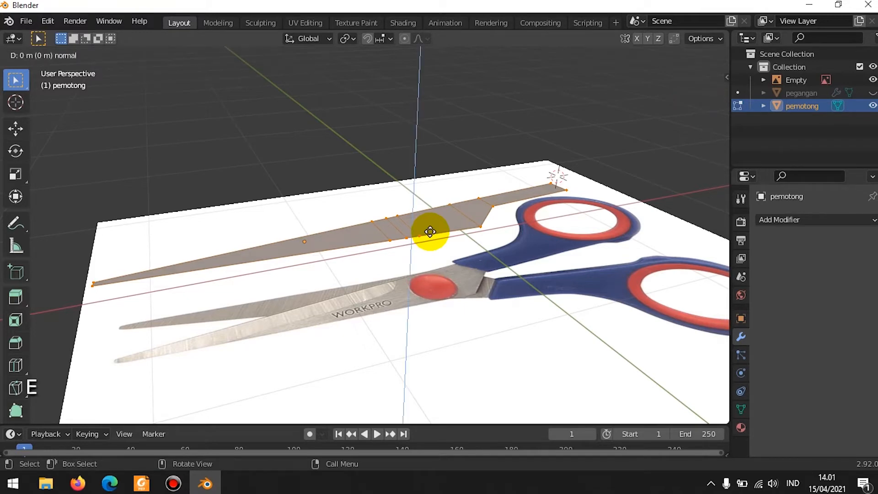
key("KP_Subtract")
key("KP_0")
key("KP_Decimal")
key("KP_1")
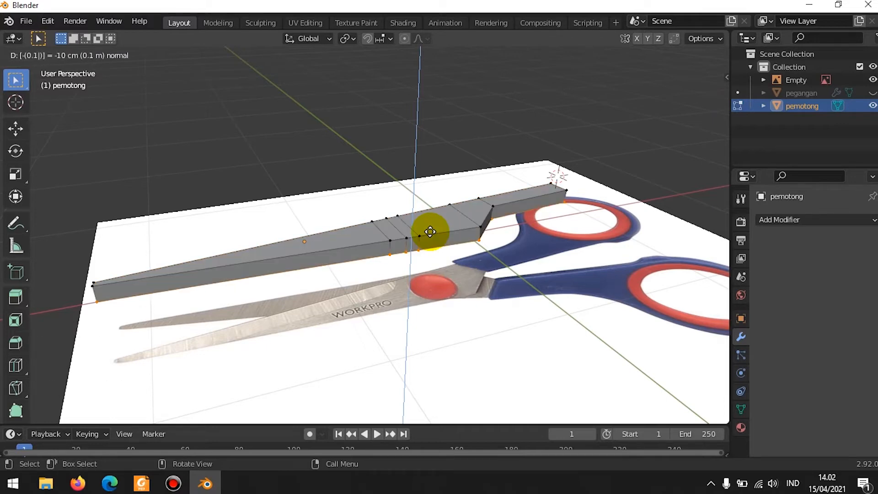
left_click(430, 232)
- Show the pegangan handle to compare its thickness with the blade, hide it again and undo the blade's extrusion
middle_click_drag(355, 247, 505, 212)
left_click(873, 92)
middle_click_drag(637, 231, 610, 227)
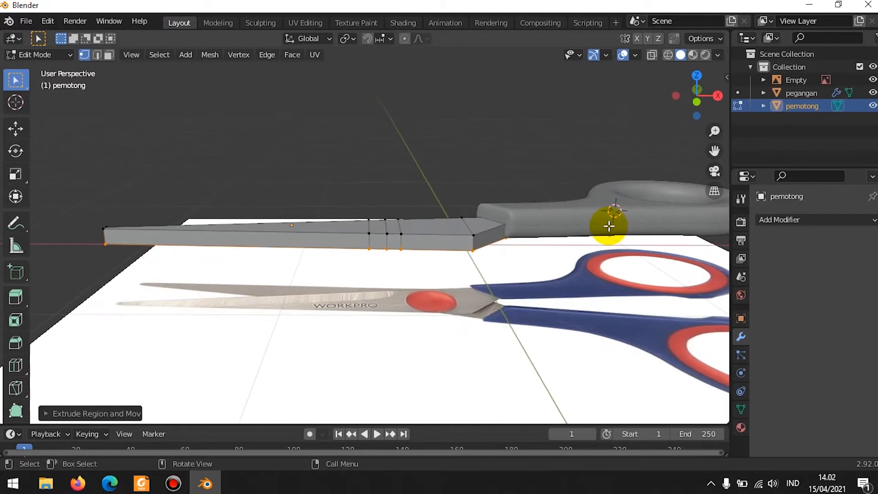
left_click(873, 93)
key("ctrl+z")
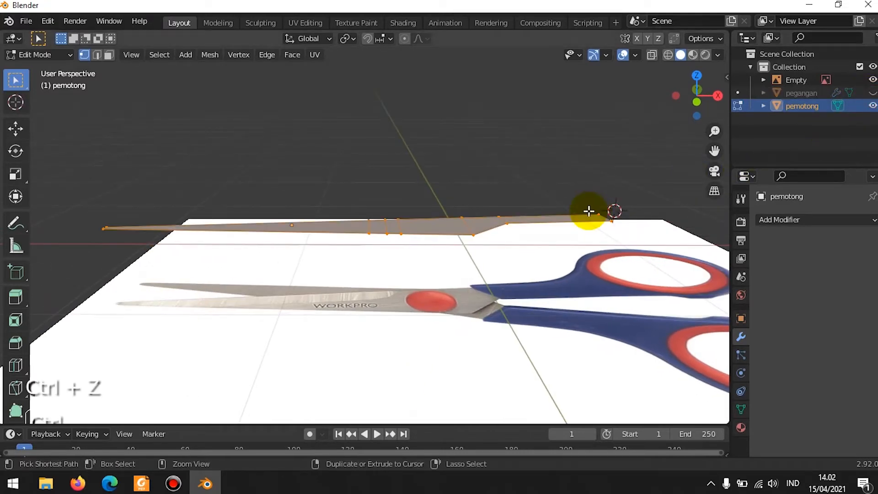
key("ctrl+z")
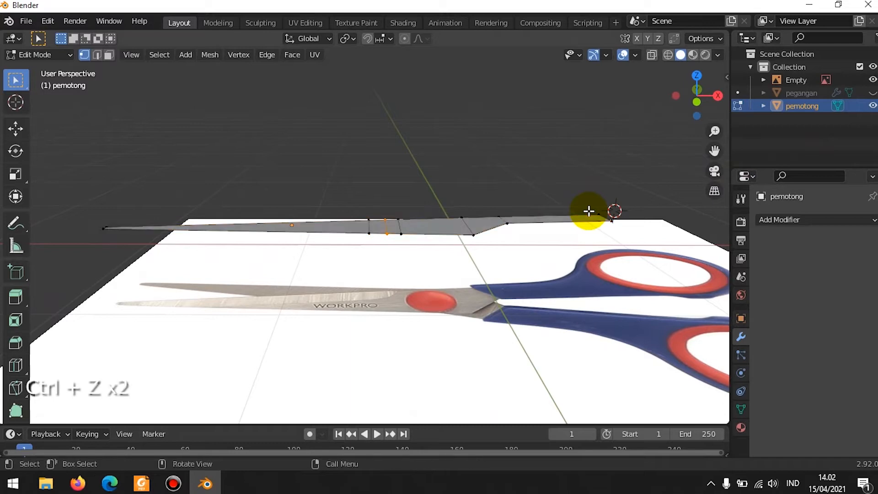
- Extrude the entire flat blade by -0.05 m to give it thickness
key("a")
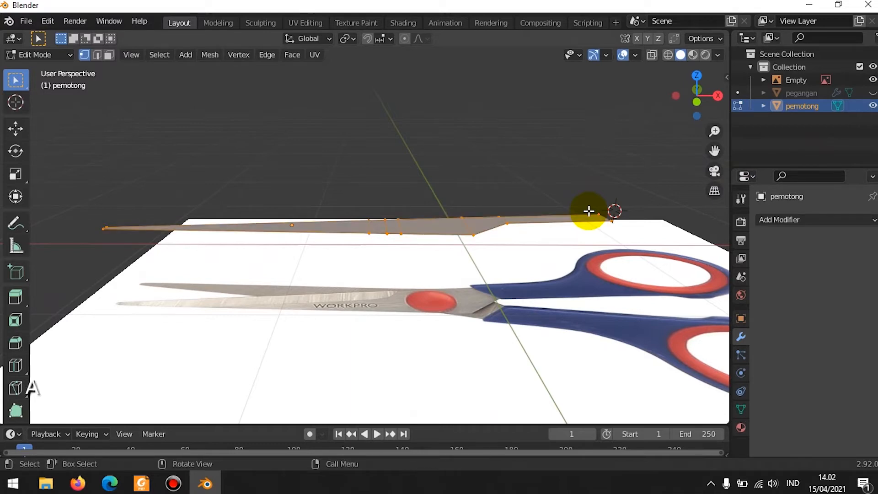
key("e")
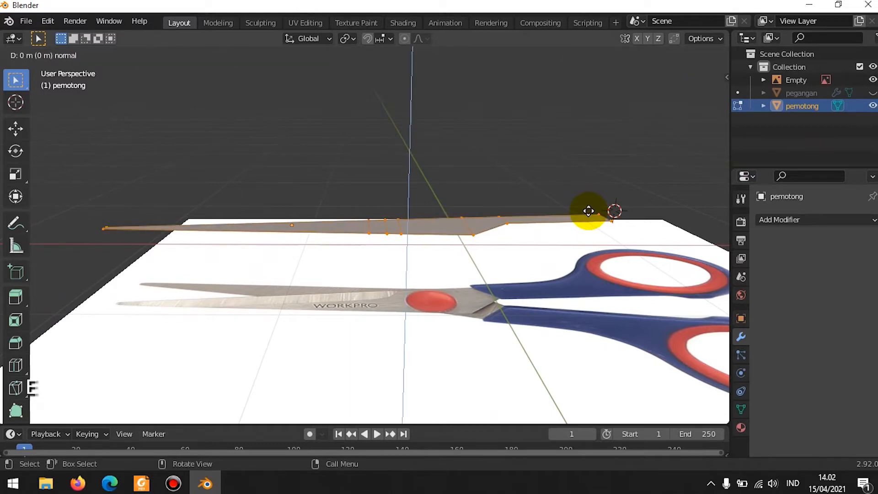
key("KP_Subtract")
key("KP_0")
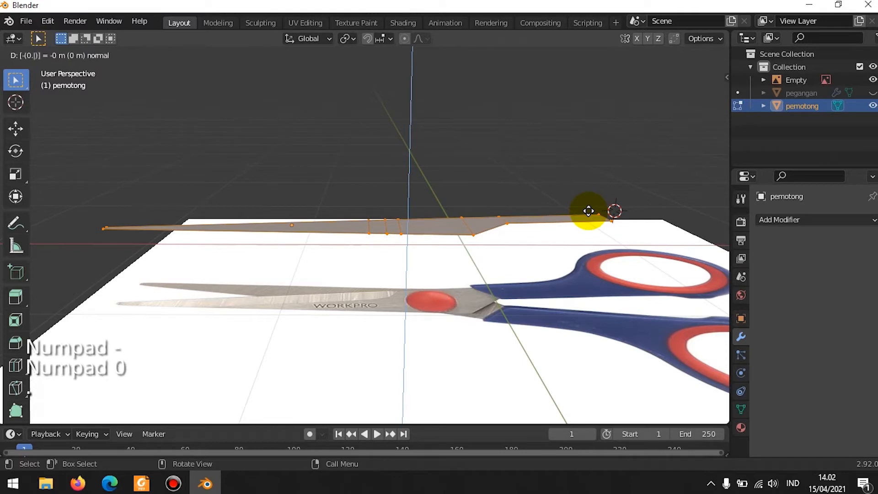
key("KP_5")
key("Return")
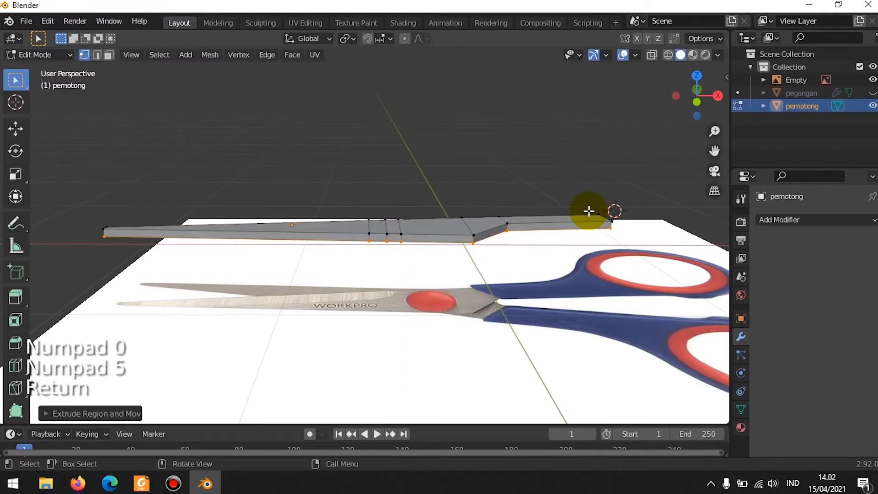
- Show the pegangan handle and raise the blade's extruded face along Z past the original plane, so the thickness extends upward
middle_click_drag(378, 204, 873, 97)
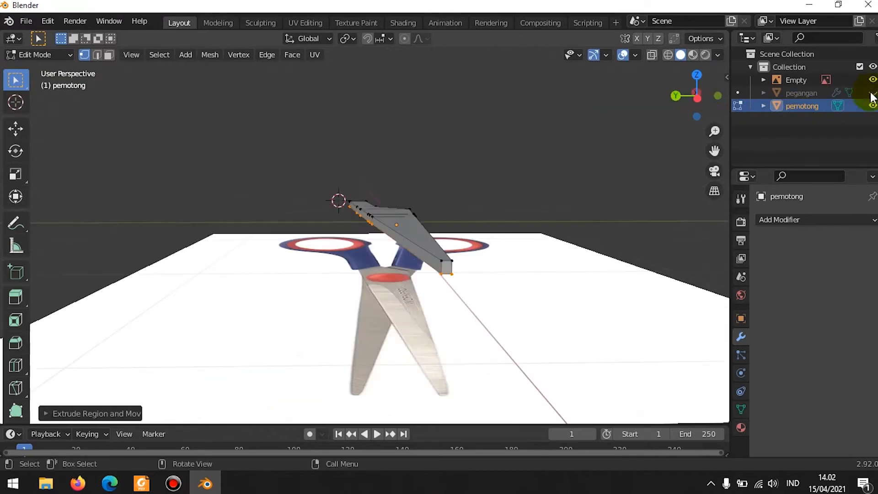
middle_click_drag(627, 163, 474, 160)
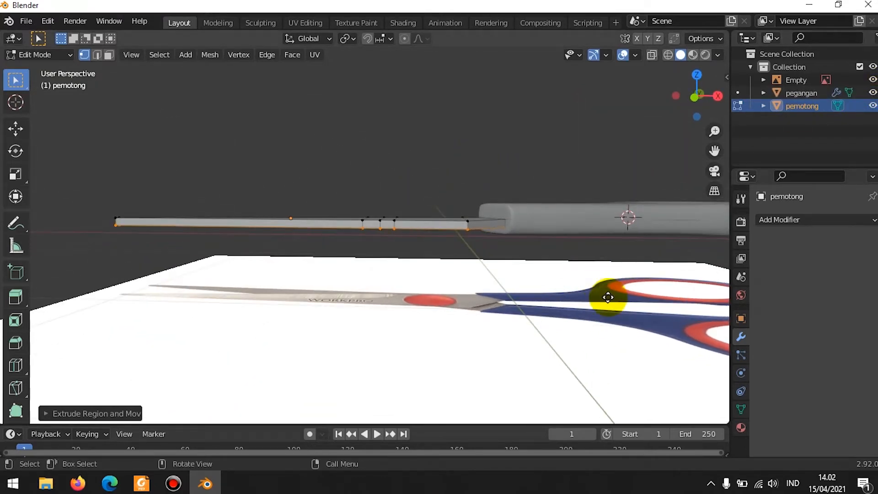
key("g")
key("z")
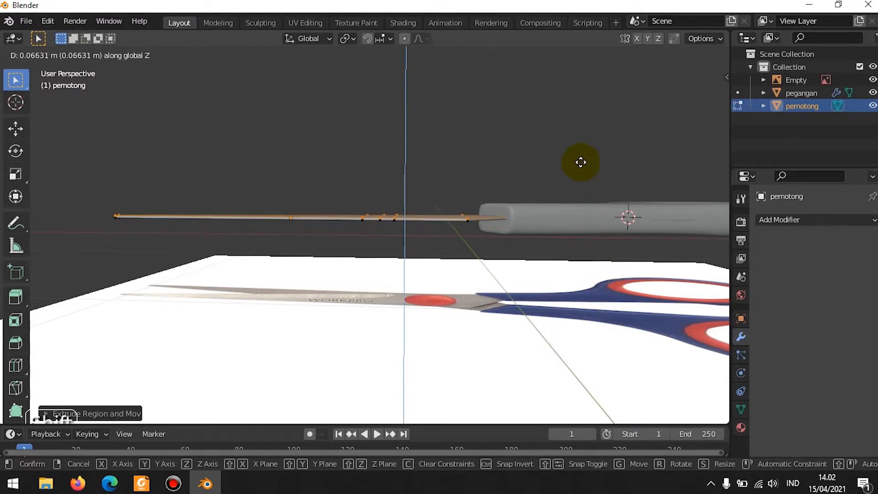
left_click(581, 100)
middle_click_drag(449, 104, 446, 147)
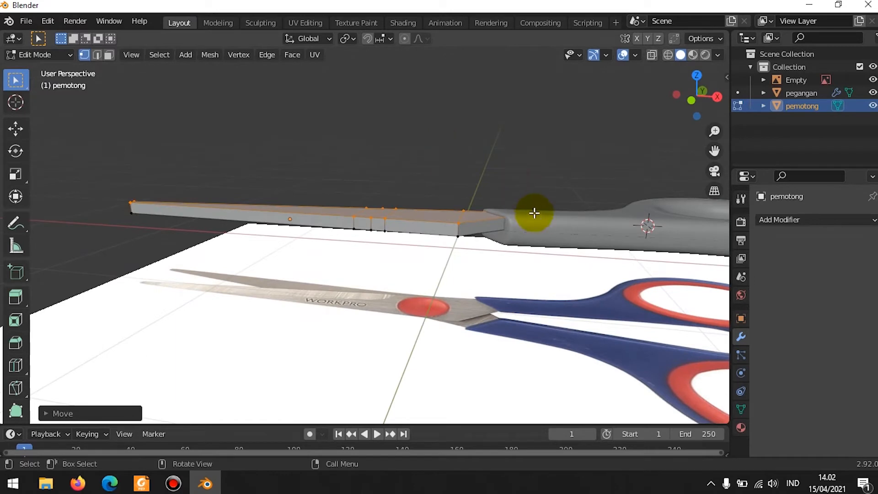
- In Object Mode, lower the pemotong blade slightly along Z to centre it in the handle's thickness
key("Tab")
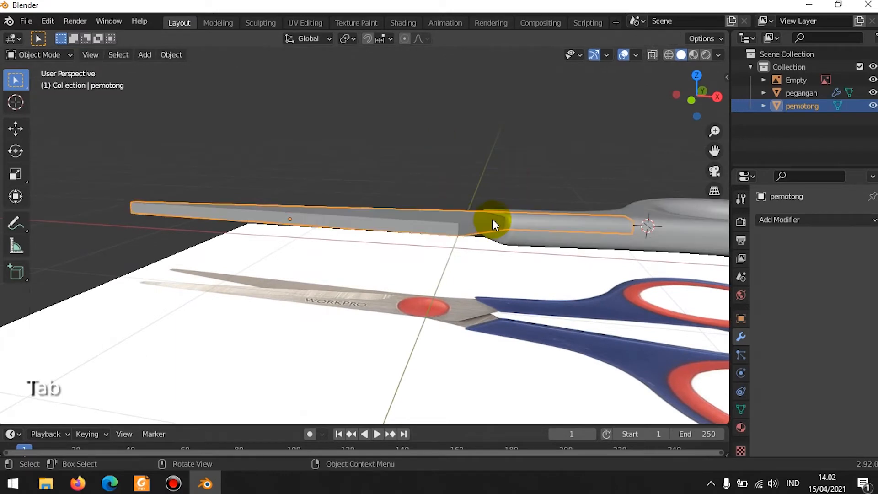
middle_click_drag(494, 223, 627, 196)
scroll(539, 219, "up", 3)
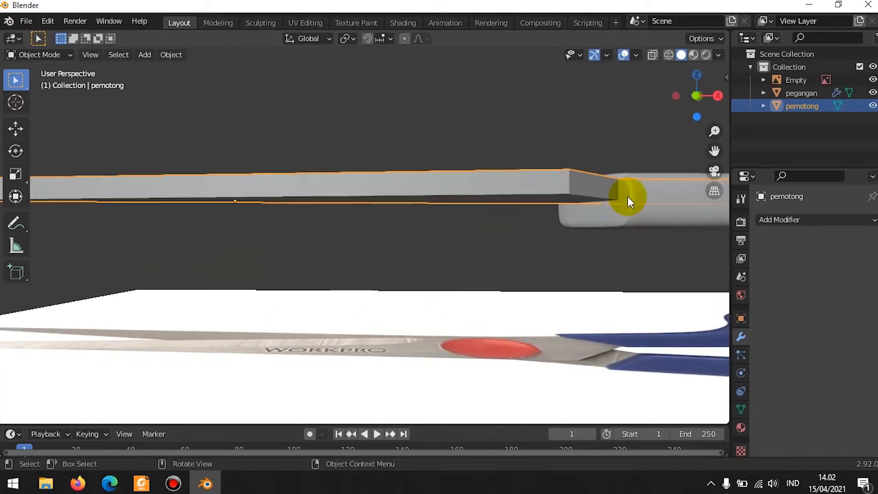
middle_click_drag(569, 185, 624, 216)
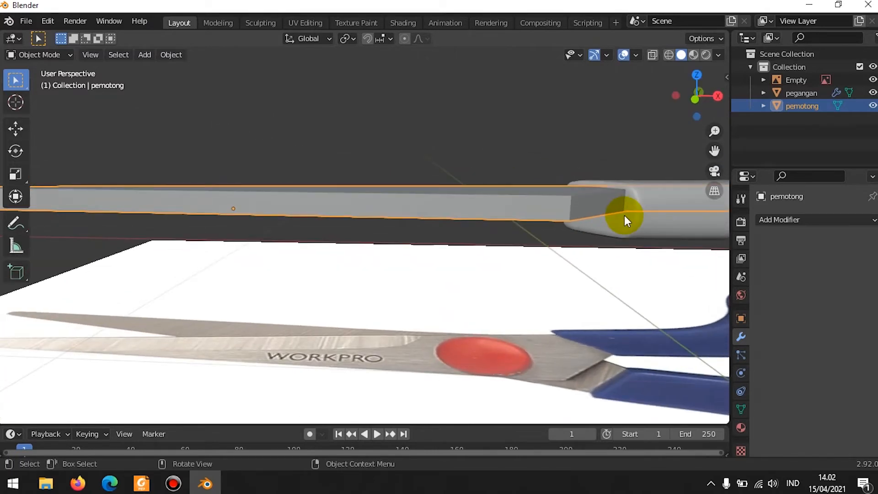
key("g")
key("z")
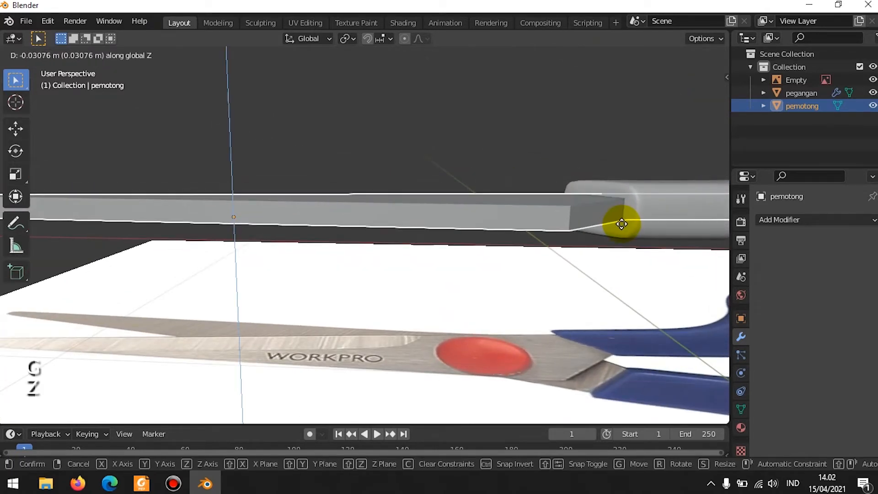
left_click(625, 226)
middle_click_drag(625, 225, 627, 210)
- Hide the pegangan handle and open the pemotong blade in Edit Mode from the top view
left_click(649, 208)
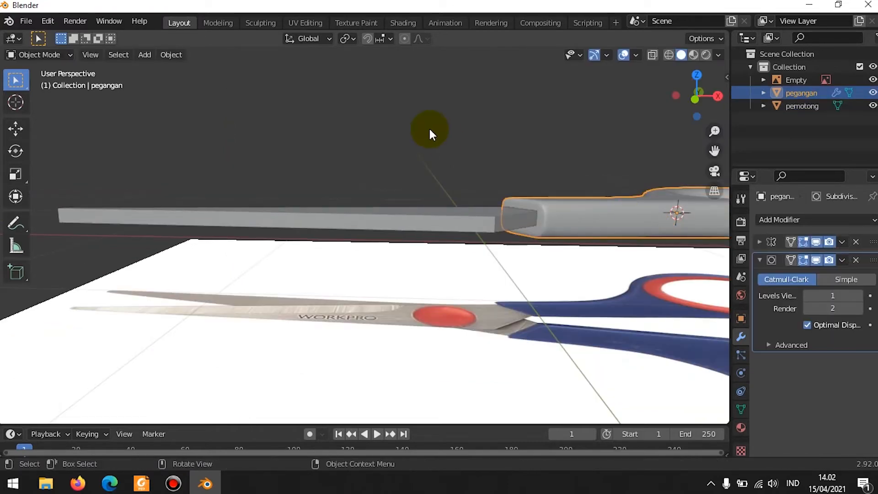
middle_click_drag(430, 134, 474, 251)
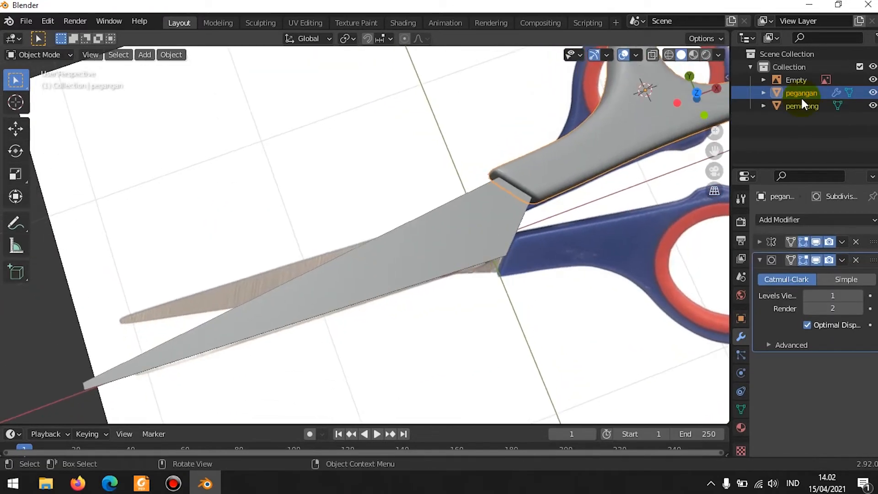
left_click(874, 94)
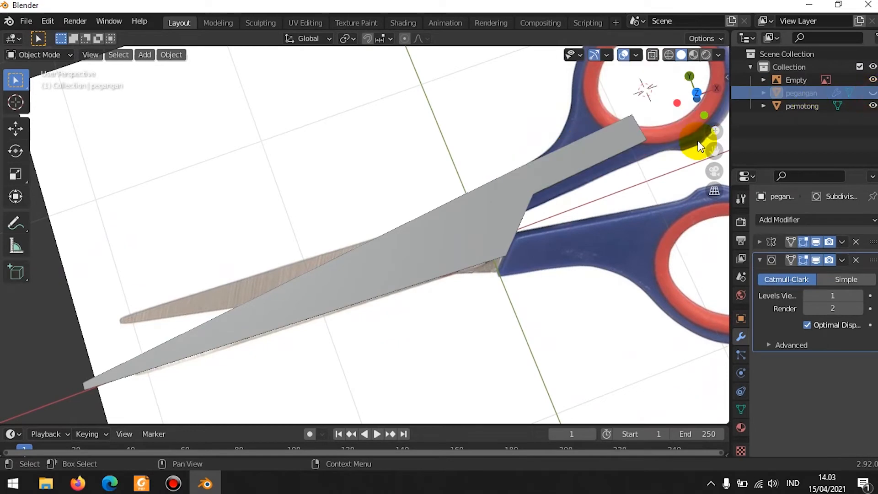
key("KP_7")
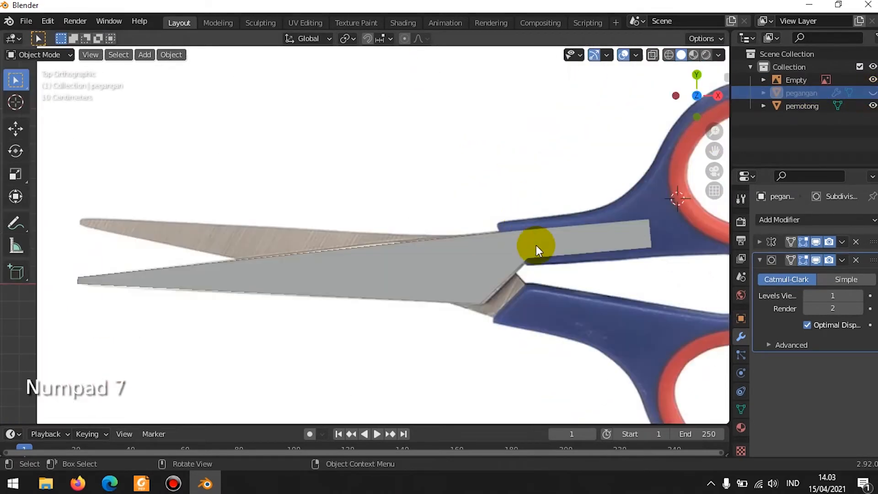
scroll(536, 245, "up", 3)
left_click(517, 285)
scroll(518, 284, "down", 2)
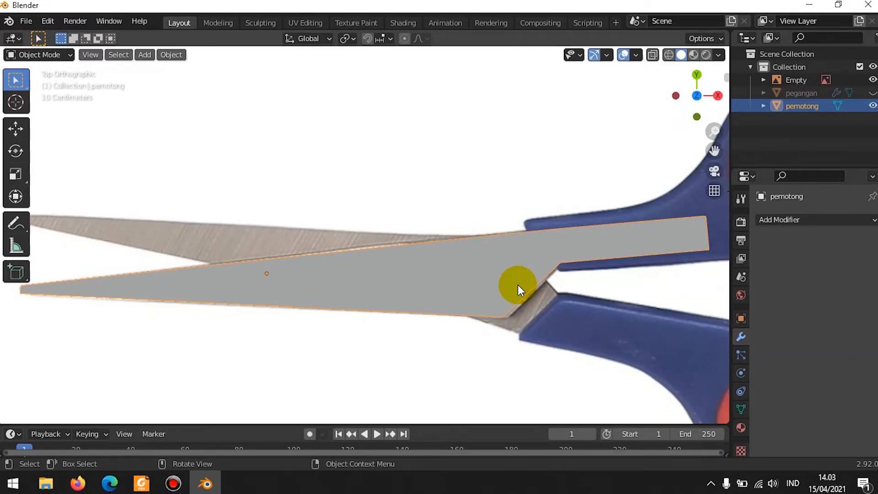
key("Tab")
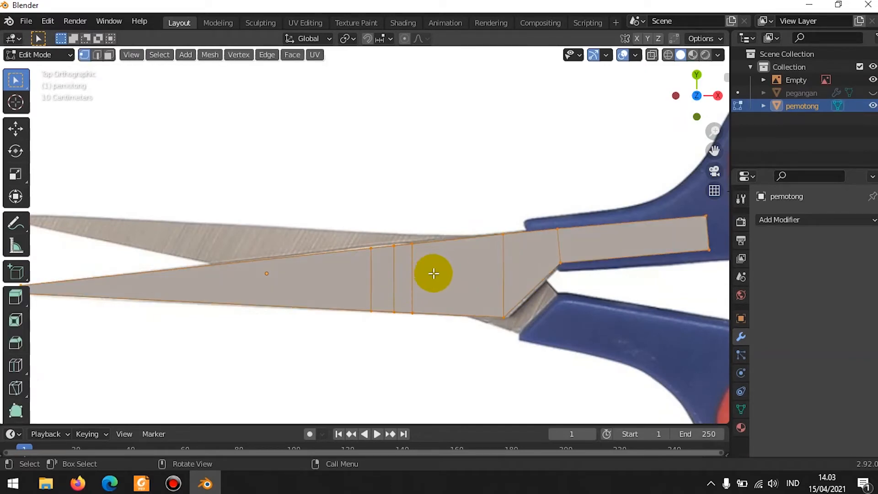
- Compare the blade's cuts with the reference image by alternating between wireframe and solid shading
key("z")
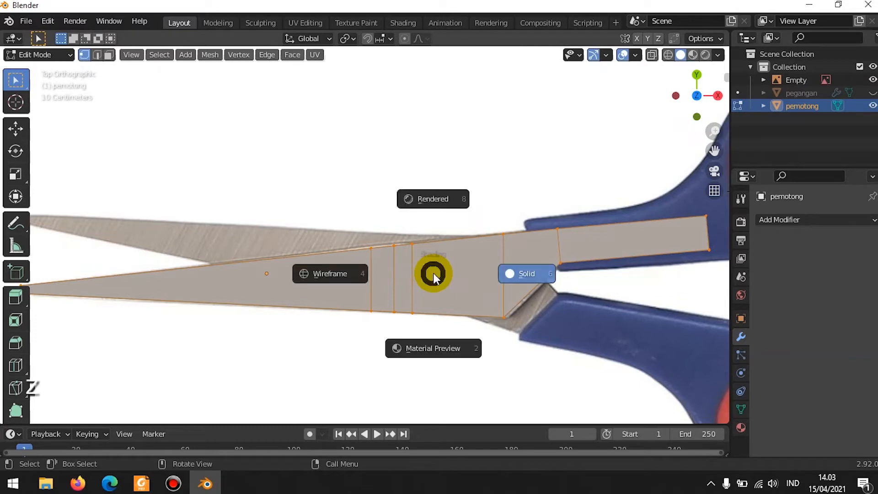
left_click(344, 277)
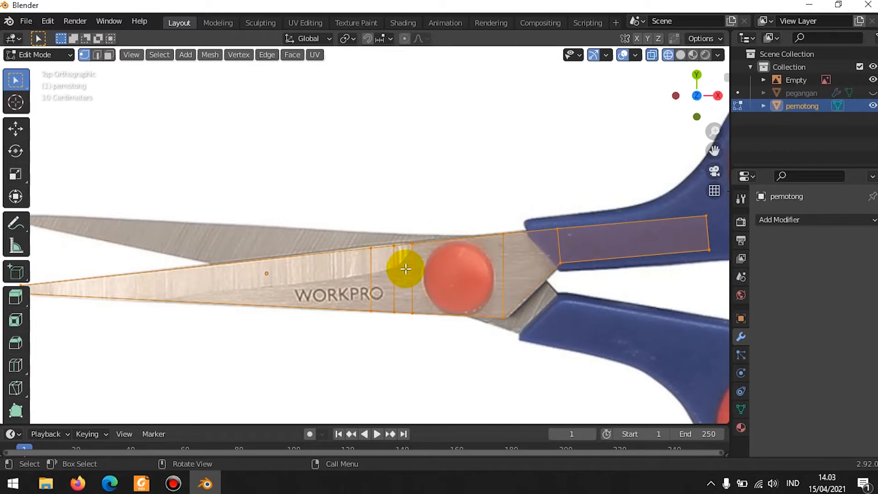
key("z")
left_click(449, 276)
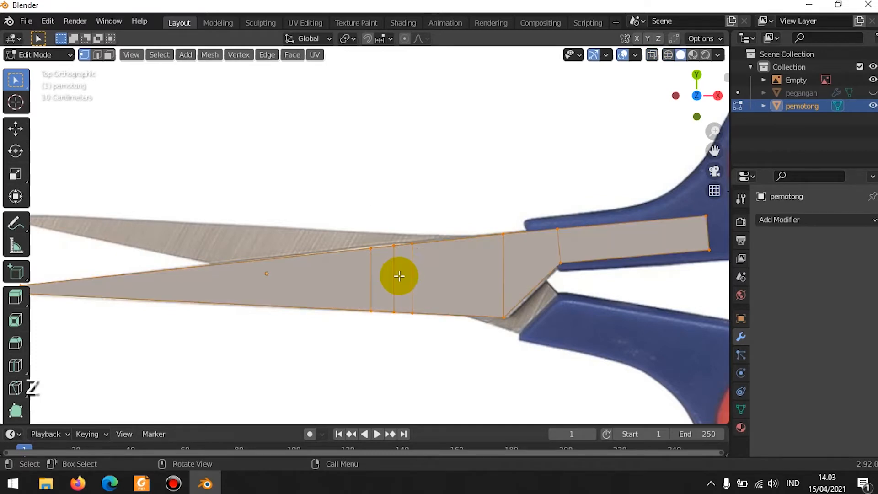
key("z")
left_click(338, 278)
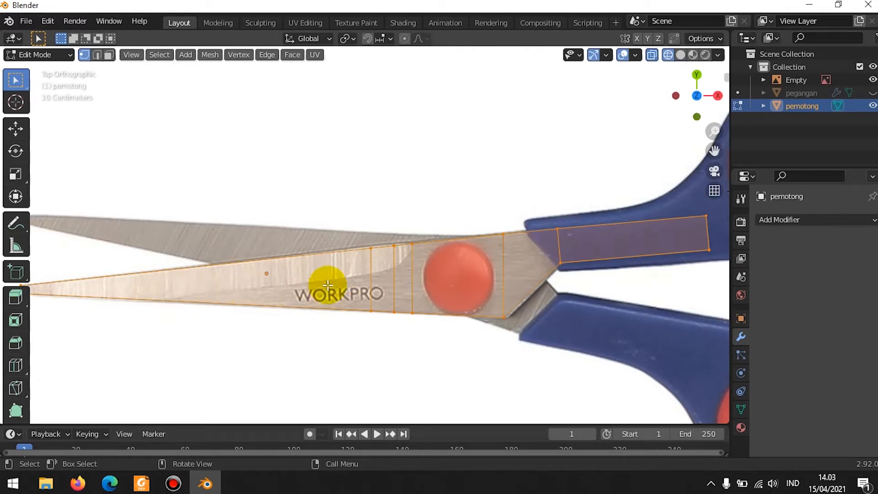
key("z")
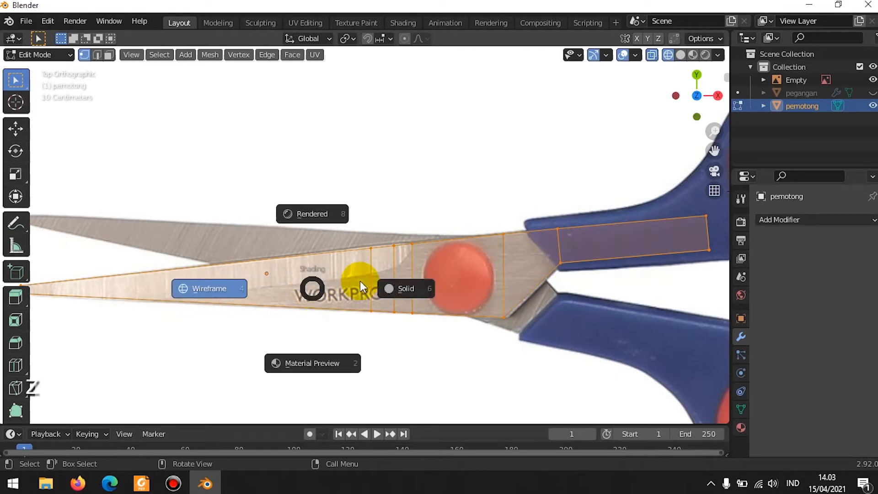
left_click(392, 286)
- Add a lengthwise loop cut about midway between the blade's long edges and display the mesh in wireframe
scroll(417, 239, "up", 3, "ctrl")
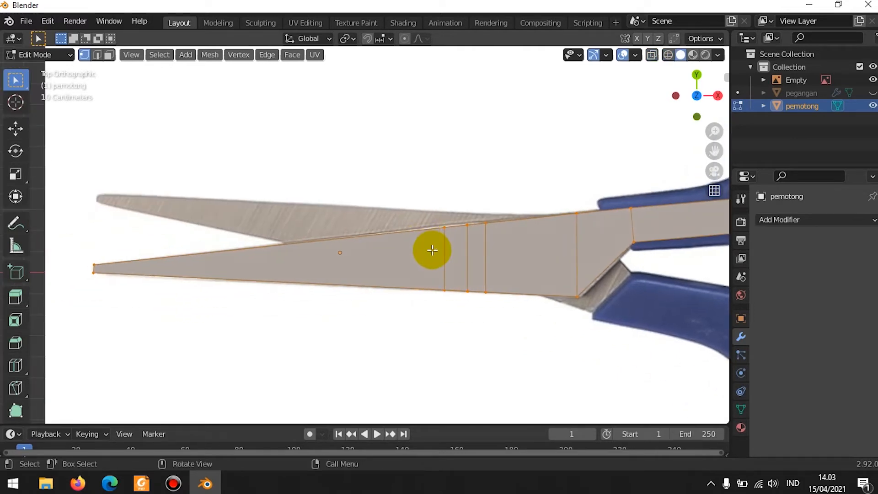
key("ctrl+r")
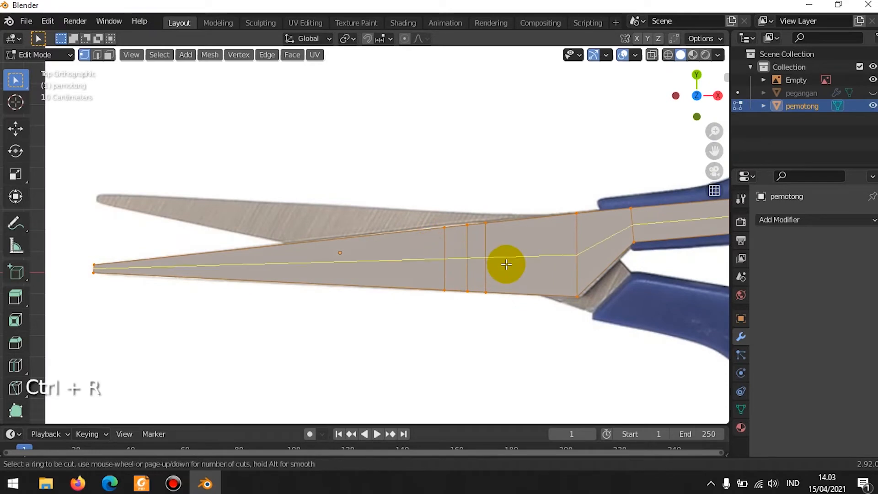
left_click(506, 264)
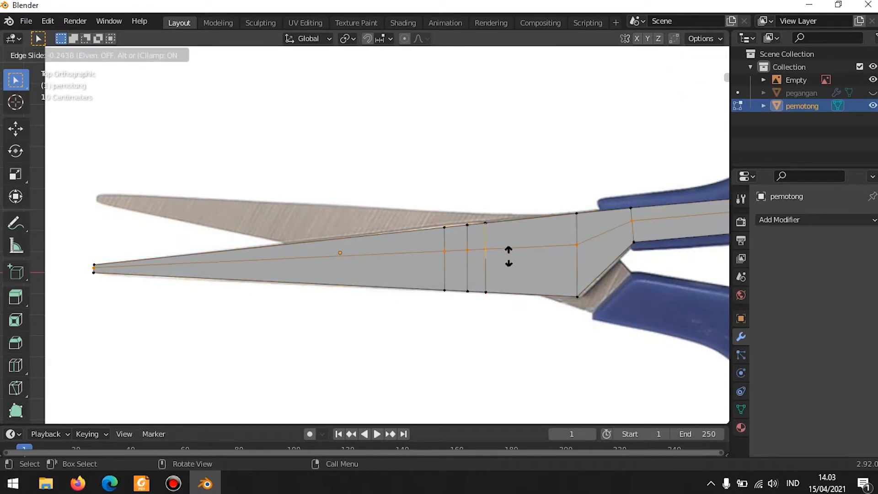
left_click(486, 255)
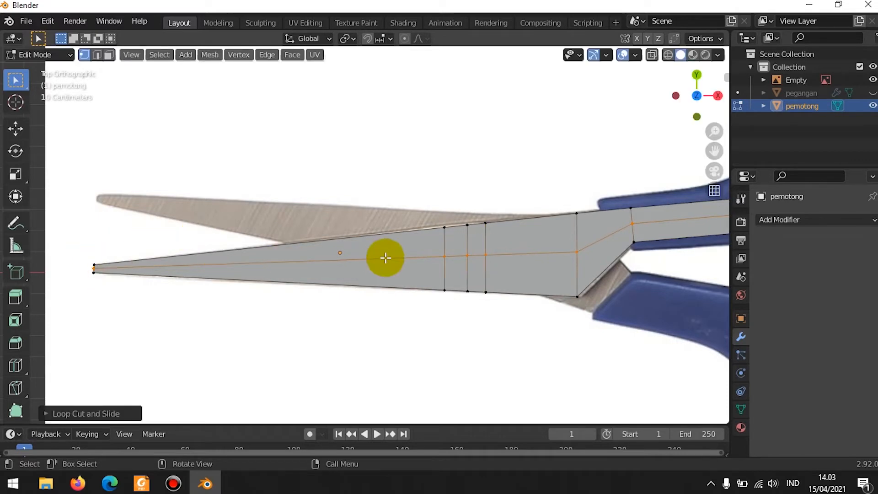
key("z")
left_click(343, 257)
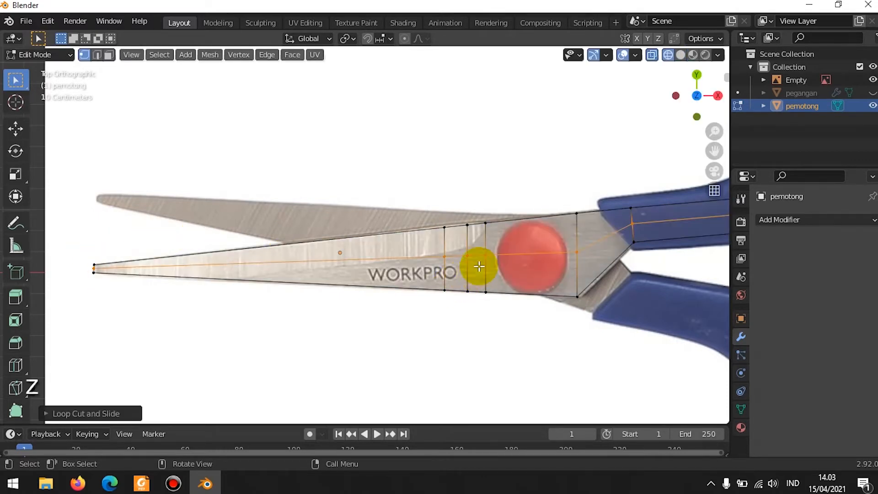
scroll(432, 261, "up", 3)
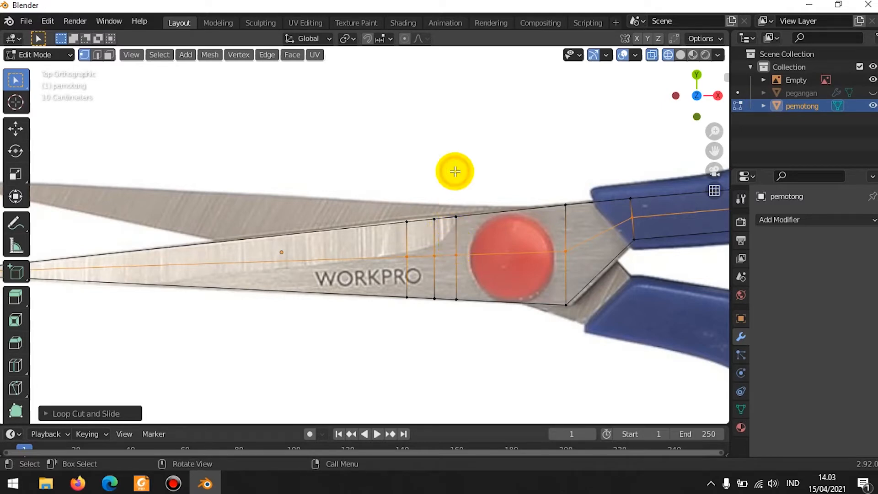
- Try to move the midline vertex on the cut through the end of the WORKPRO lettering along Y
left_click(454, 173)
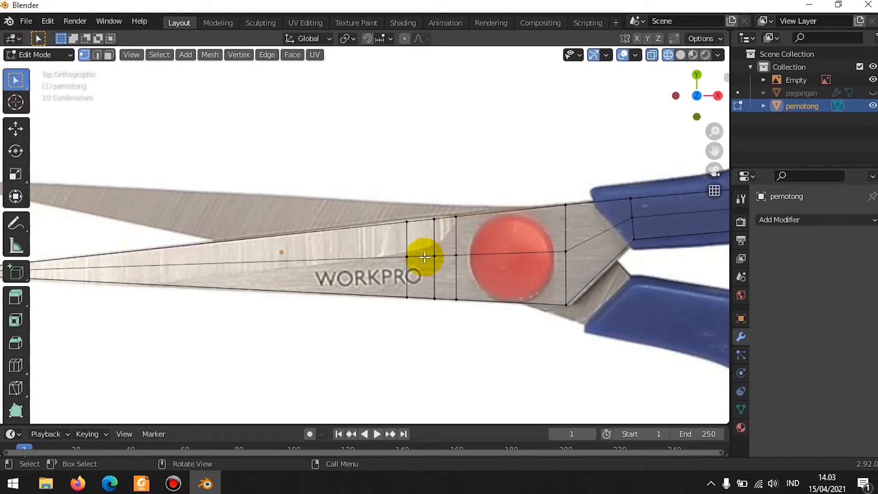
key("c")
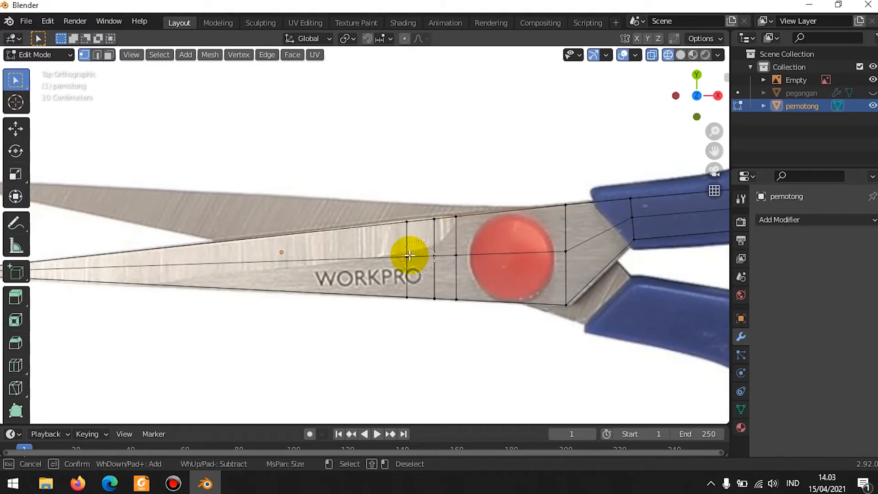
left_click(406, 254)
right_click(406, 254)
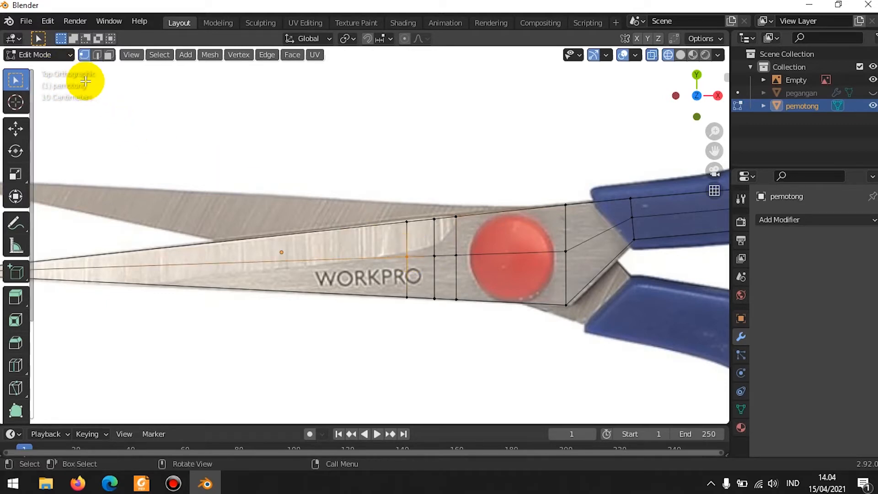
left_click(521, 236)
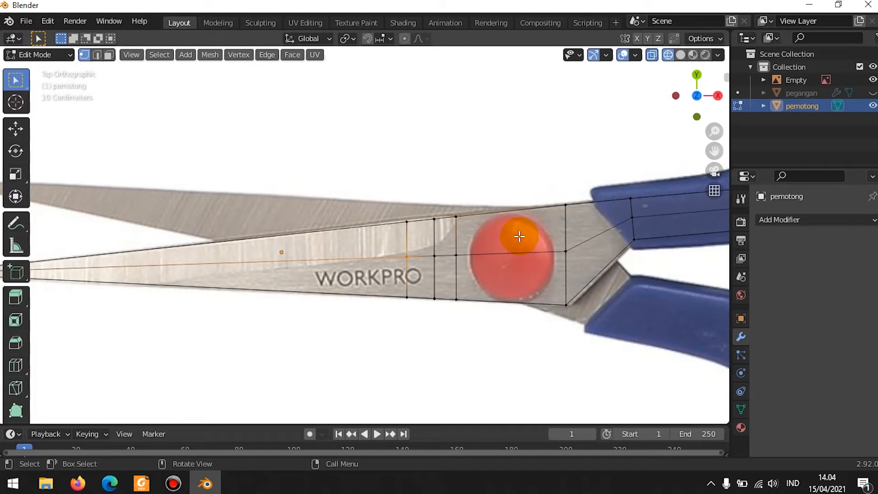
key("g")
key("y")
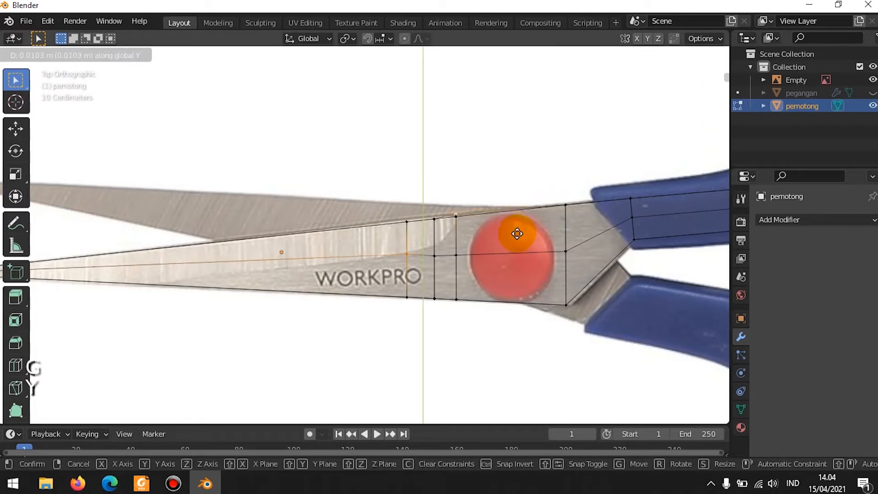
left_click(517, 234)
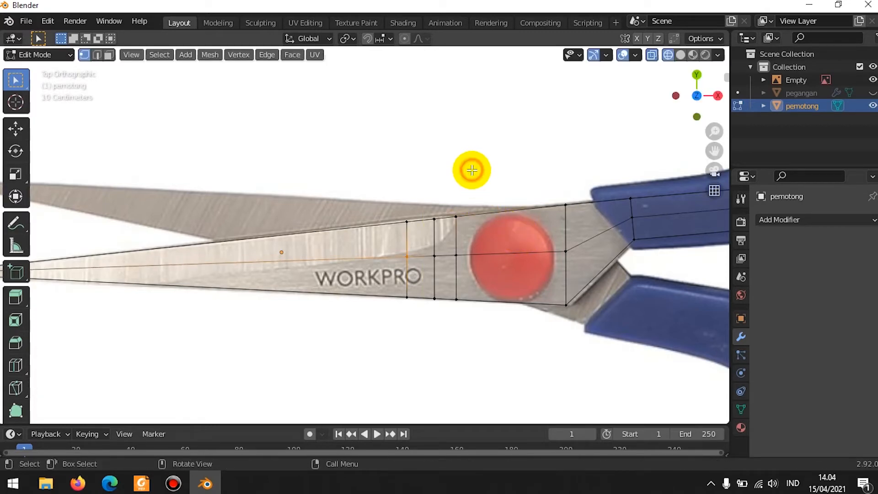
- Move the midline vertices on the cut through the end of the WORKPRO lettering about 0.008 m along Y
key("c")
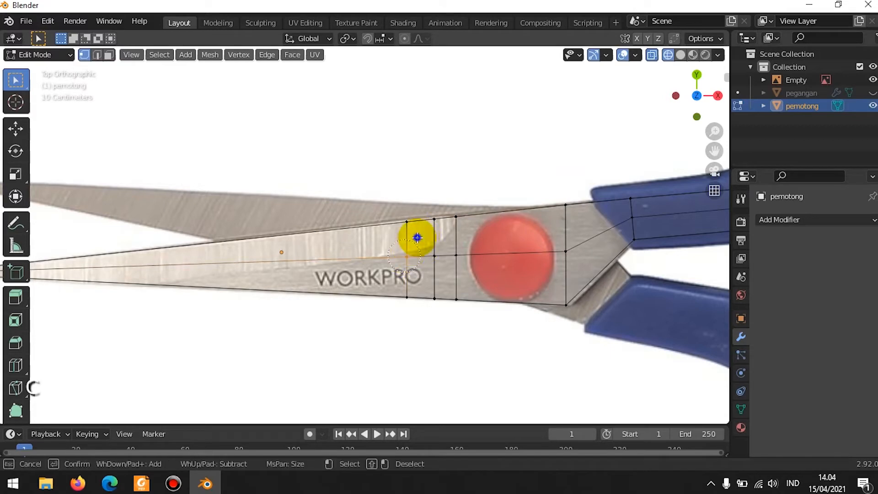
right_click(493, 271)
key("g")
key("y")
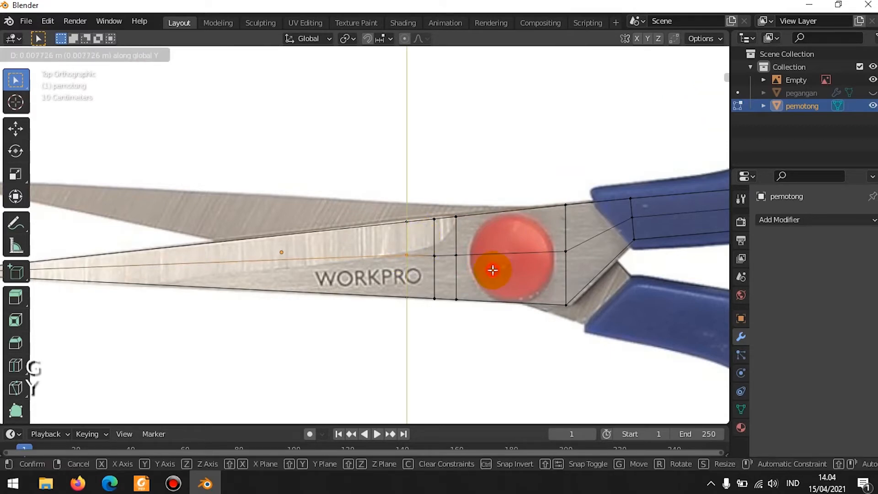
left_click(493, 270)
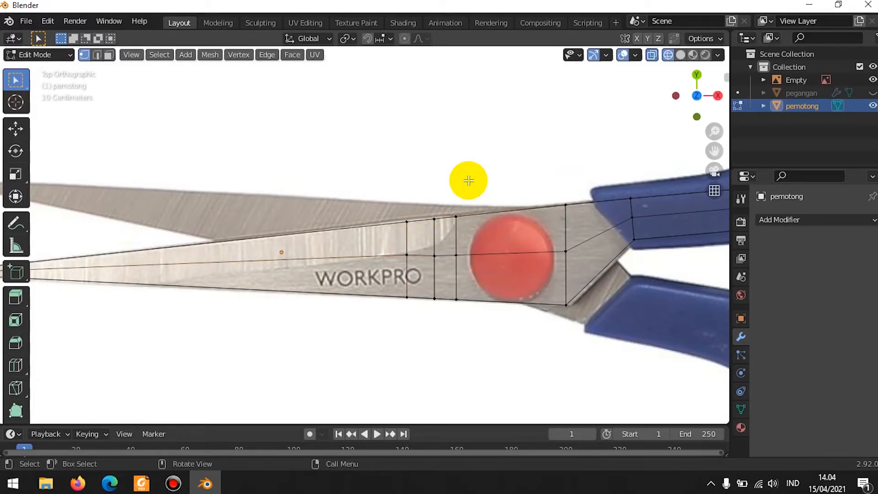
- Try to move the midline vertices on the middle of the three close cuts along Y by about 0.032 m
scroll(447, 228, "up", 2)
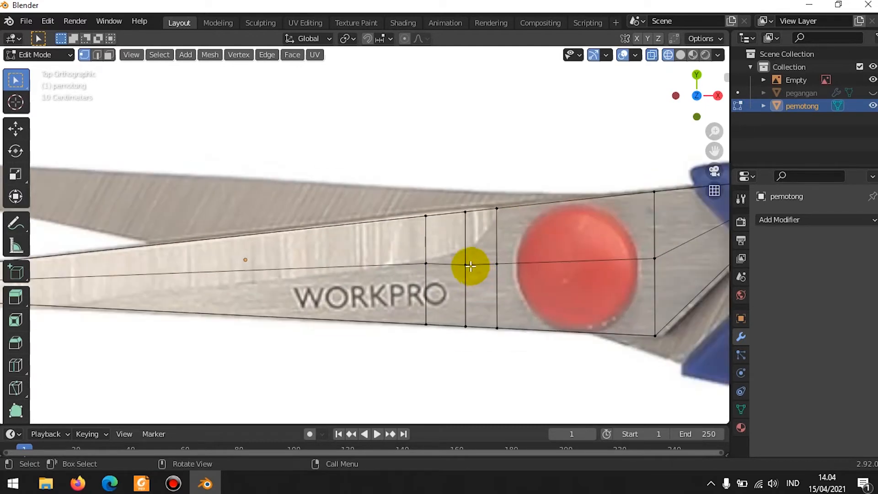
key("c")
left_click(470, 262)
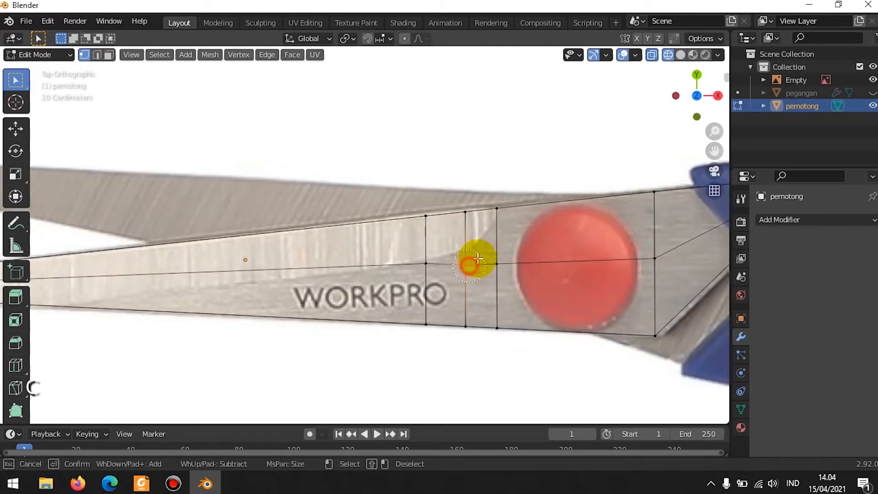
right_click(525, 226)
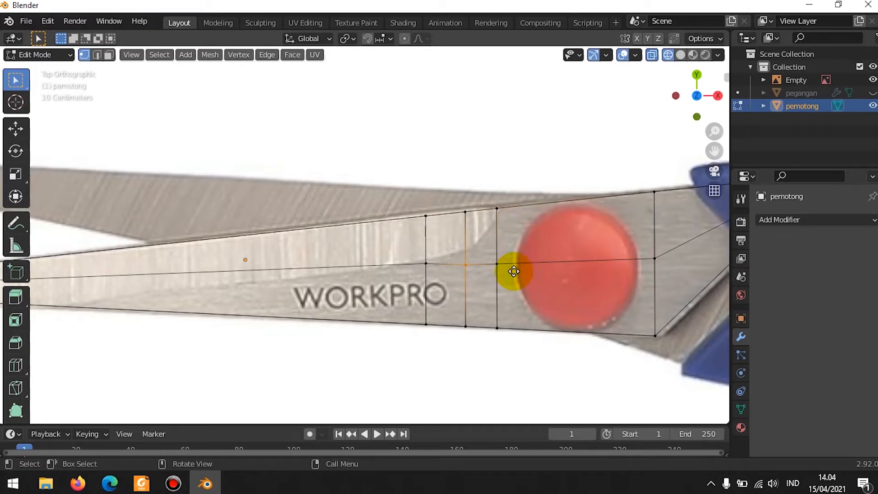
key("g")
key("y")
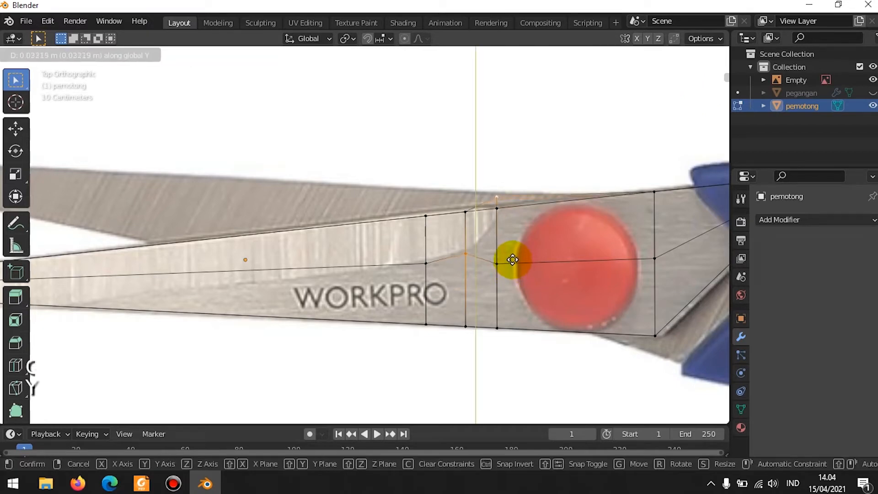
left_click(512, 260)
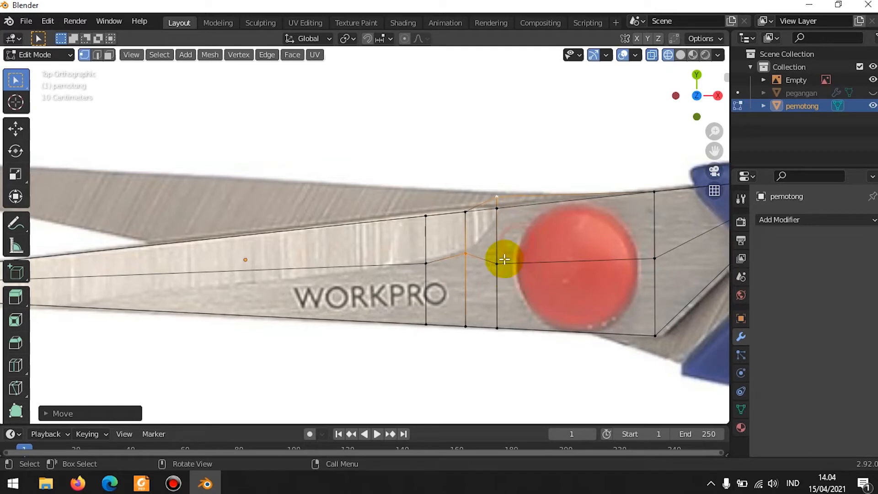
- Undo the last vertex move and the selection changes around it
key("alt+a")
key("c")
key("Escape")
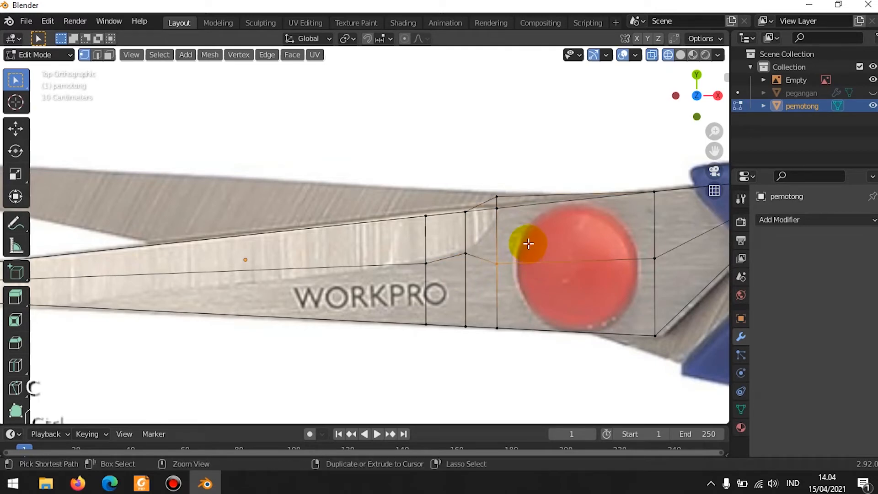
key("ctrl+z")
key("ctrl+z")
key("ctrl+z")
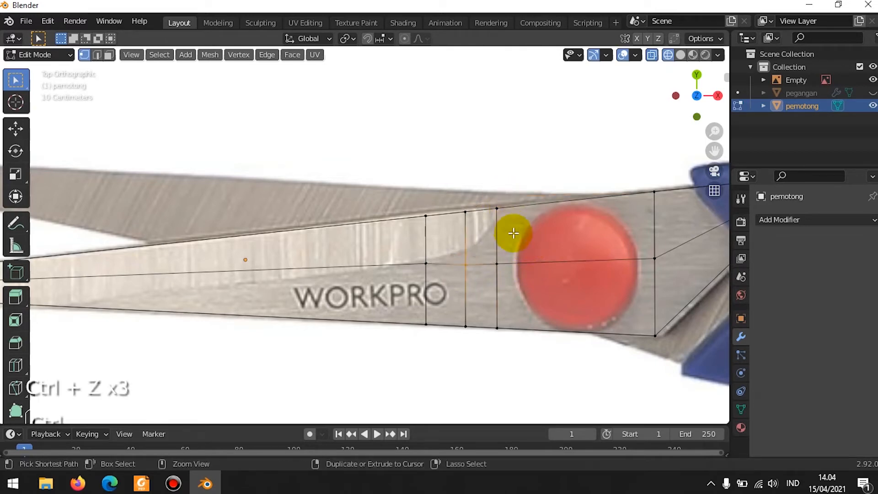
- Select only the midline vertices on the middle of the three close cuts and move them along Y onto the reference bevel line
key("alt+a")
left_click(476, 254, "alt")
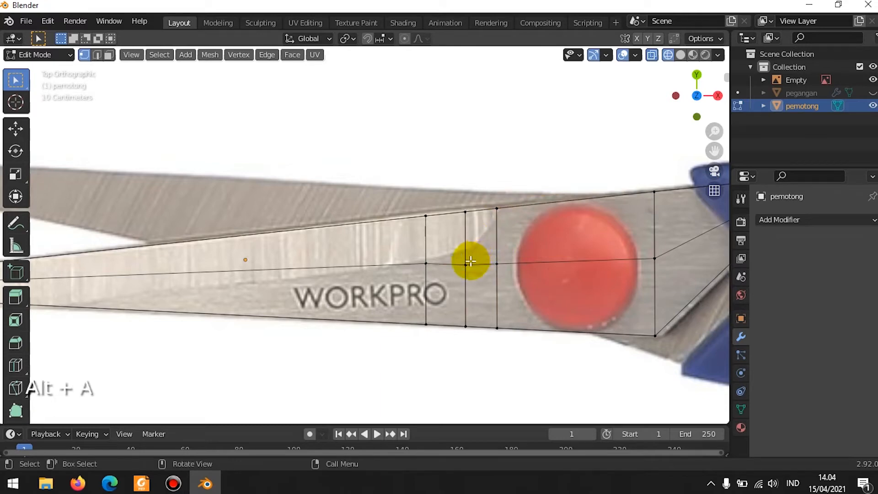
key("c")
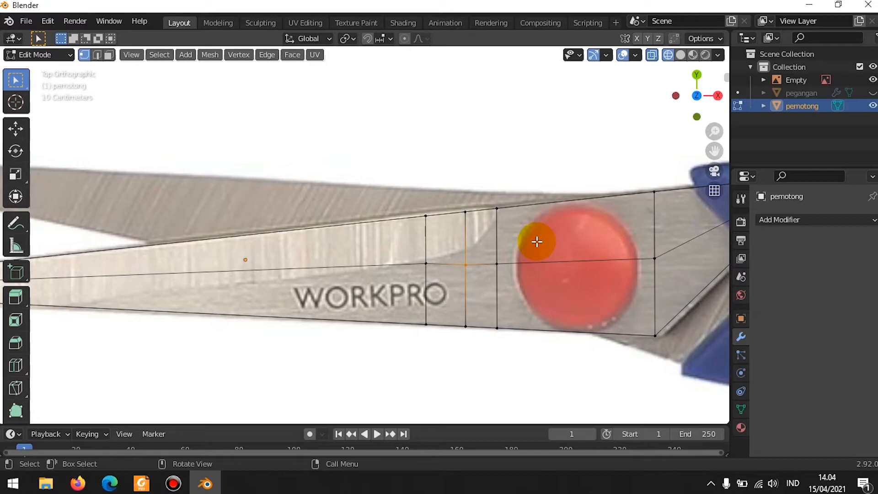
key("g")
key("y")
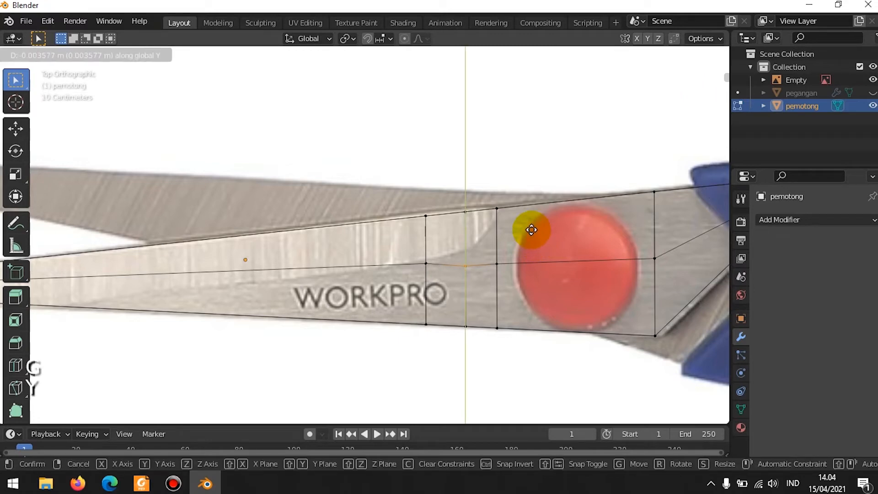
left_click(528, 231)
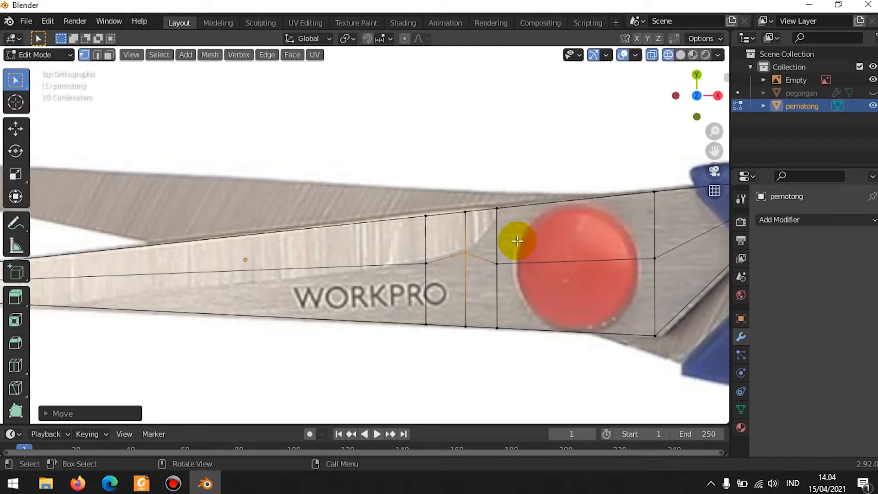
- Move the midline vertices on the cut beside the red pivot about 0.13 m along Y, near the blade's long edge, to follow the bevel curve
key("alt+a")
key("c")
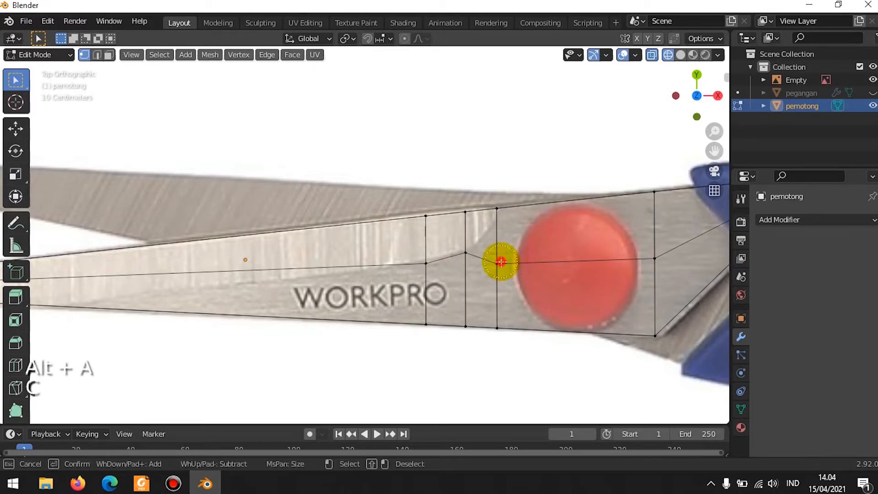
left_click(501, 262)
right_click(536, 239)
key("g")
key("y")
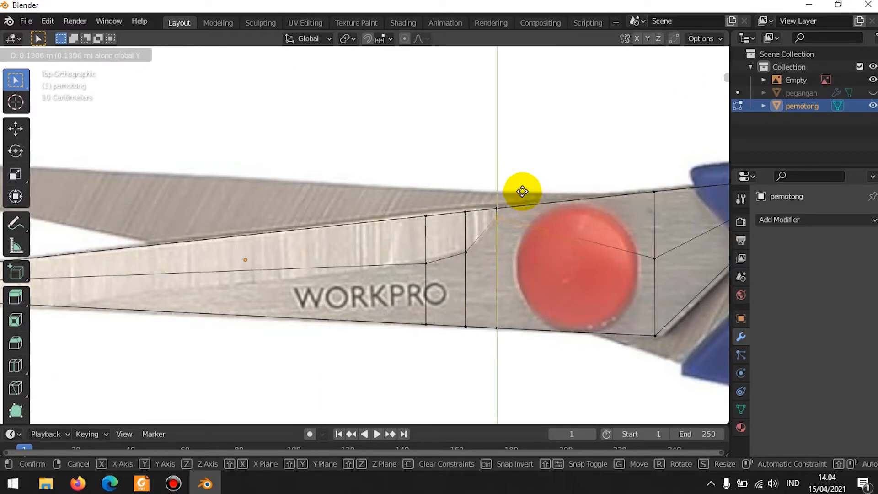
left_click(523, 193)
- Switch to solid shading and lower the bevel side's upper edge vertices, from the middle close cut to the tip, about 0.066 m along Z
scroll(505, 231, "down", 2)
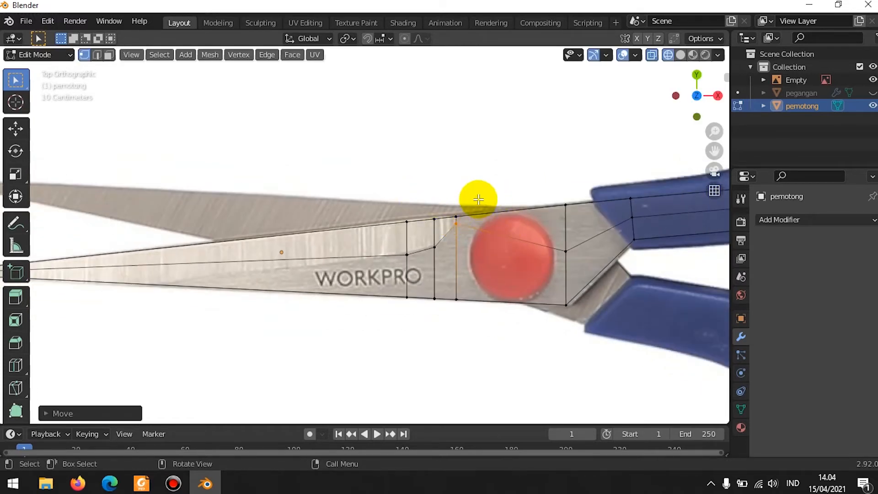
key("z")
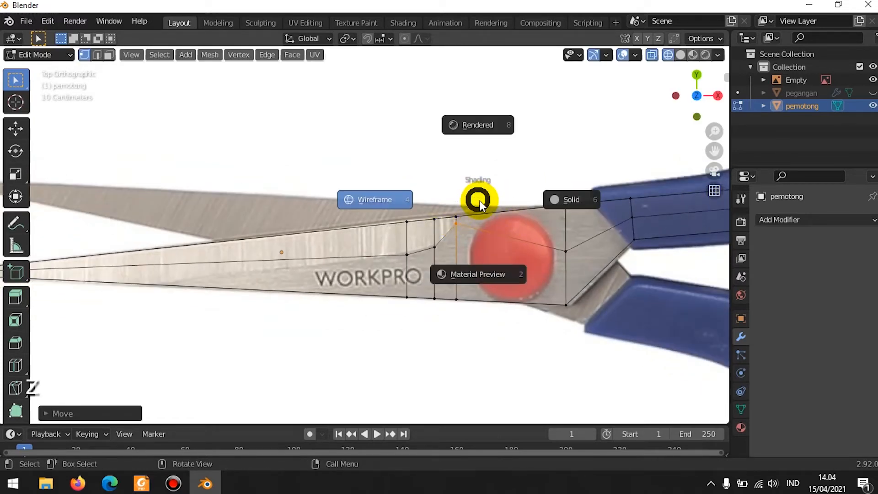
left_click(565, 199)
mouse_move(507, 190)
middle_mouse_down()
mouse_move(397, 172)
mouse_move(357, 150)
mouse_move(282, 143)
mouse_move(370, 204)
mouse_move(348, 203)
mouse_move(366, 215)
mouse_move(359, 159)
mouse_move(337, 194)
middle_mouse_up()
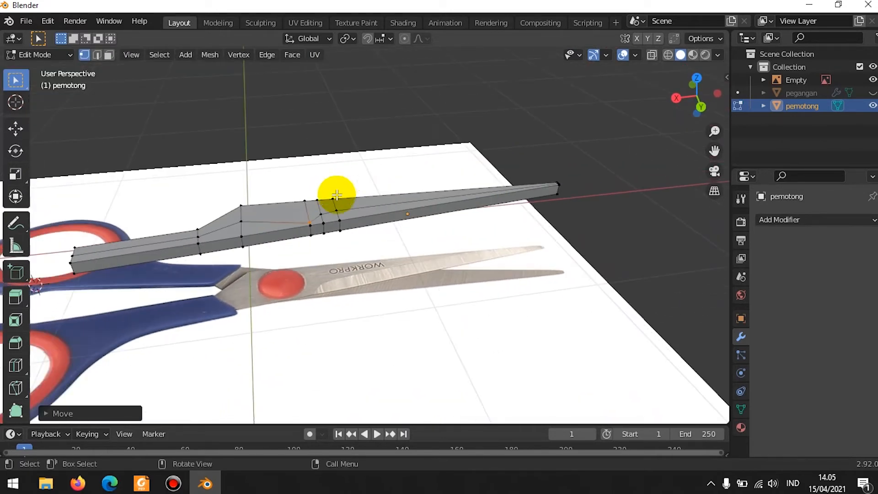
scroll(329, 219, "up", 2)
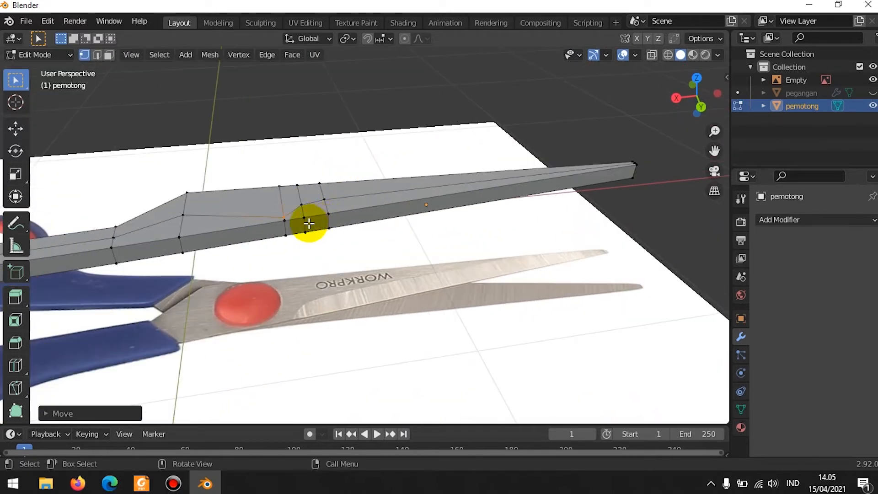
left_click(329, 214, "shift")
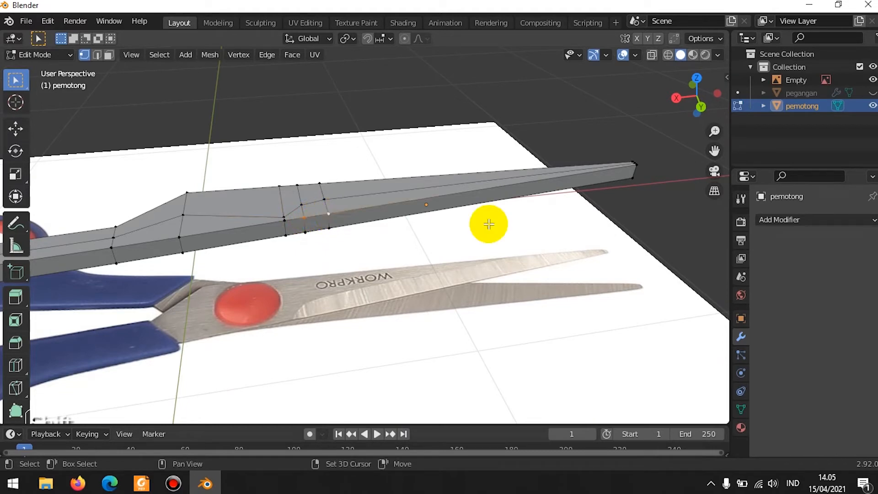
left_click(656, 180, "shift")
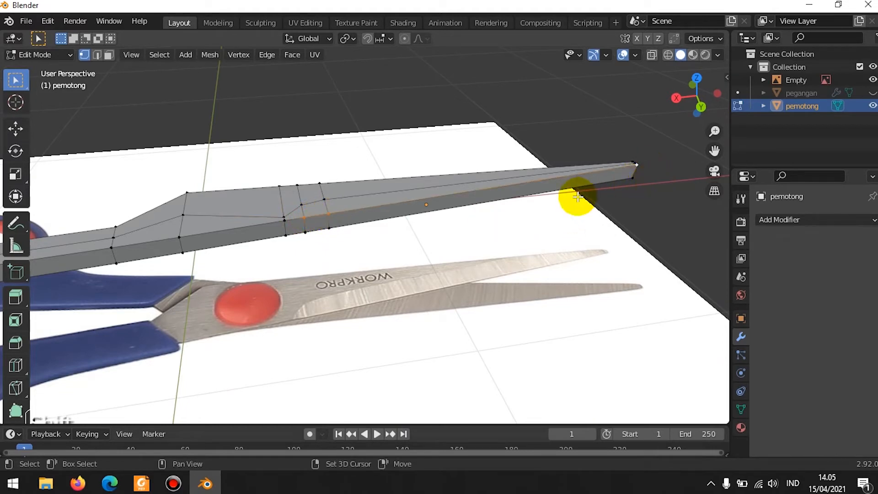
key("g")
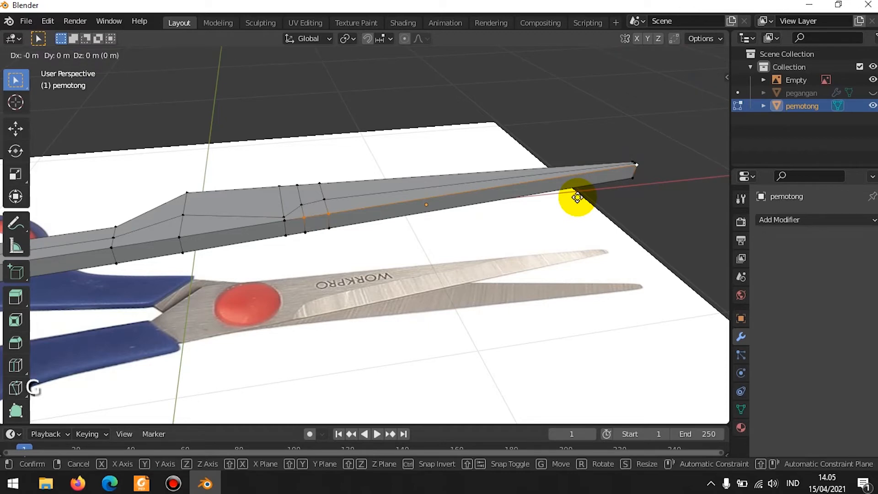
key("z")
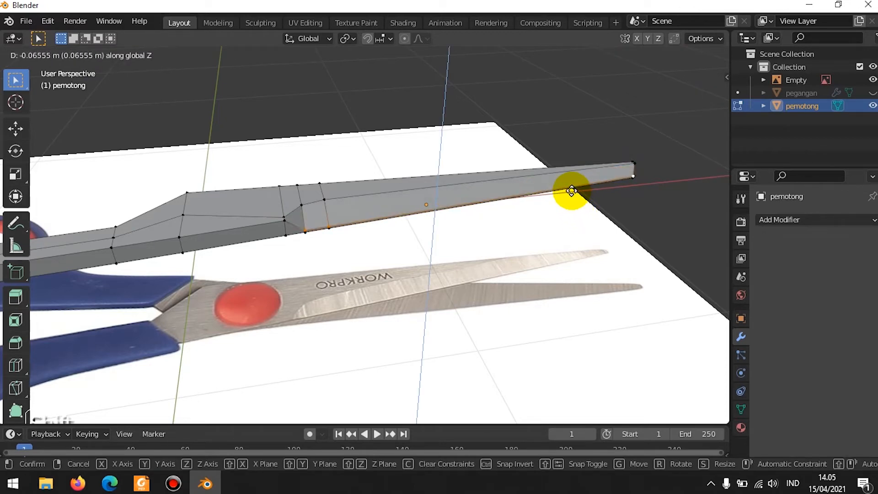
left_click(572, 190)
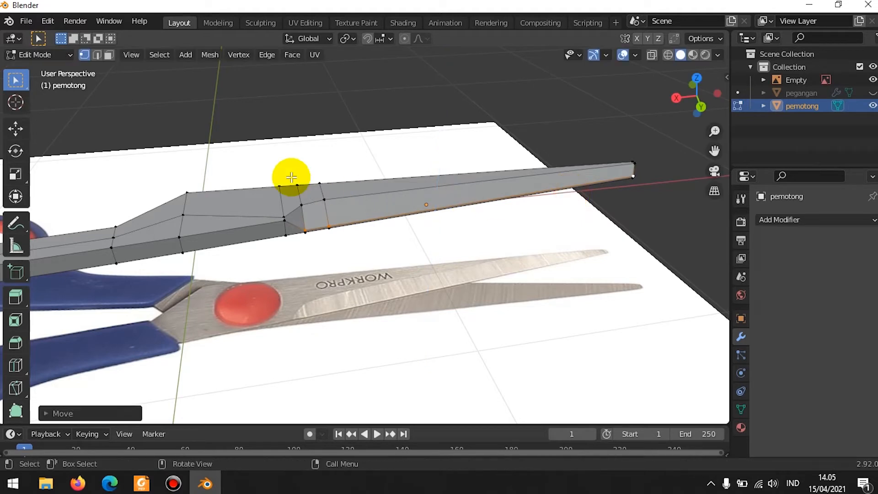
- Move the upper midline vertex at the blade's widest cut, between pivot and handle, about 0.114 m along Y
middle_click_drag(238, 210, 343, 228)
middle_click_drag(388, 253, 336, 156, "shift")
key("g")
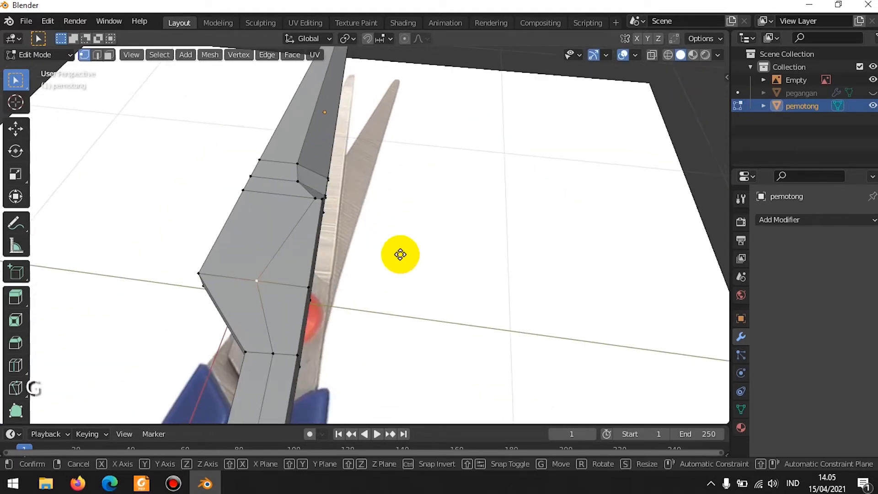
key("y")
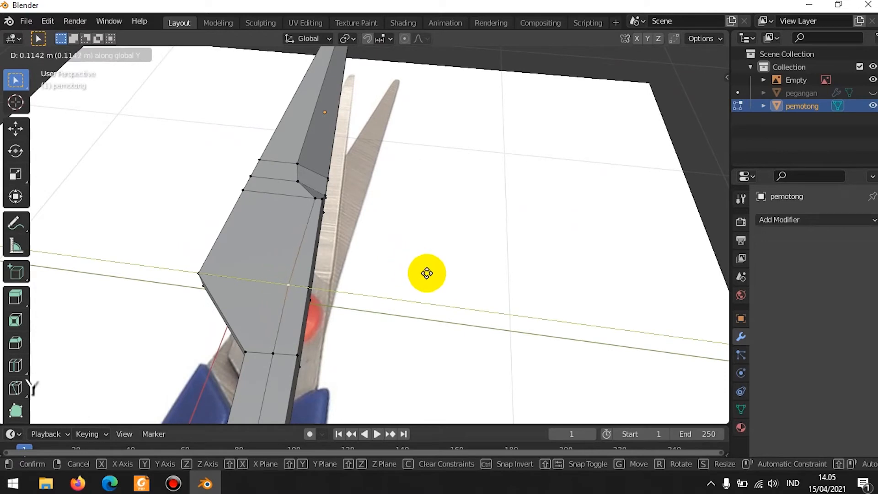
left_click(427, 273)
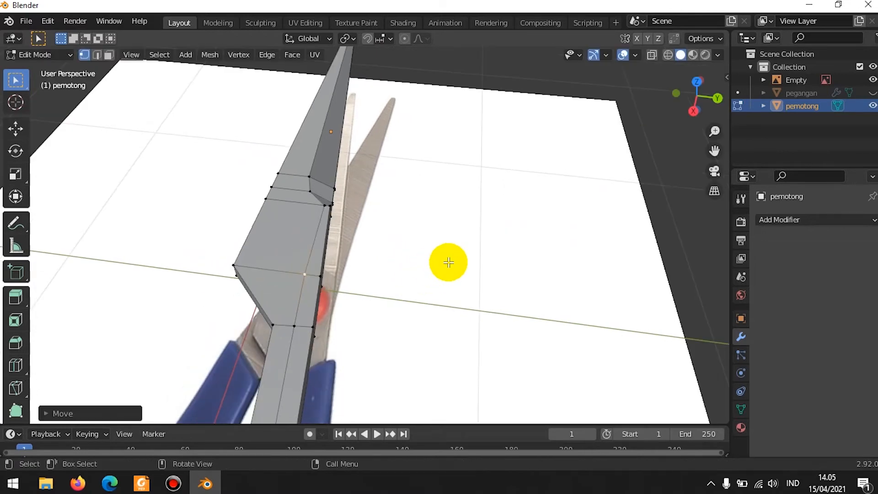
- Return to Object Mode and examine the blade's bevel from several angles along its length to the tip
key("Tab")
middle_click_drag(471, 232, 562, 196)
middle_click_drag(493, 240, 366, 179)
scroll(366, 180, "up", 1)
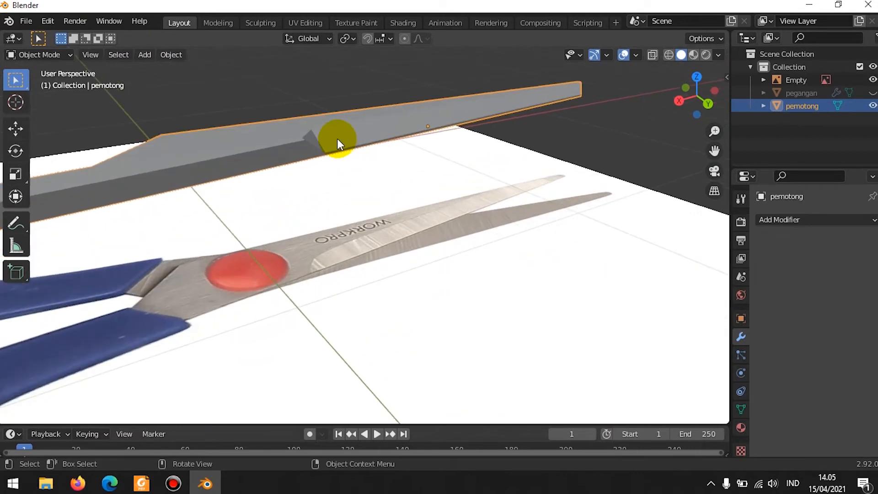
middle_click_drag(328, 134, 281, 206, "shift")
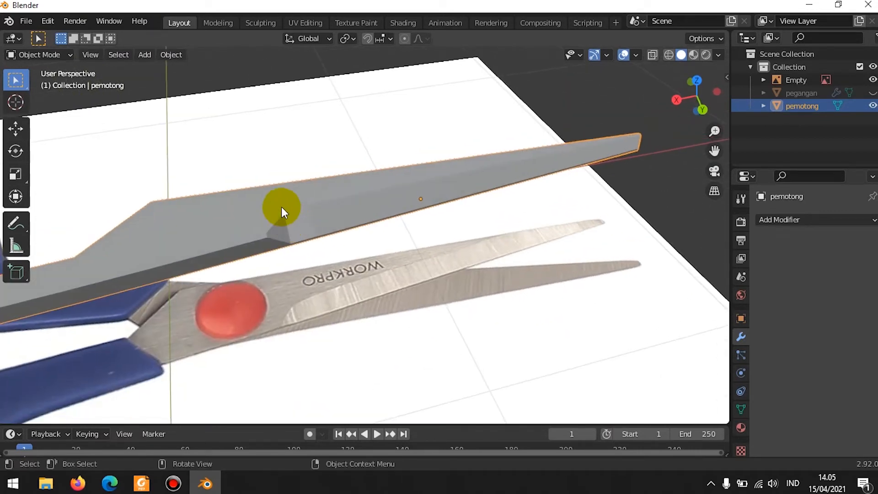
middle_click_drag(441, 201, 497, 421)
middle_click_drag(388, 190, 371, 312, "shift")
scroll(361, 197, "up", 2)
scroll(362, 197, "up", 2)
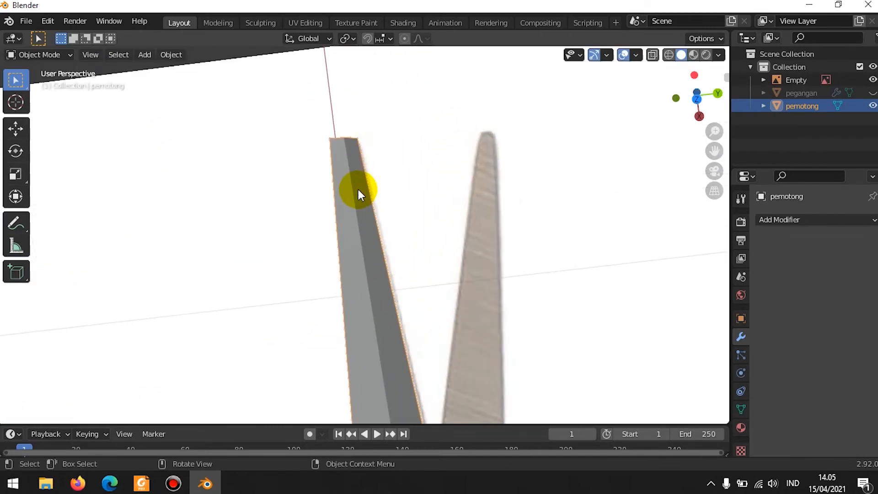
scroll(359, 190, "down", 3)
scroll(371, 196, "down", 1)
scroll(389, 229, "up", 1)
middle_click_drag(409, 263, 319, 73, "shift")
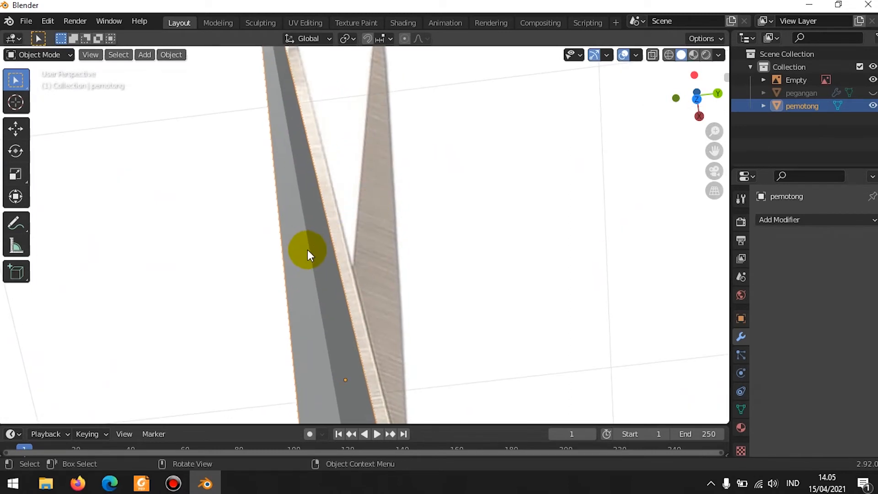
- Add a Bevel modifier to the pemotong blade
left_click(779, 218)
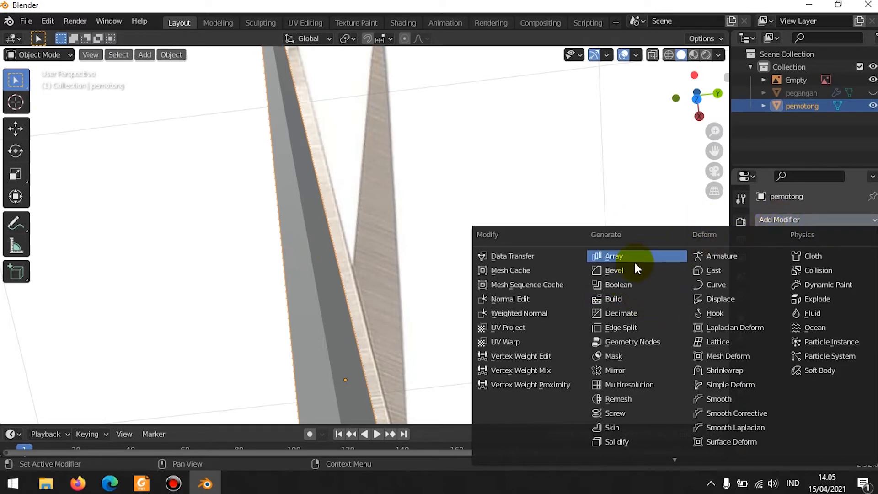
left_click(627, 270)
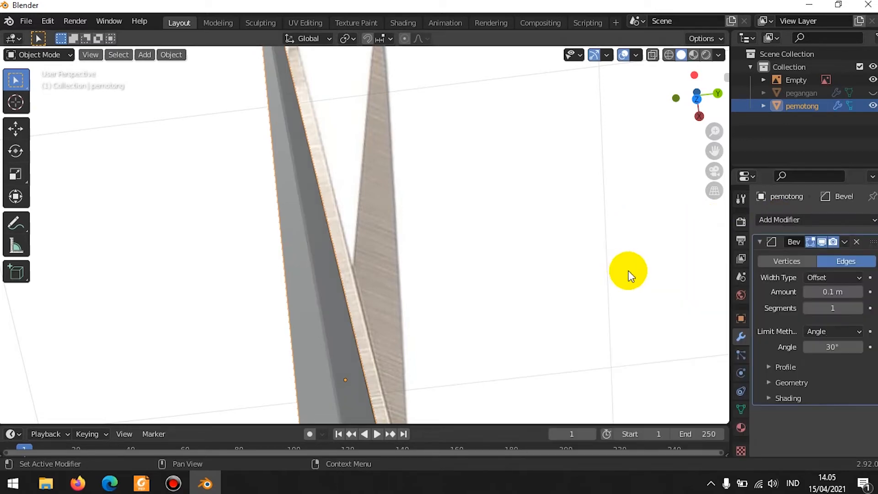
scroll(413, 257, "down", 3)
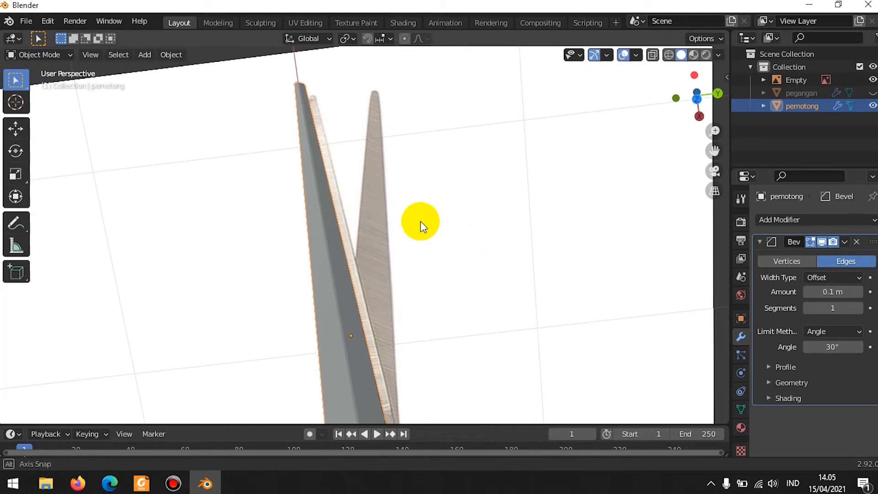
- Set the Bevel modifier's number of segments to 2
middle_click_drag(420, 221, 290, 286)
middle_click_drag(254, 319, 308, 277, "shift")
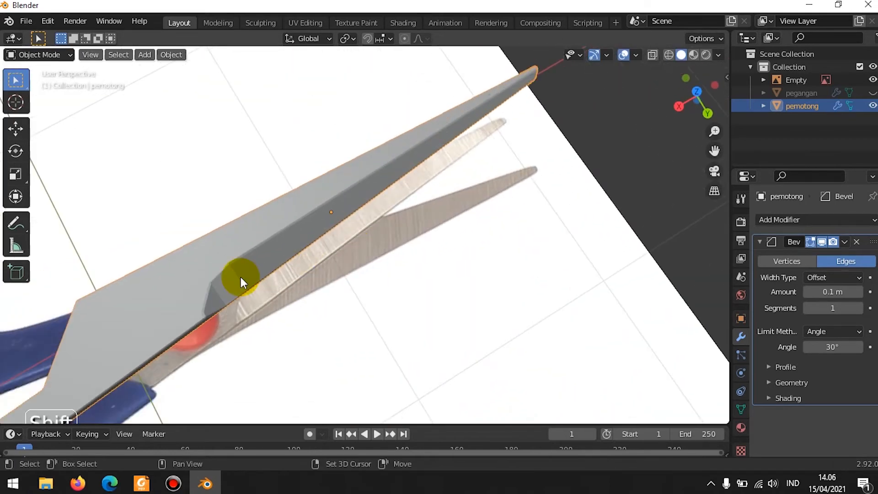
scroll(208, 256, "up", 2)
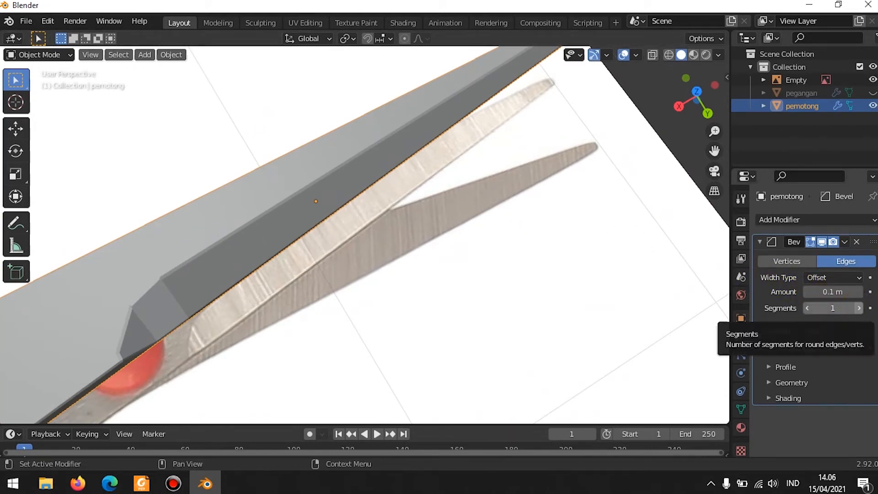
left_click(859, 309)
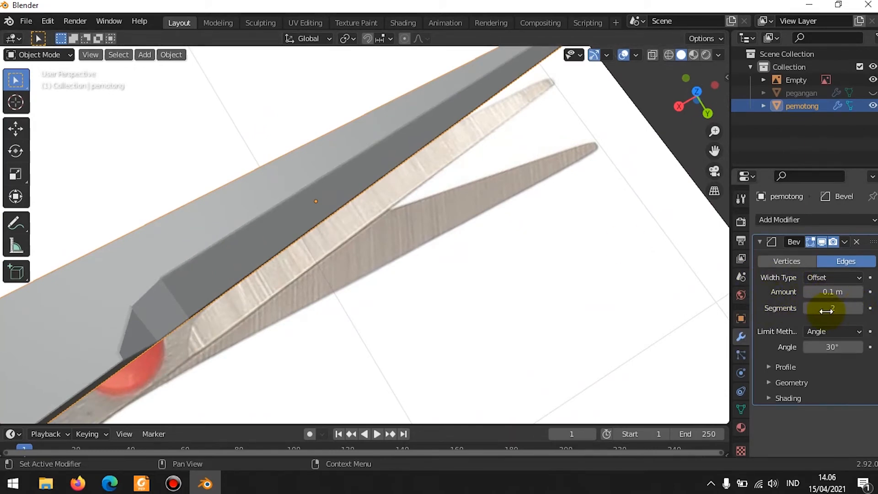
left_click(807, 310)
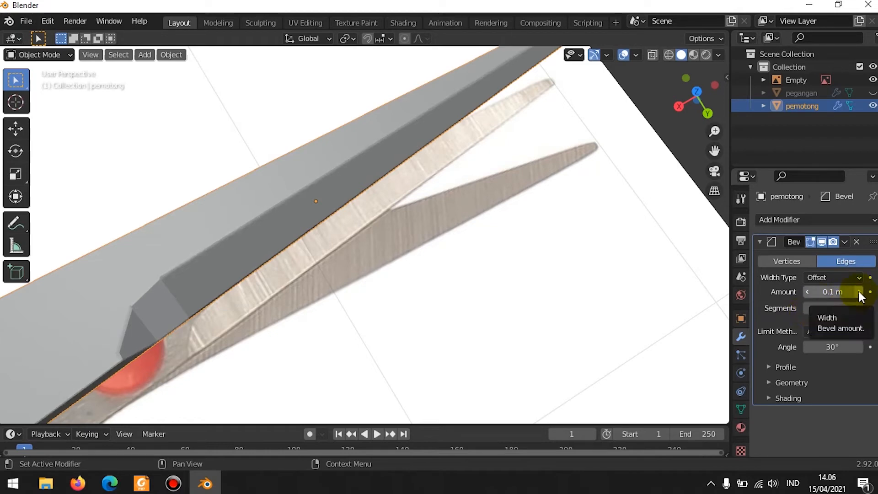
- Try a bevel amount of 0.82 m, undo it, and examine the blade from several angles
left_click(836, 293)
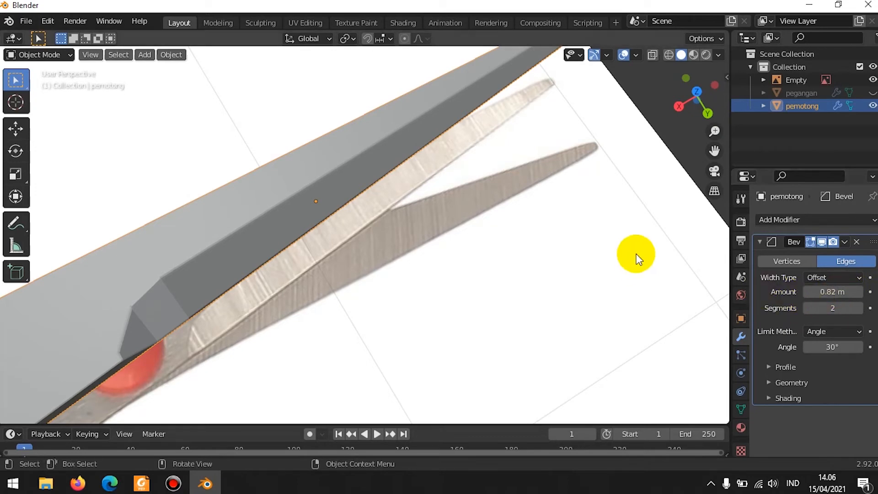
key("ctrl+z")
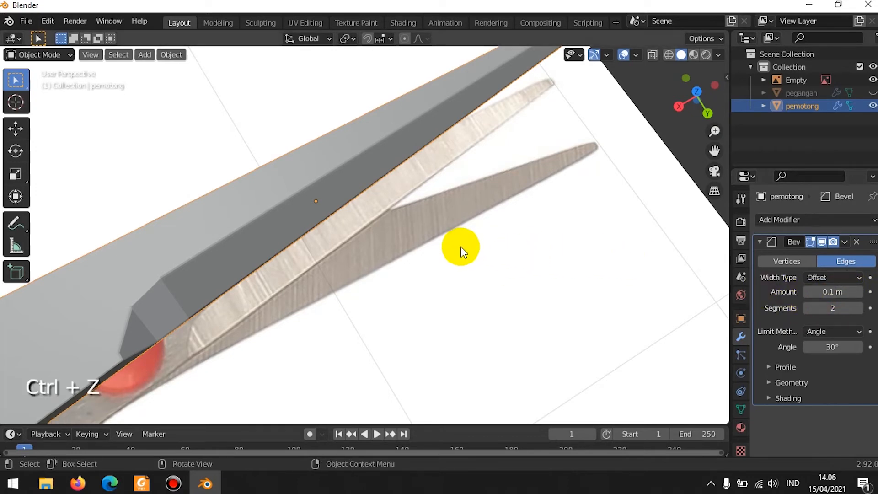
middle_click_drag(460, 246, 371, 261)
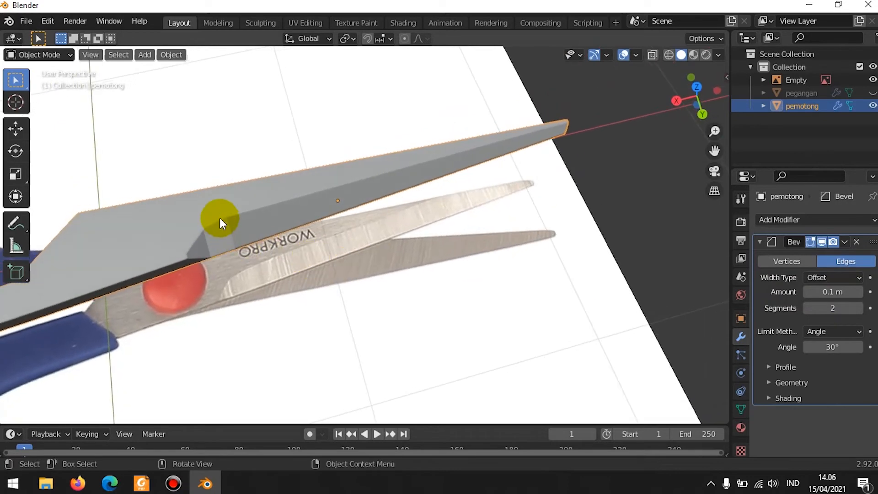
scroll(219, 237, "down", 2)
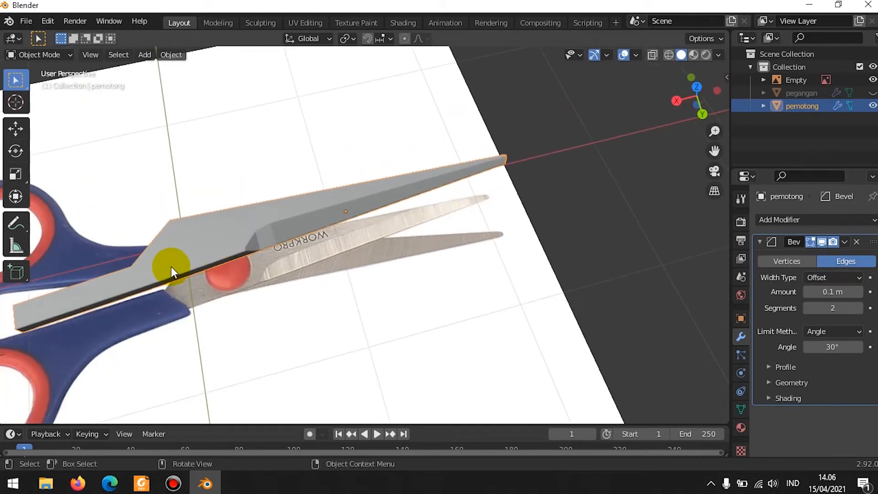
middle_click_drag(314, 260, 727, 270)
- Try a Subdivision Surface modifier on the blade, first after and then before the Bevel modifier, and remove it
left_click(764, 242)
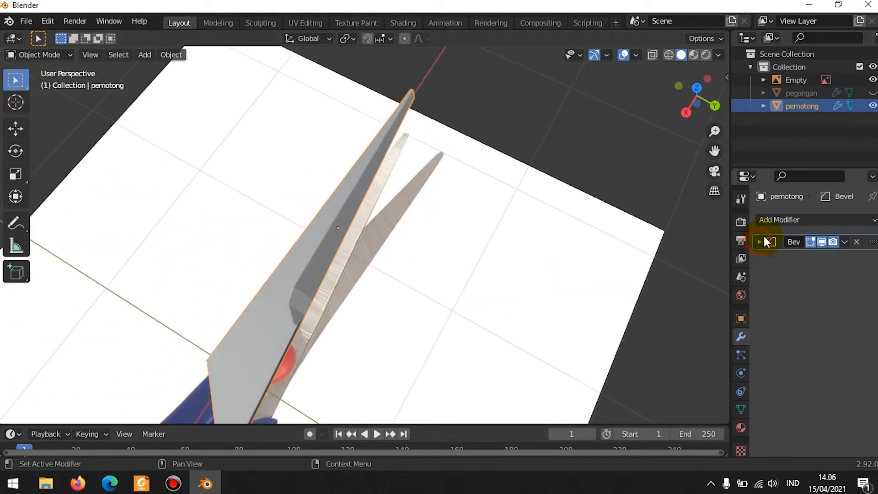
left_click(770, 219)
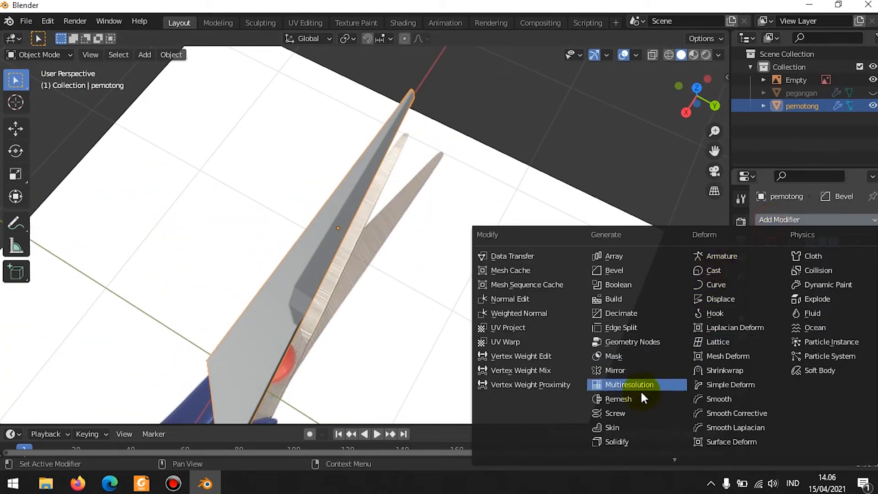
left_click(640, 443)
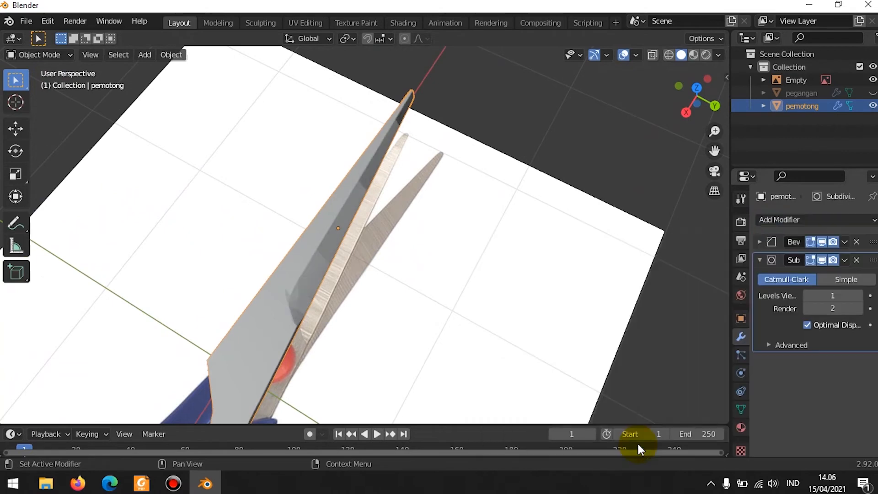
middle_click_drag(528, 352, 293, 221)
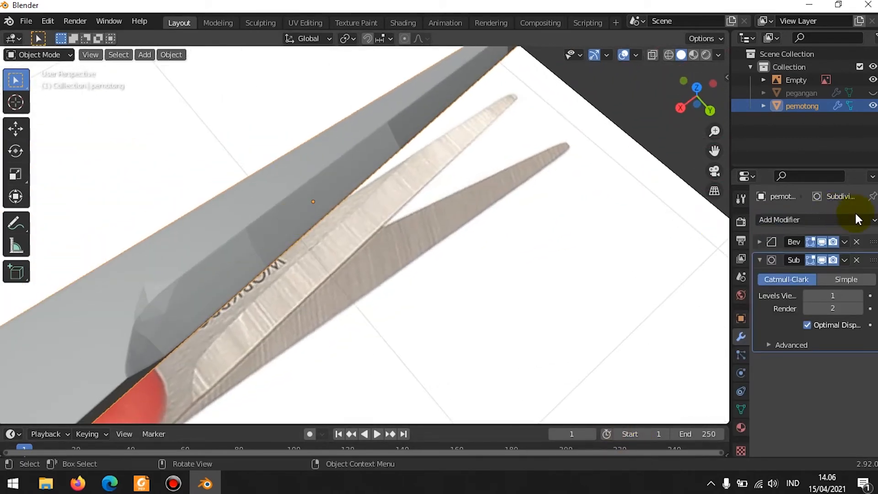
left_click_drag(873, 259, 869, 233)
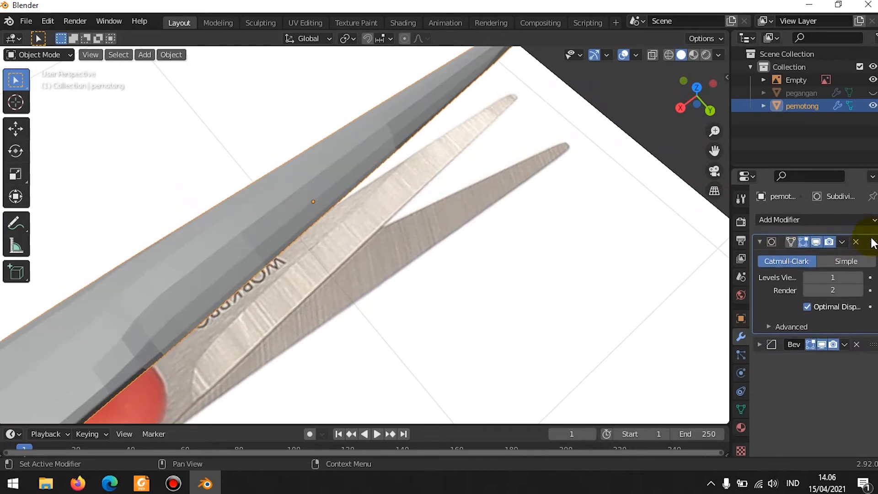
middle_click_drag(398, 341, 546, 283)
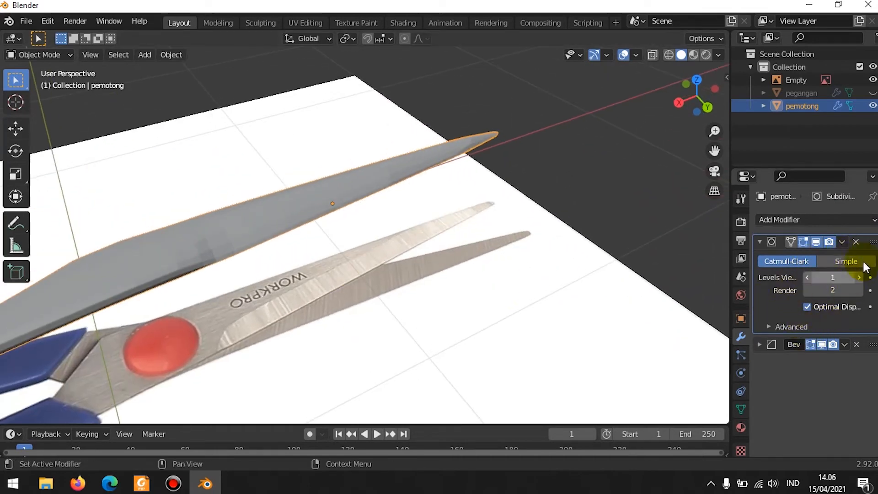
left_click(855, 241)
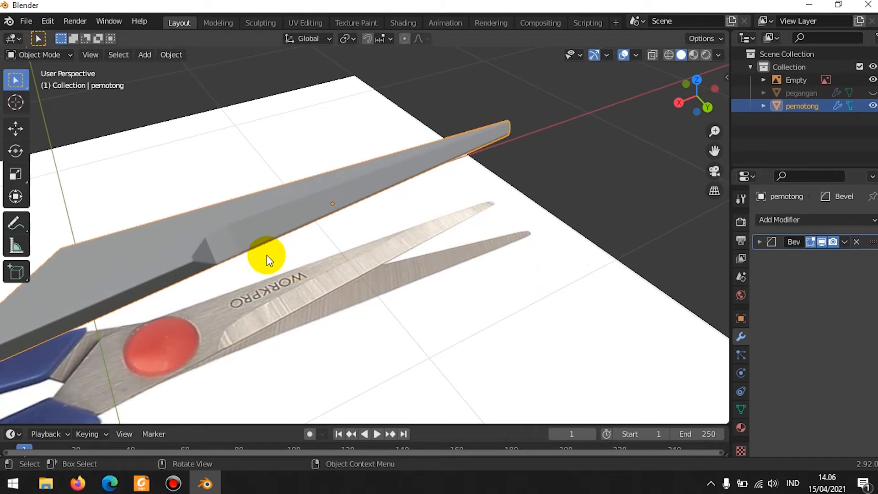
- Enter Edit Mode on the blade in top view, compare its bevel outline with the reference in wireframe, and restore solid shading
key("KP_7")
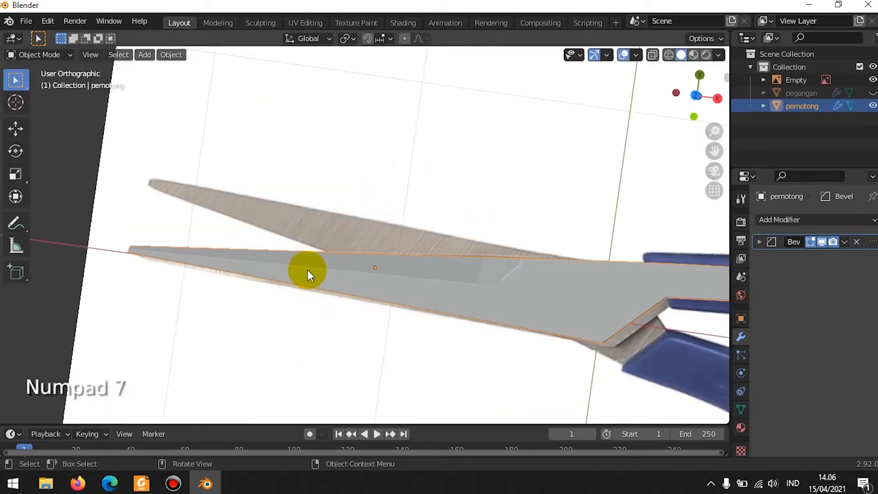
middle_click_drag(526, 264, 600, 274, "ctrl")
middle_click_drag(502, 247, 530, 247, "shift")
key("Tab")
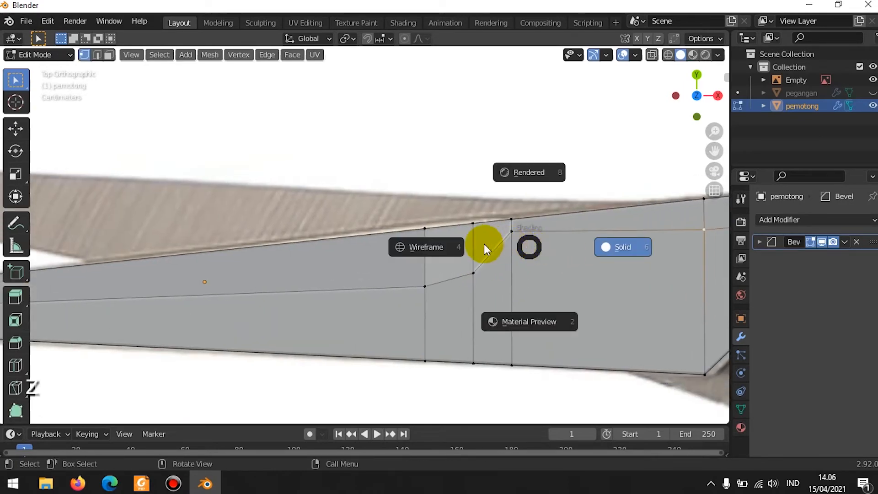
left_click(459, 279)
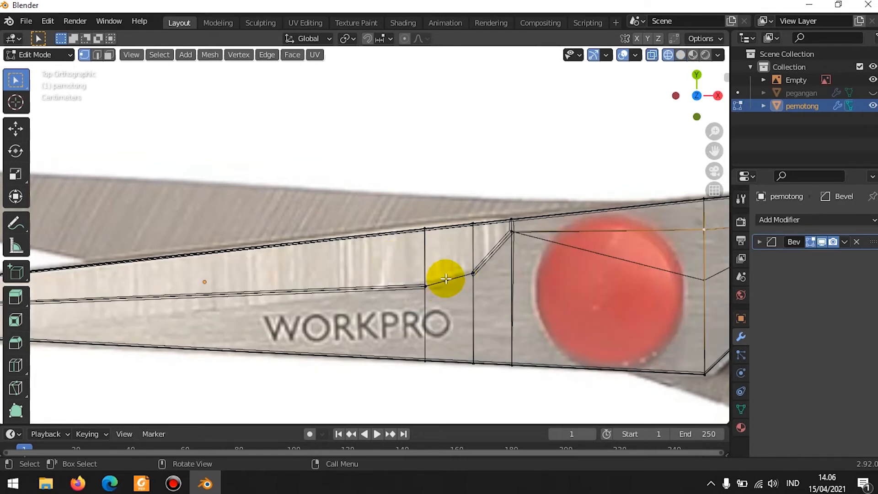
middle_click_drag(464, 308, 526, 278)
key("KP_7")
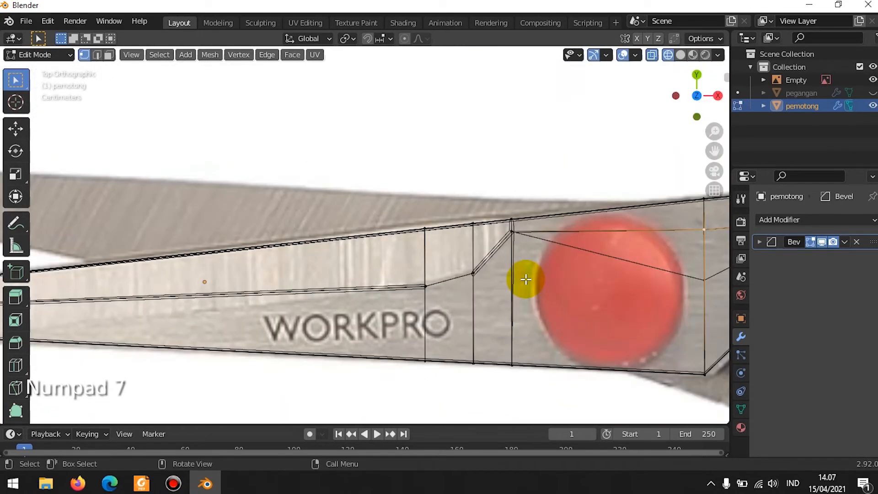
key("z")
left_click(611, 278)
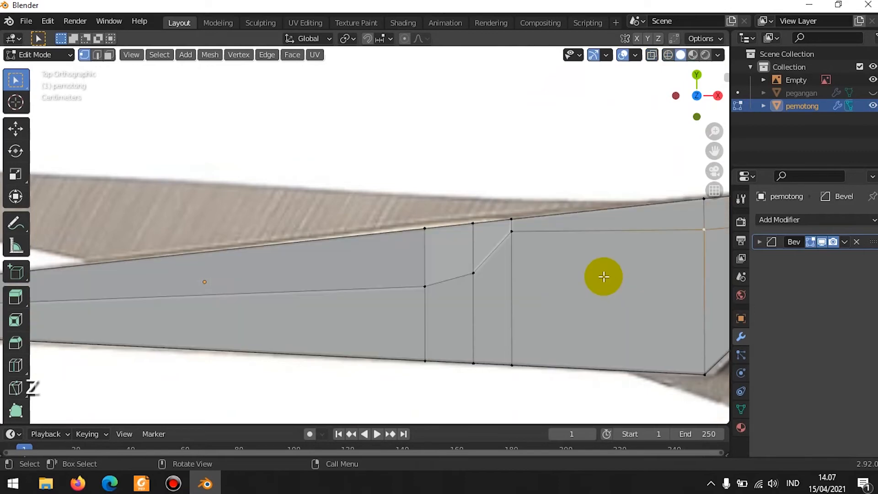
- Nudge the bevel line's end vertex nearest the pivot slightly toward the blade tip and away from the cutting edge
left_click(523, 246)
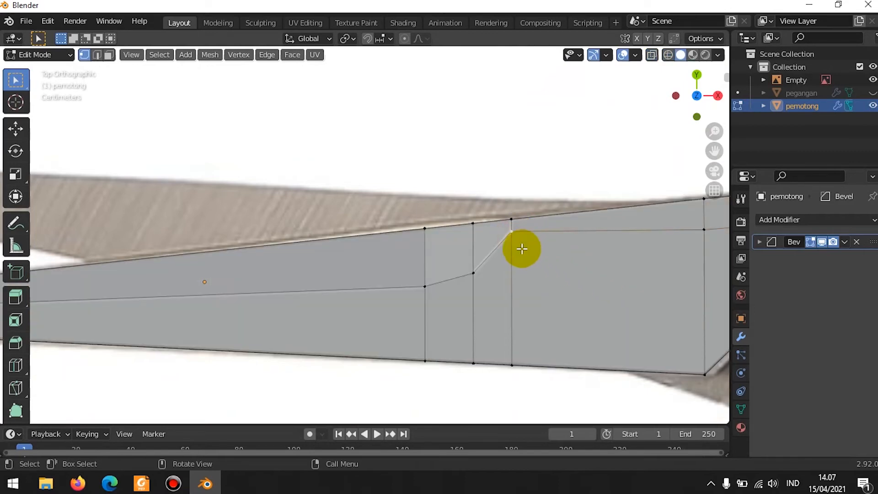
key("g")
left_click(526, 277)
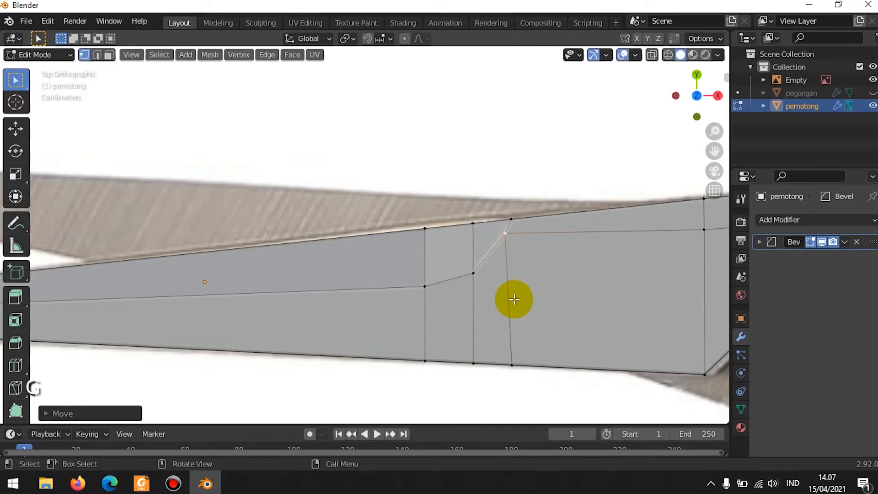
- Add two loop cuts across the blade, one on each side of the middle cut at the bevel's pivot end
key("ctrl+r")
left_click(453, 273)
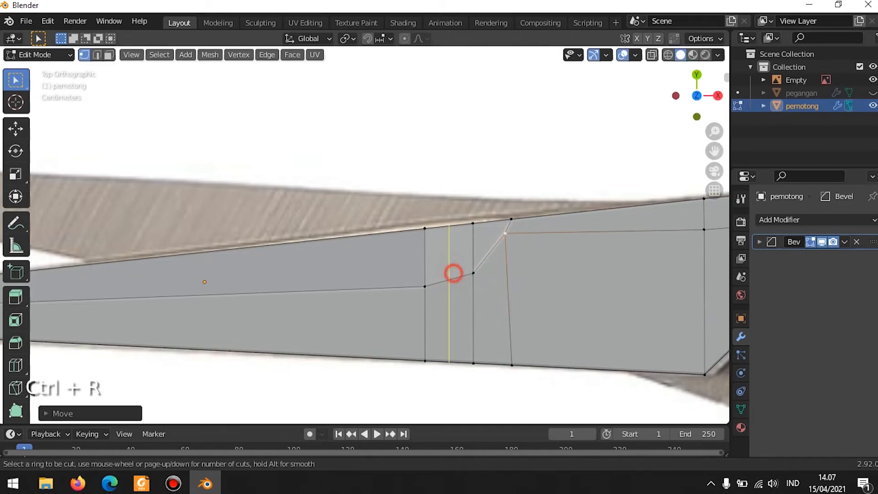
key("ctrl+r")
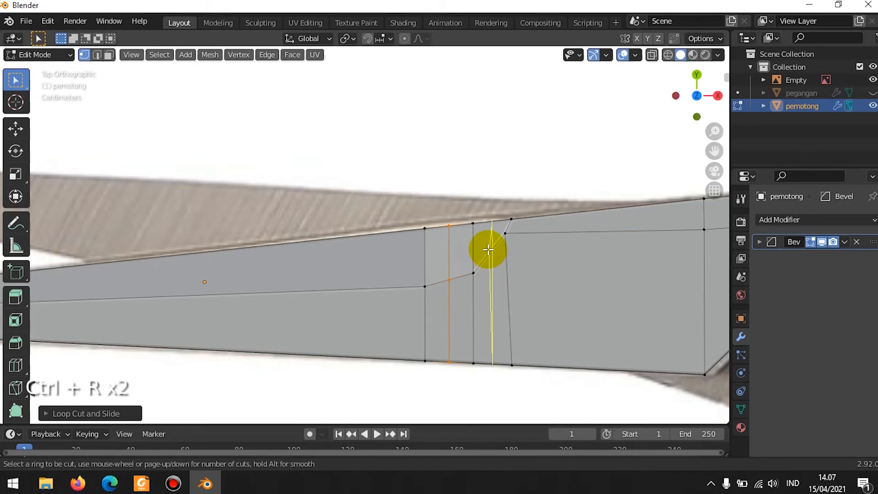
left_click(490, 251)
- Round the bevel's pivot end by moving the new vertex beside it about 0.010 m outward and nudging the end vertex outward
left_click(521, 298)
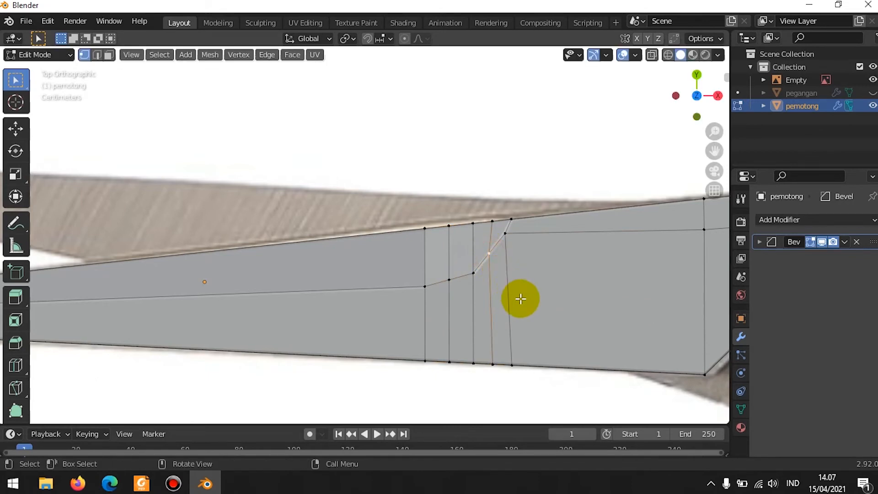
key("g")
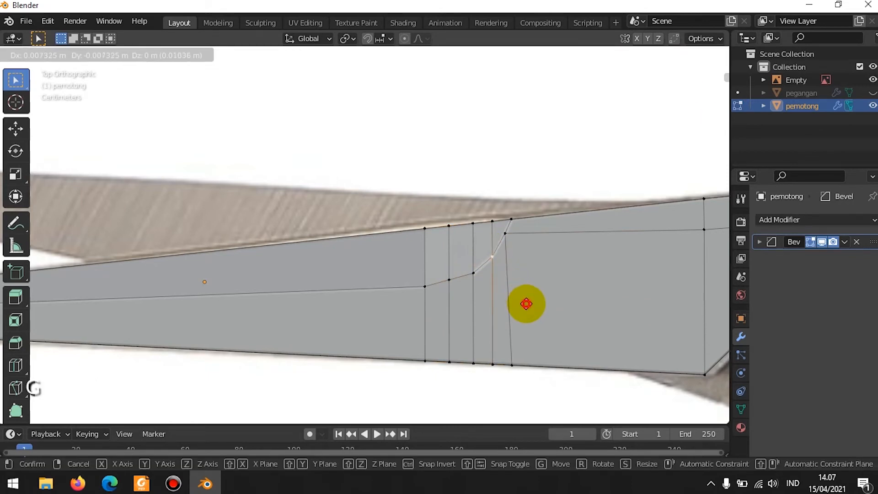
left_click(526, 304)
key("g")
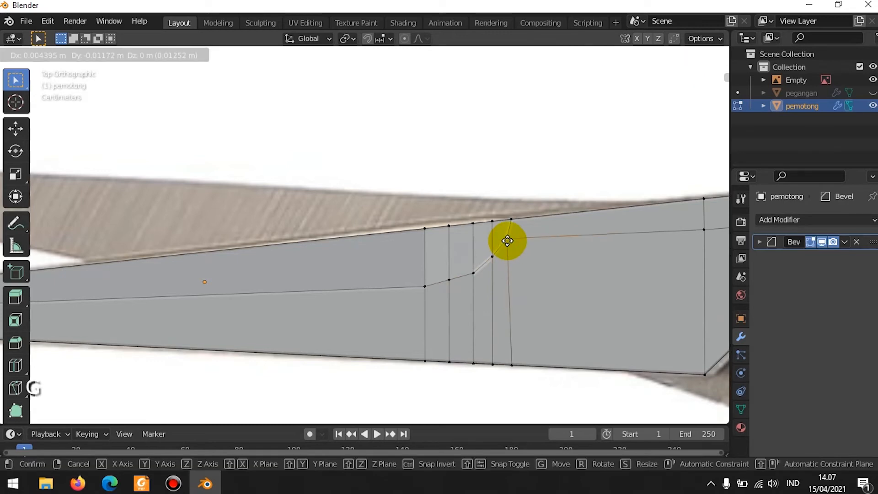
left_click(507, 240)
- Nudge the two bevel-line vertices on the tip side of the curve to smooth its transition into the long straight section
left_click(427, 285)
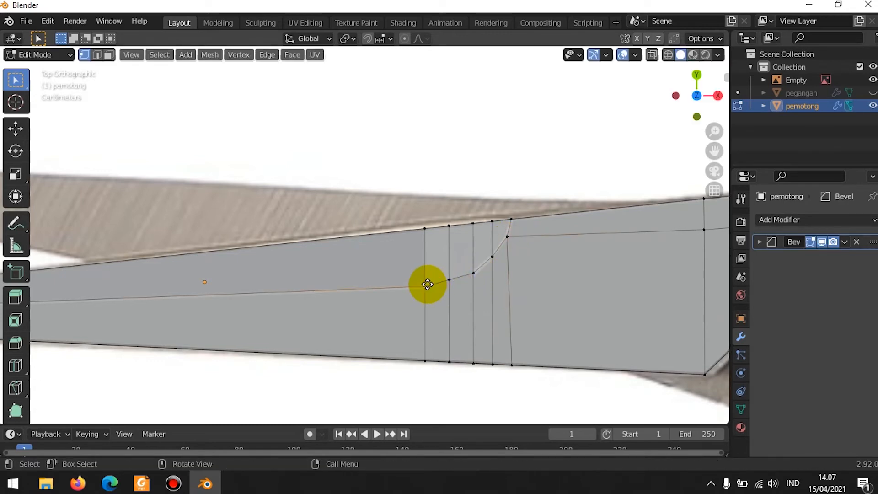
key("g")
left_click(427, 283)
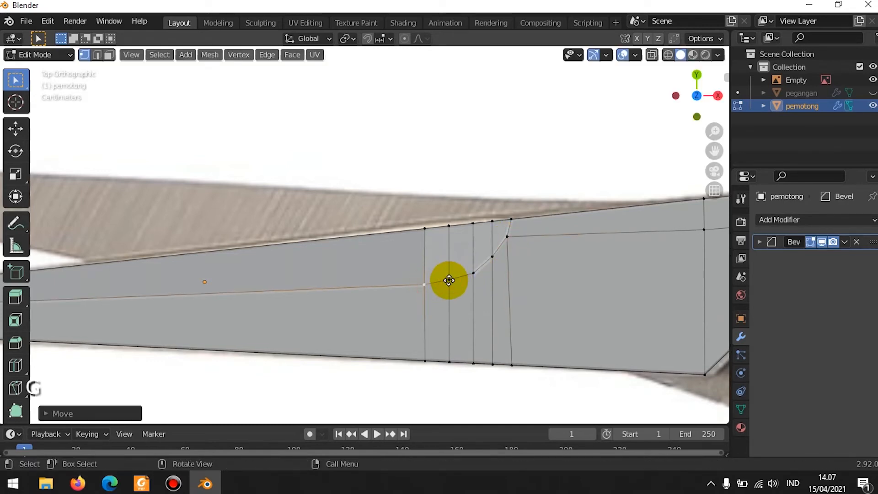
key("g")
left_click(483, 278)
- Return to Object Mode and examine the rounded bevel end from above and from the cutting-edge side
key("Tab")
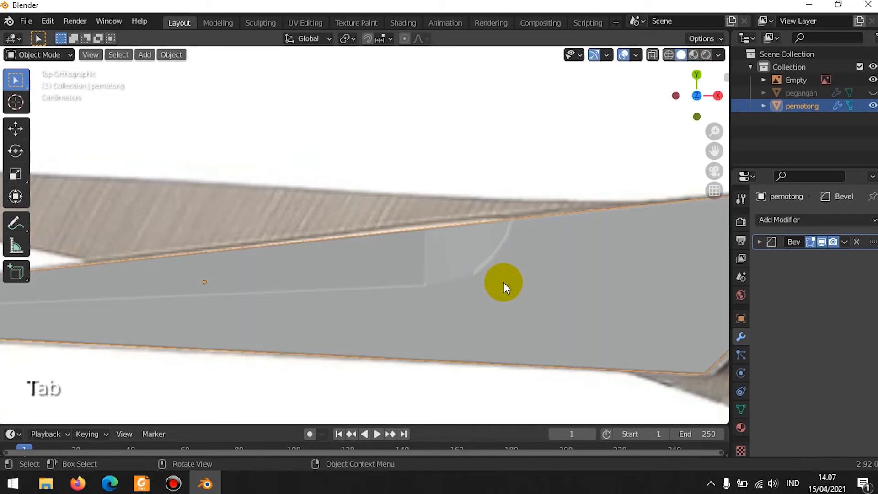
middle_click_drag(504, 282, 560, 235)
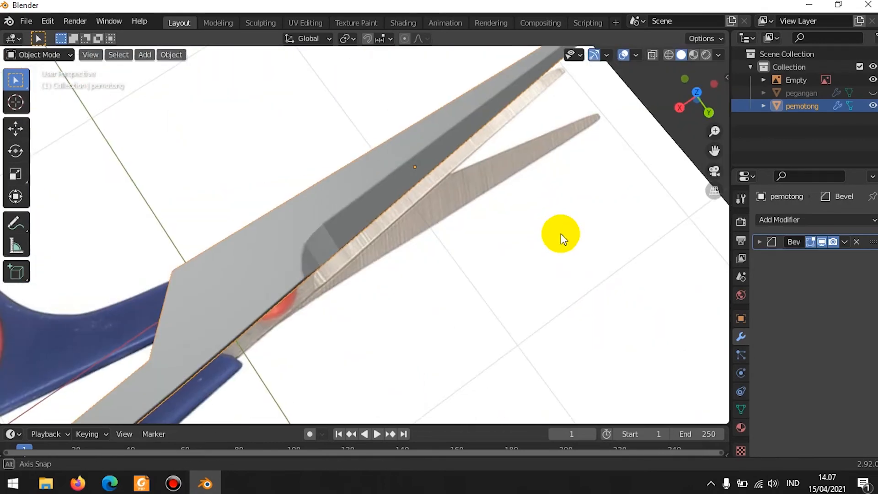
middle_click_drag(369, 251, 345, 218)
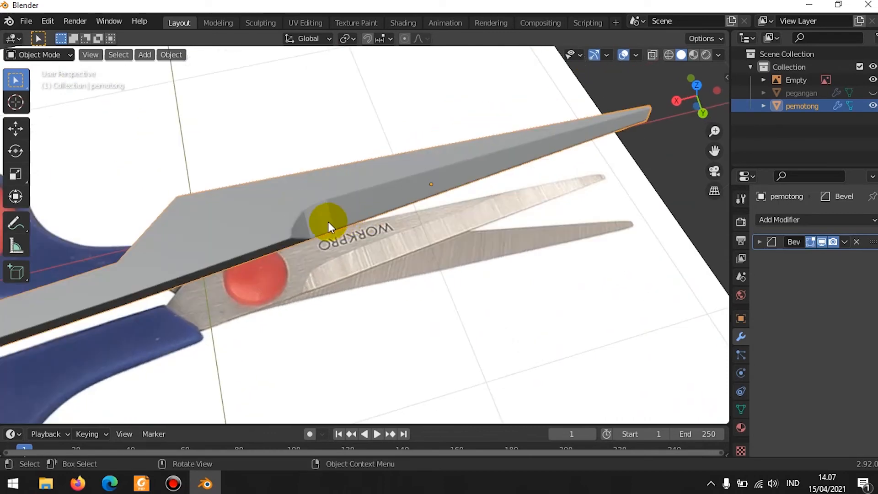
scroll(328, 221, "up", 2)
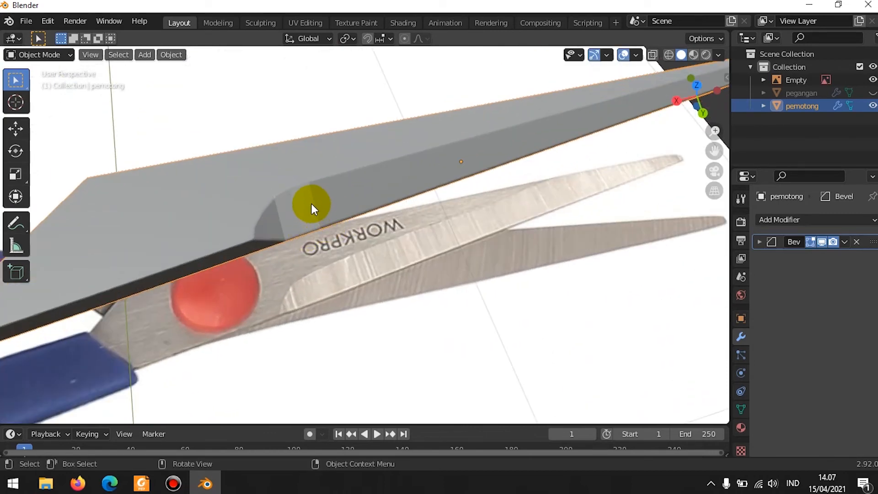
middle_click_drag(300, 213, 287, 142)
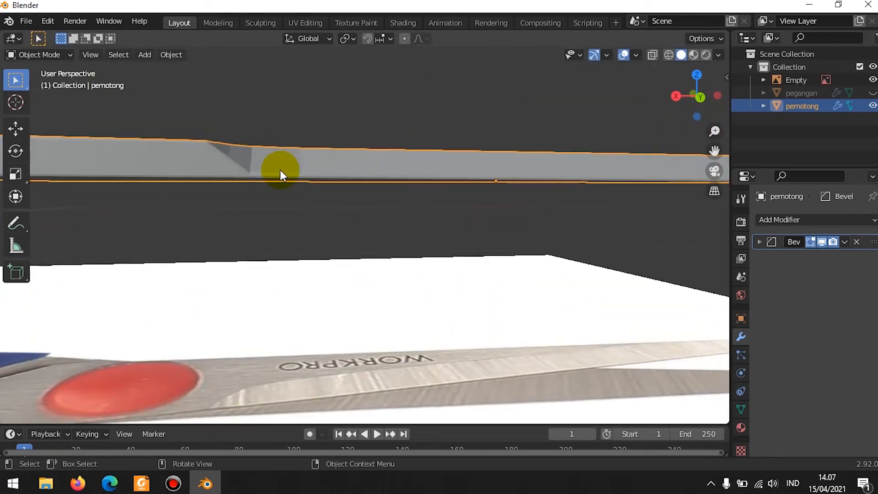
- Raise the lower vertex of the bevel's curved end, on the cutting-edge side, about 0.008 m along Z
key("Tab")
scroll(259, 176, "up", 2)
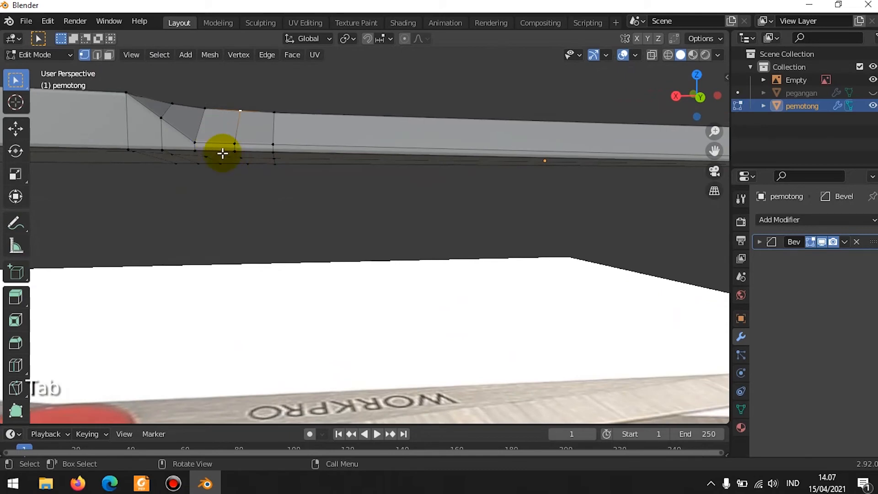
middle_click_drag(194, 144, 203, 164, "shift")
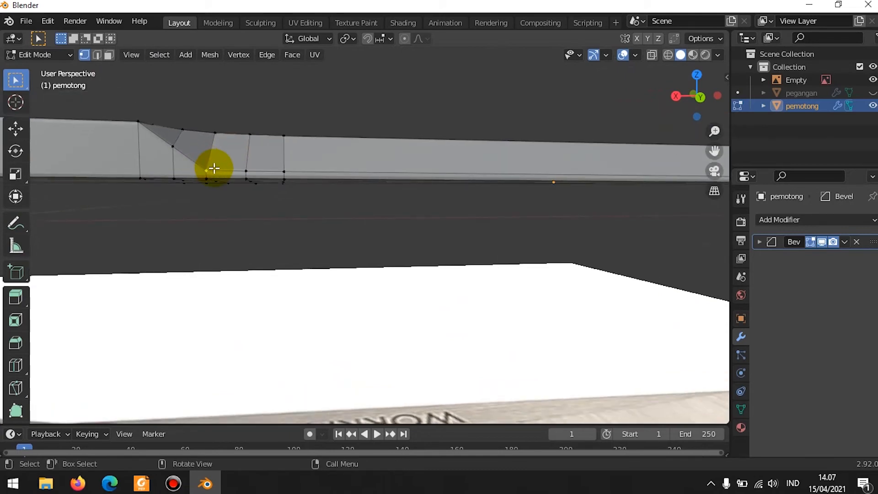
key("g")
key("z")
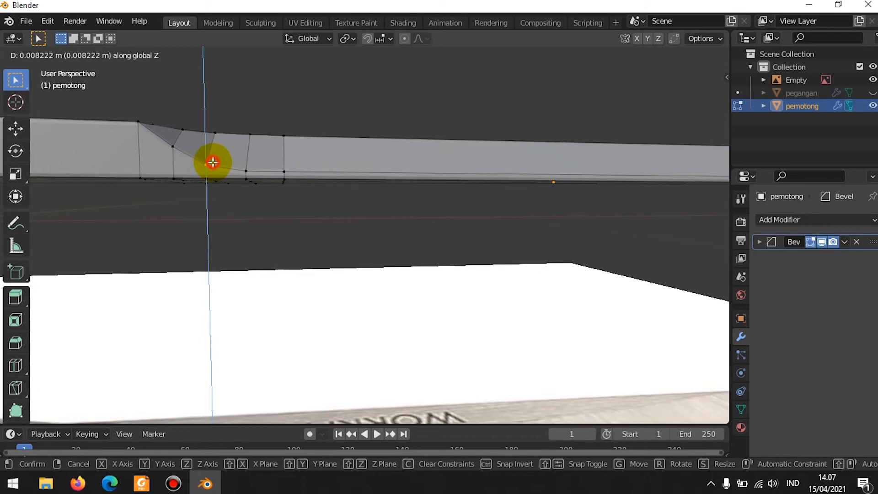
left_click(214, 163)
middle_click_drag(259, 164, 311, 157)
- Shade the blade smooth in Object Mode and enable Auto Smooth at 30° in its normals settings
key("Tab")
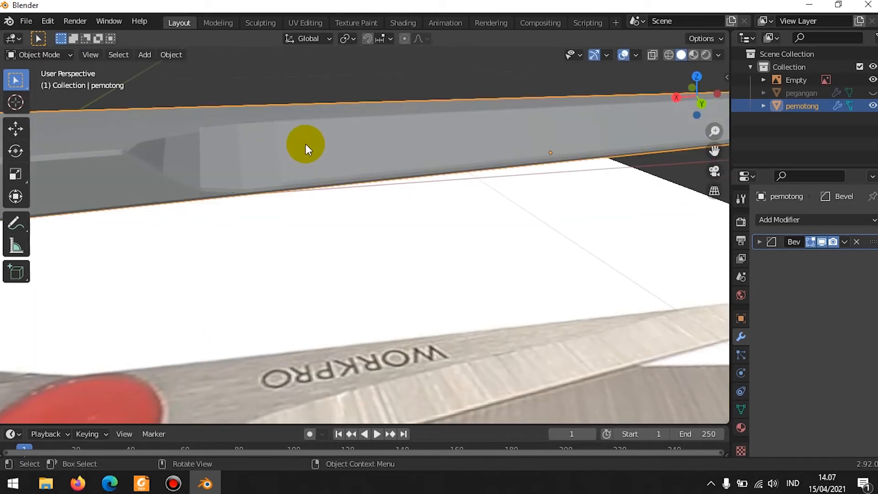
right_click(306, 146)
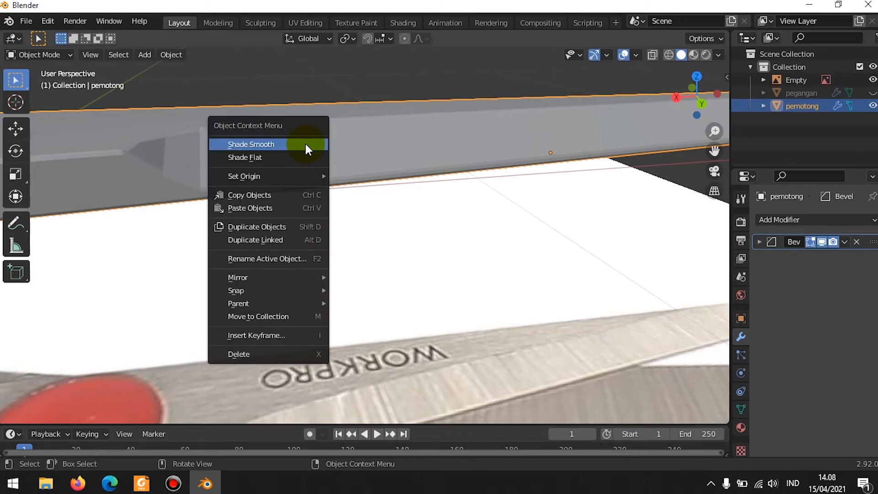
left_click(306, 145)
middle_click_drag(314, 157, 315, 217)
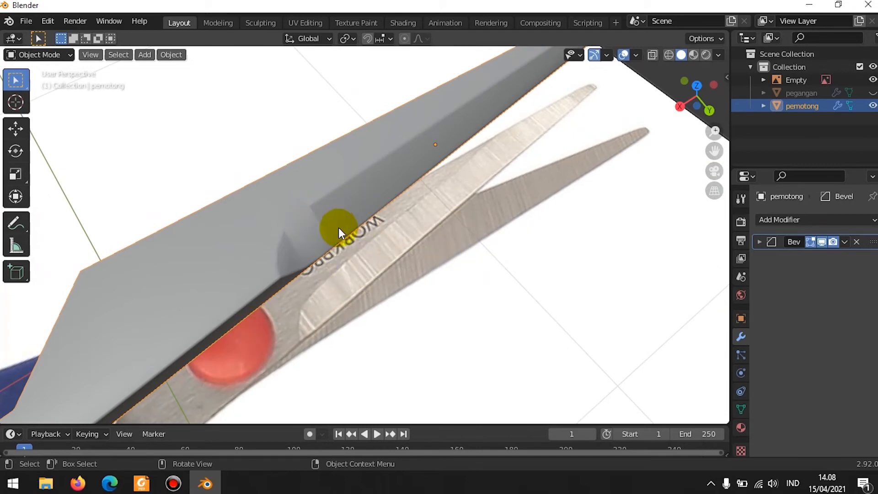
left_click(741, 409)
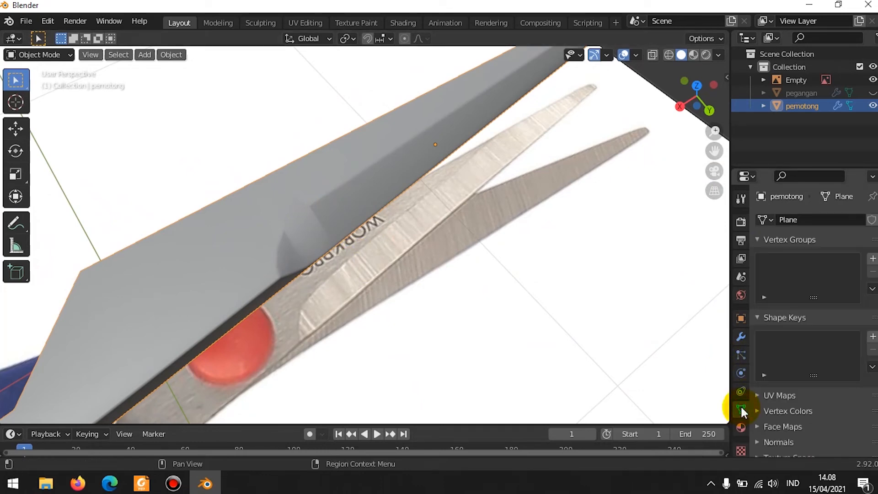
scroll(814, 410, "down", 3)
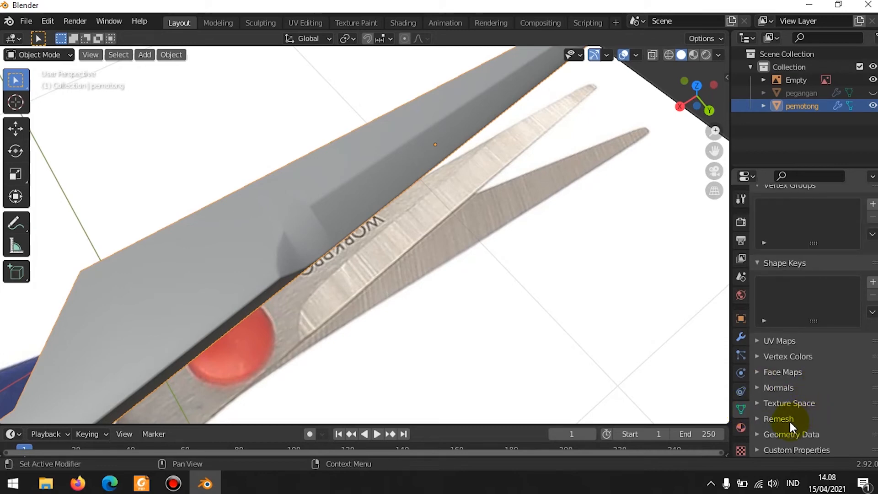
left_click(755, 387)
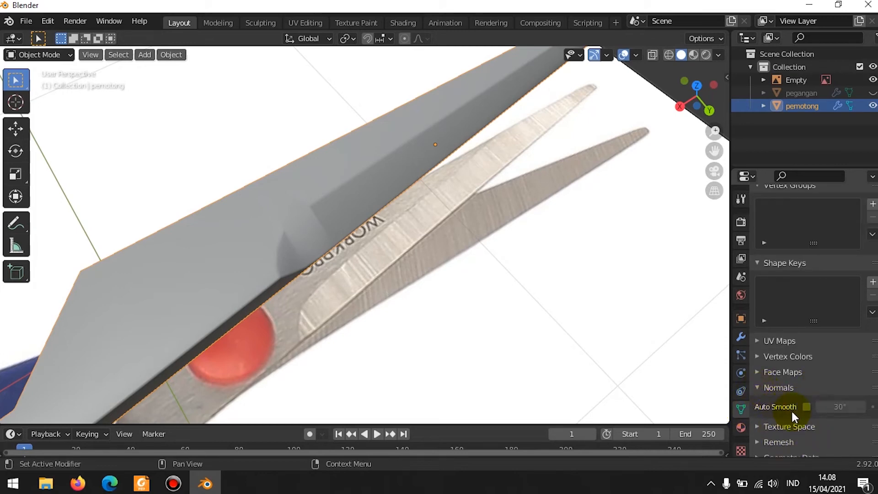
left_click(807, 406)
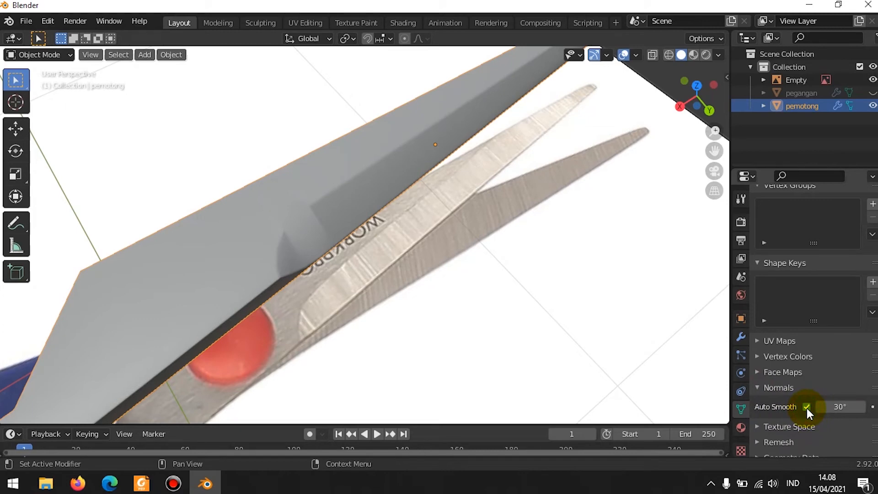
middle_click_drag(562, 327, 447, 296)
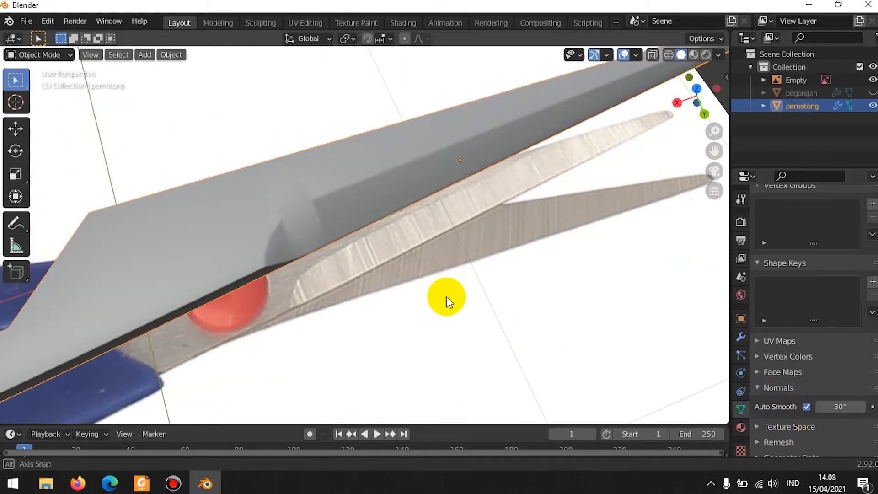
- Recalculate the normals of the entire blade mesh to the inside and examine the shading in Object Mode
key("Tab")
key("Tab")
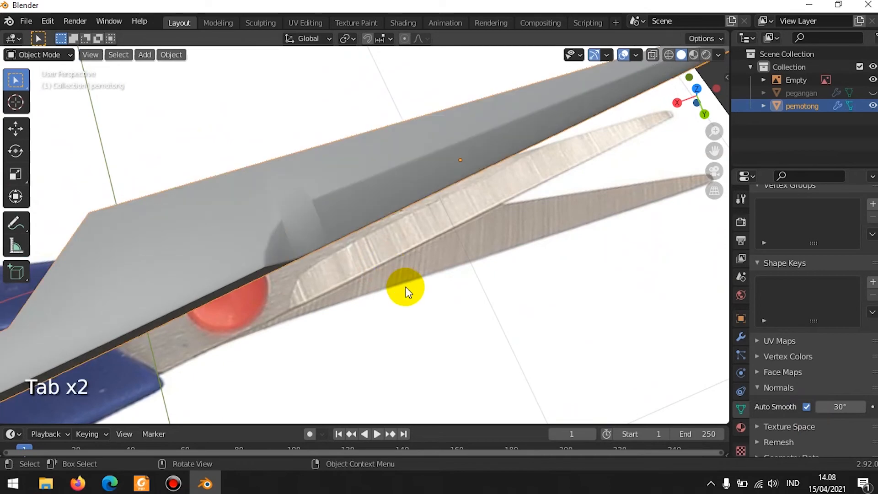
key("Tab")
middle_click_drag(422, 279, 408, 251)
key("a")
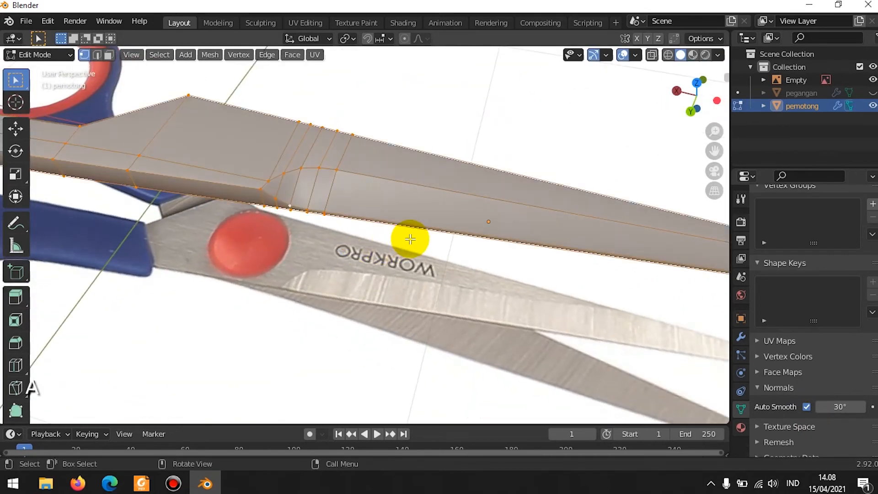
key("ctrl")
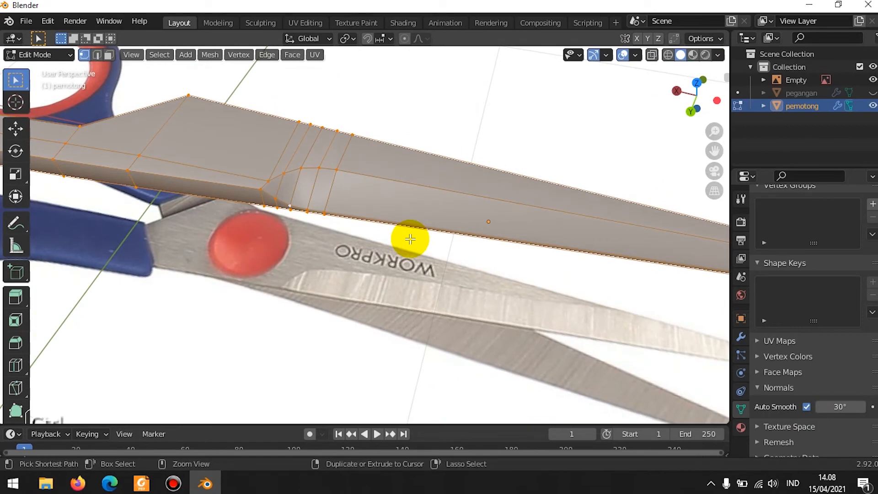
key("ctrl+shift+n")
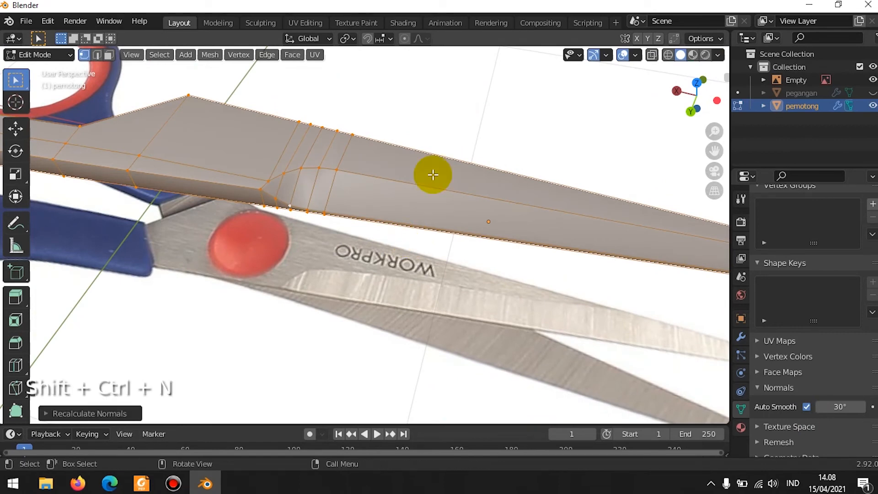
key("Tab")
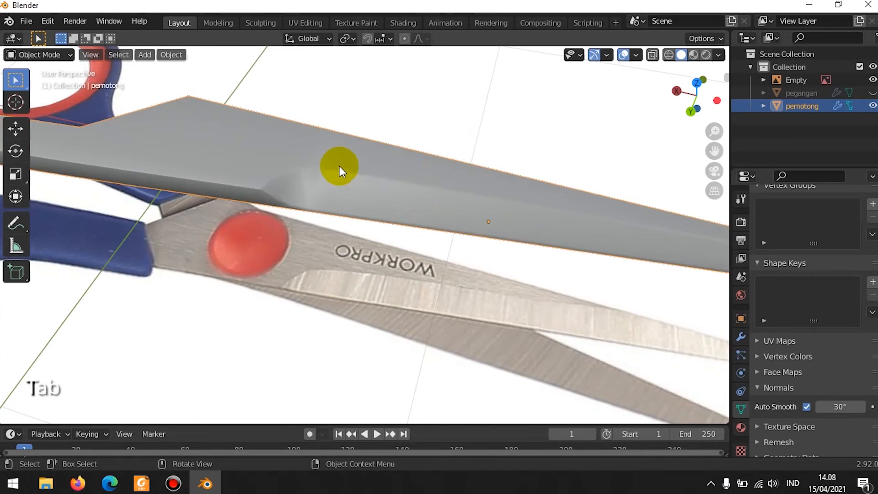
middle_click_drag(339, 166, 281, 212)
- Merge the blade mesh's vertices by distance to remove any duplicates
key("Tab")
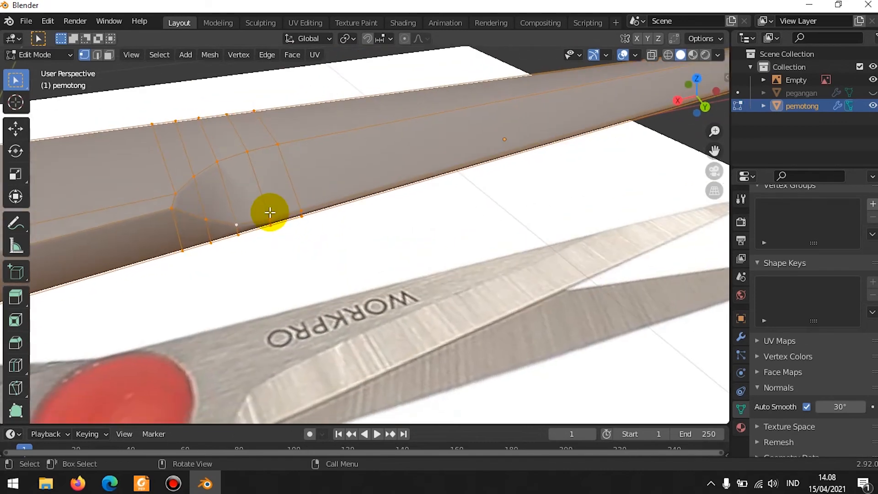
right_click(261, 197)
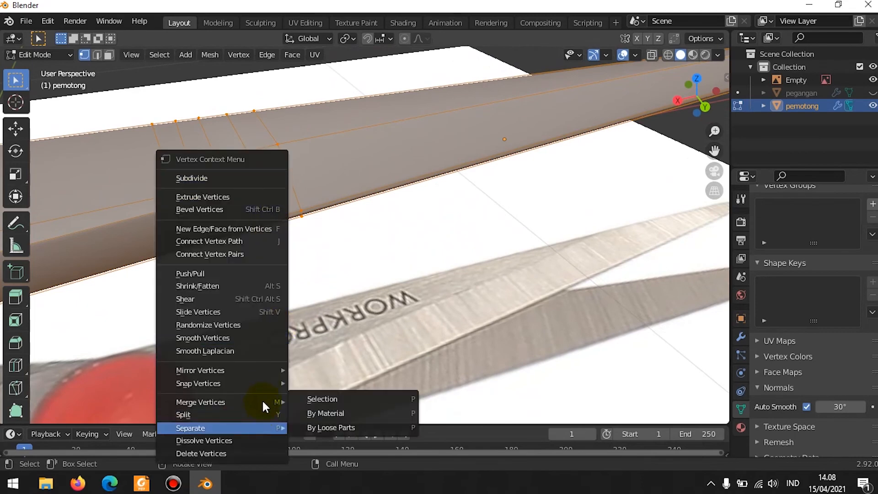
mouse_move(264, 405)
left_click(324, 398)
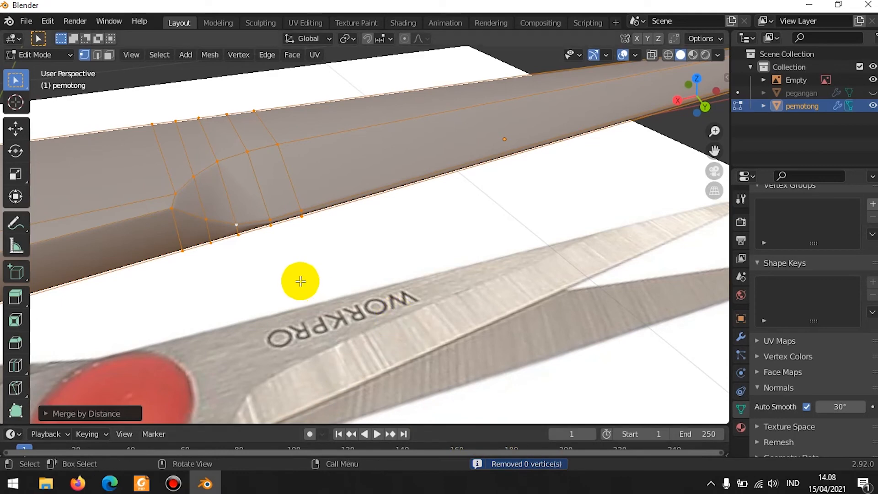
middle_click_drag(299, 280, 277, 204)
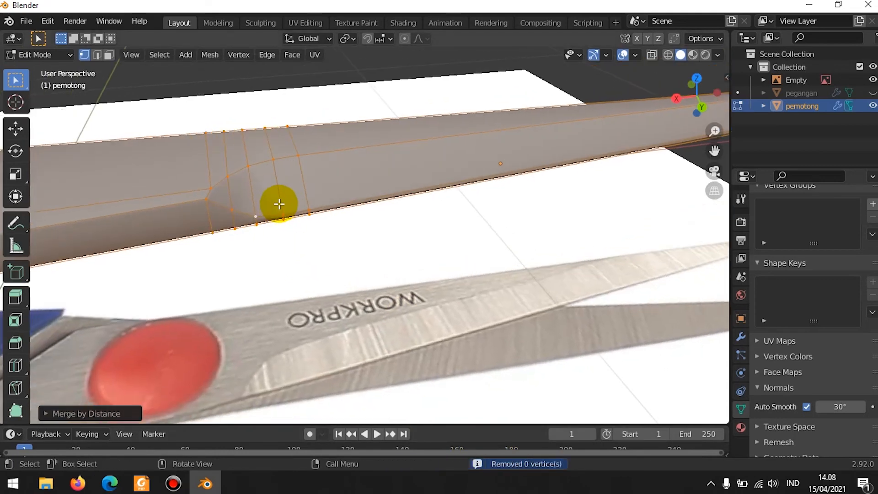
- Add a centred lengthwise loop cut along the bevel face and examine the blade's shading in Object Mode
key("ctrl+r")
left_click(316, 183)
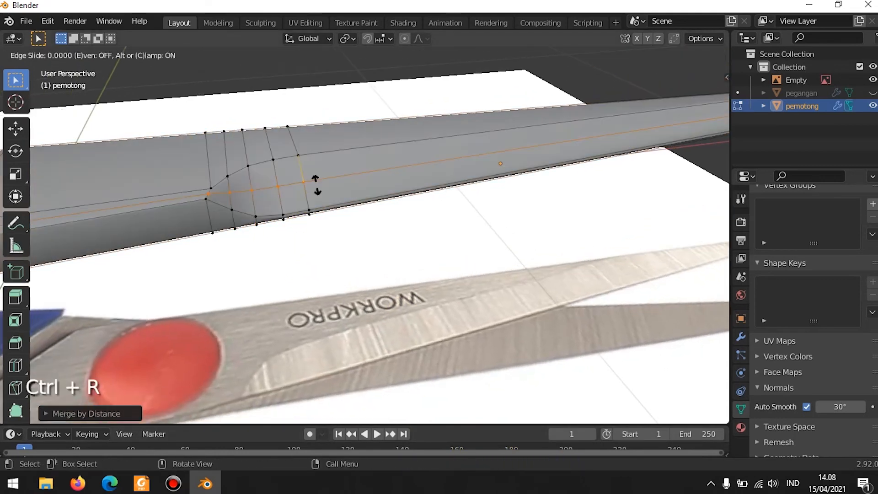
left_click(317, 184)
key("Tab")
middle_click_drag(337, 215, 337, 303)
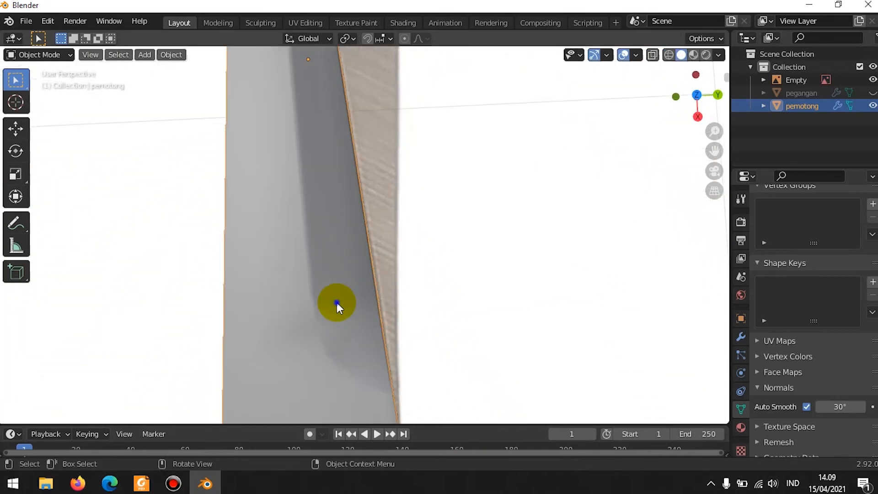
right_click(337, 302)
middle_click_drag(439, 283, 314, 239)
key("Tab")
- Undo the latest changes to the blade, back to before the lengthwise loop cut
key("ctrl+z")
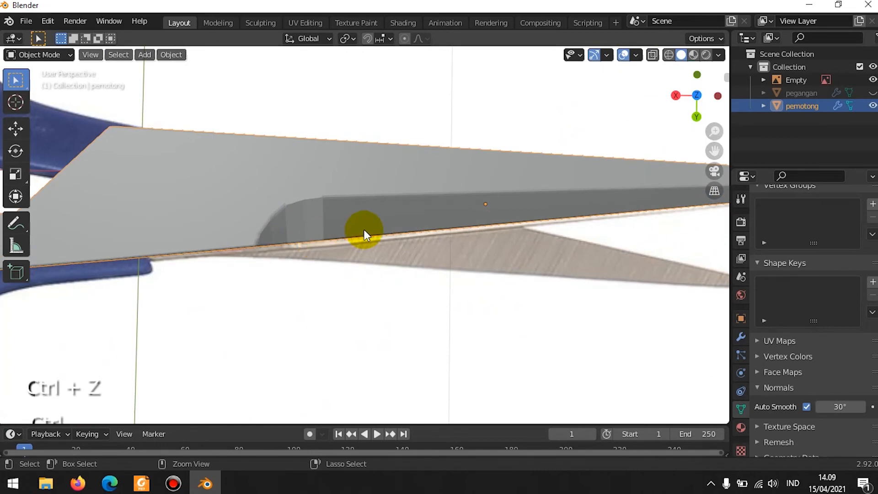
key("ctrl+z")
key("Tab")
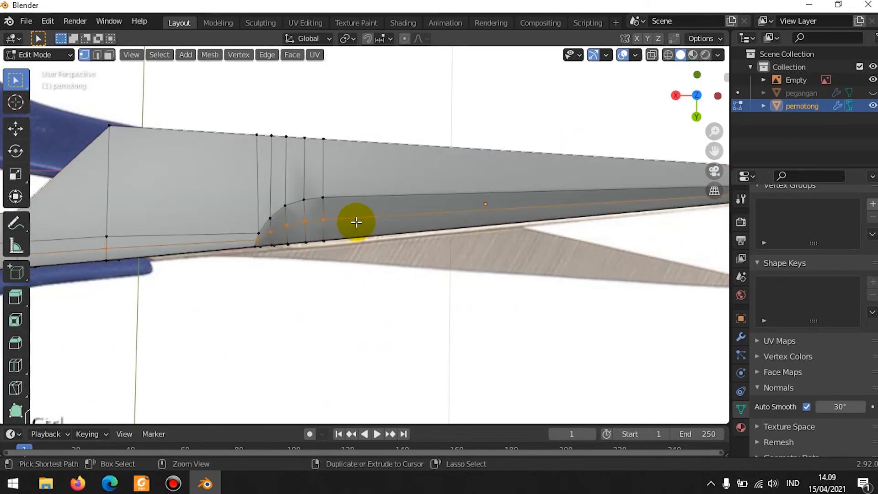
key("ctrl+z")
key("ctrl+z")
key("ctrl+z")
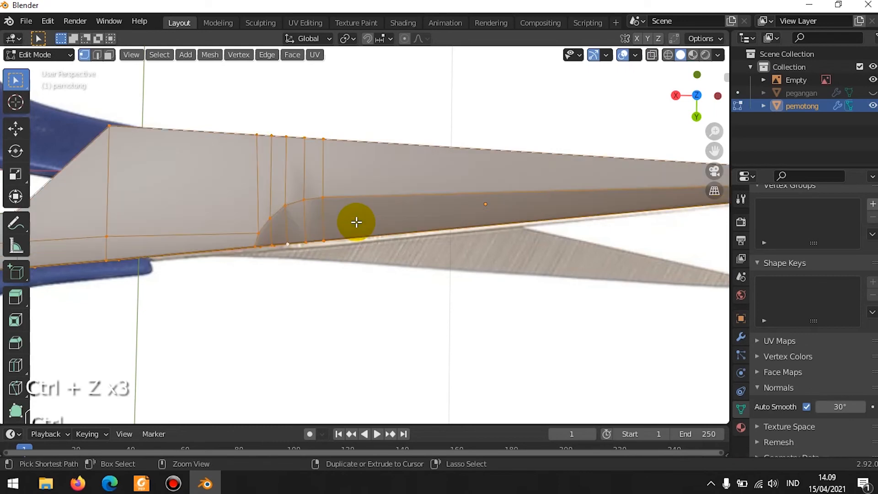
- Add seven evenly spaced loop cuts across the blade's long section between the bevel's curve and the tip
key("ctrl+r")
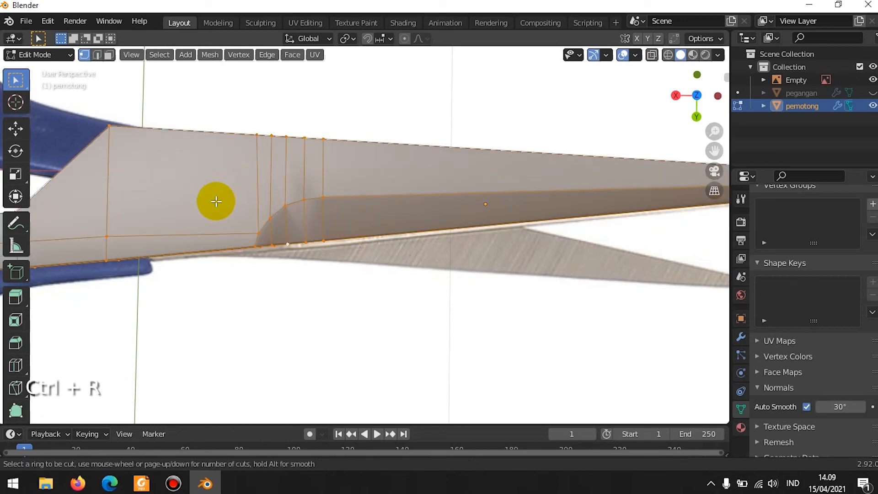
scroll(414, 179, "up", 5)
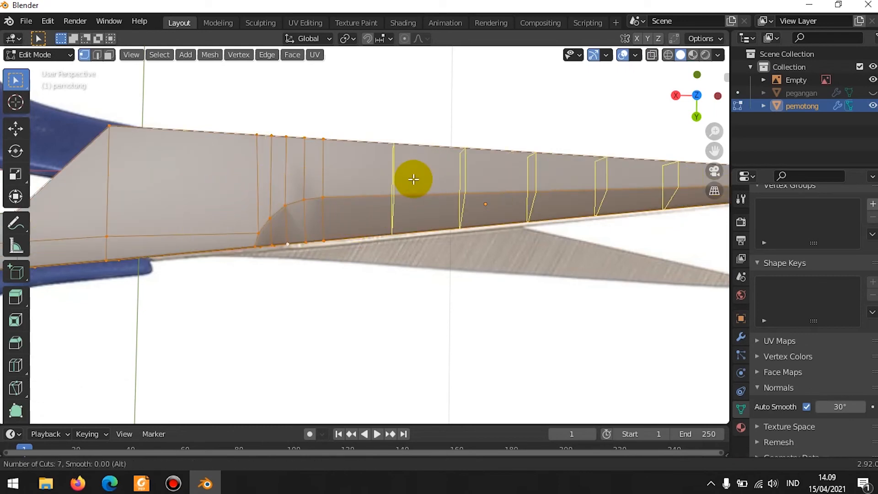
left_click(424, 188)
key("Tab")
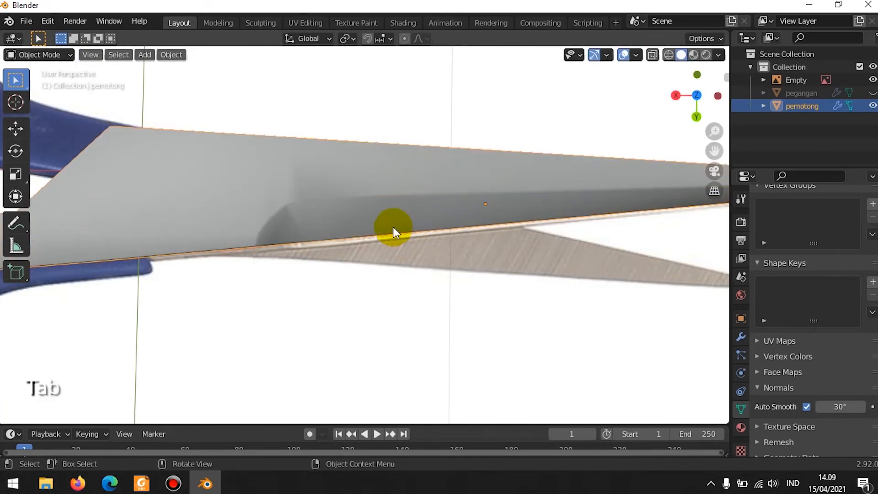
middle_click_drag(394, 226, 292, 213)
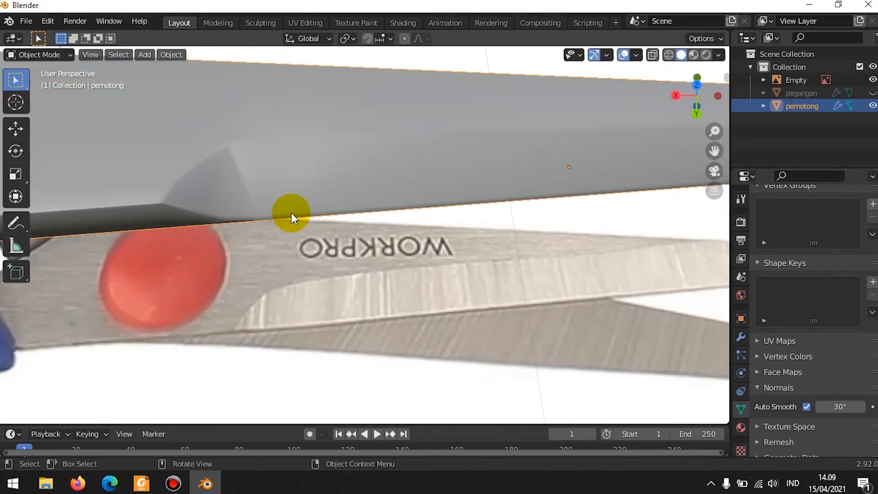
- Add one centred lengthwise loop cut through the bevel face, keeping it unslid
key("Tab")
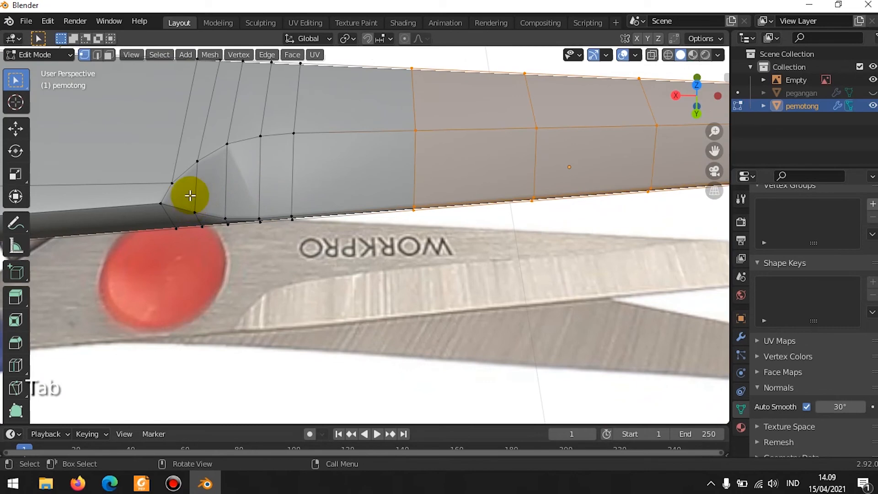
key("ctrl+r")
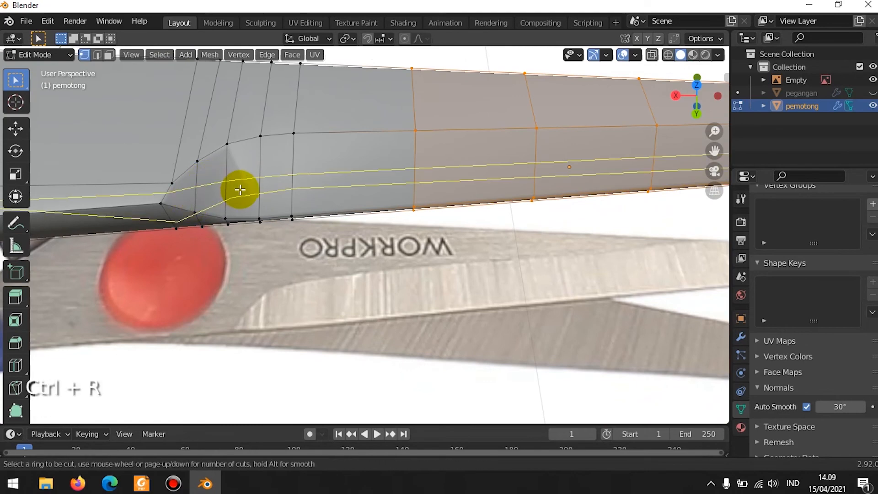
left_click(240, 189)
right_click(240, 189)
right_click(240, 190)
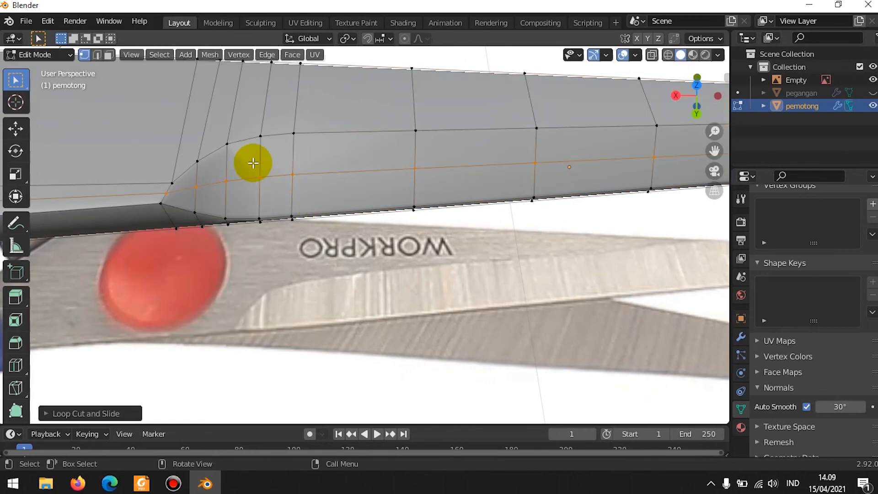
- Move the third and fourth vertices of the bevel's upper curve slightly along global Y toward the blade's cutting edge
left_click(228, 144)
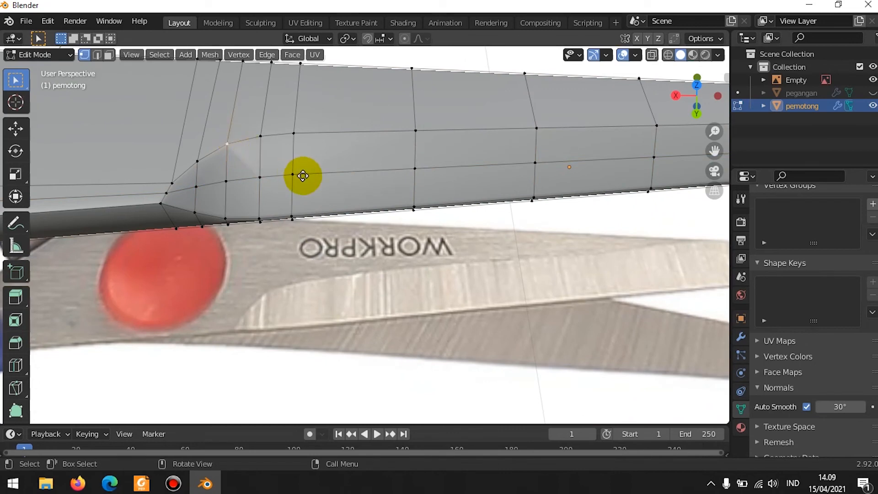
key("g")
key("y")
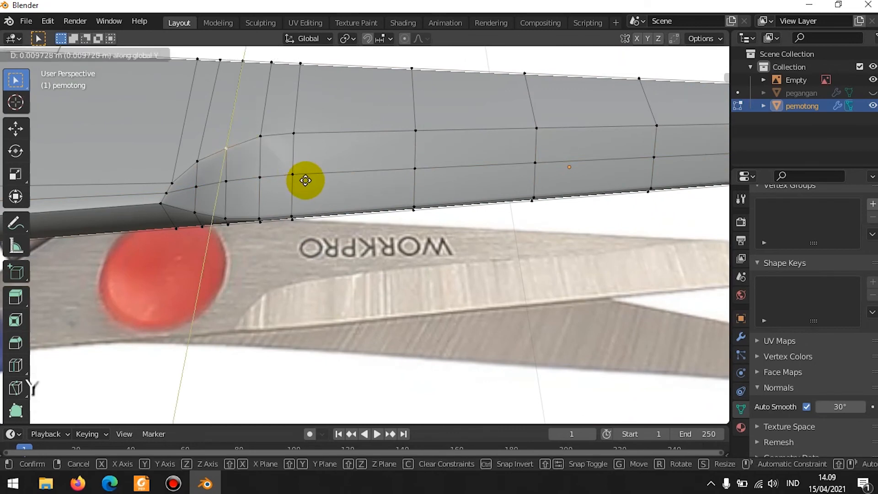
right_click(306, 180)
left_click(261, 137)
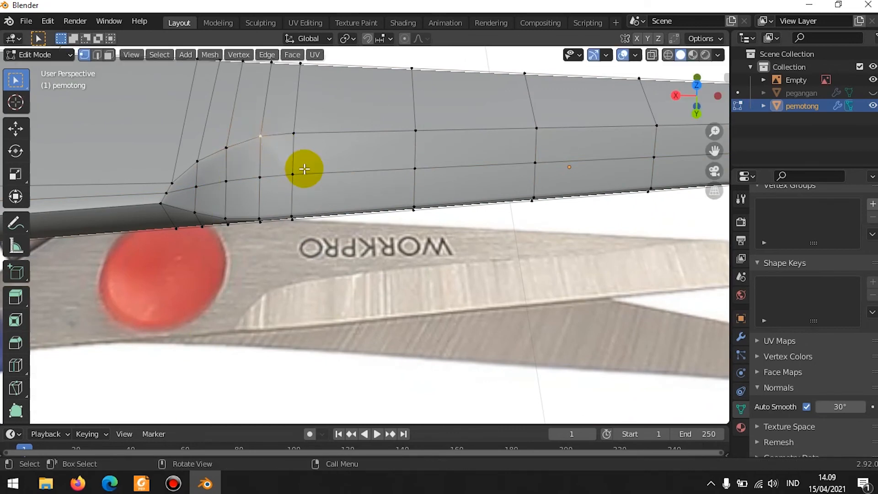
key("g")
key("y")
left_click(308, 175)
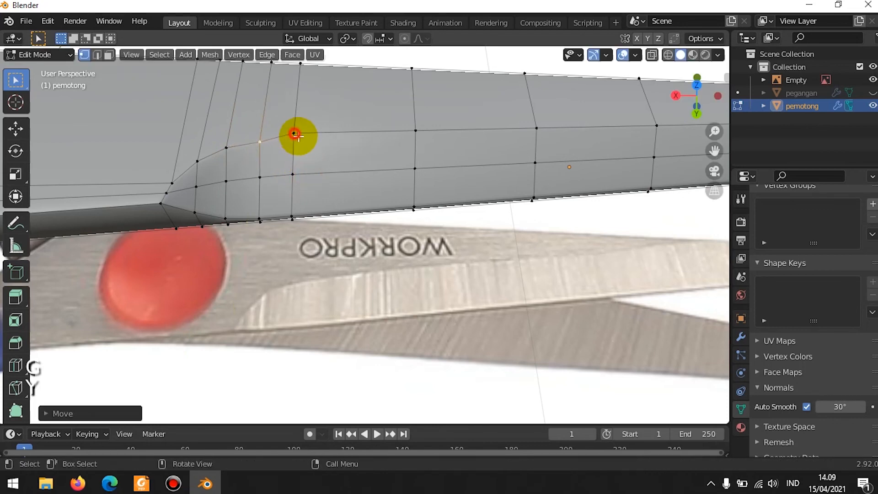
- Move the vertex where the bevel's curve meets its straight upper edge about 0.01 m along global Y toward the cutting edge
middle_click_drag(353, 172, 392, 202)
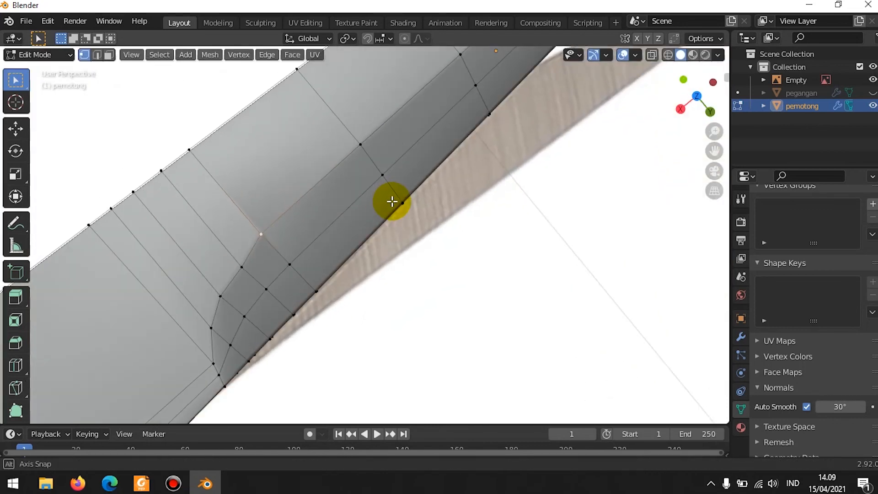
key("g")
key("y")
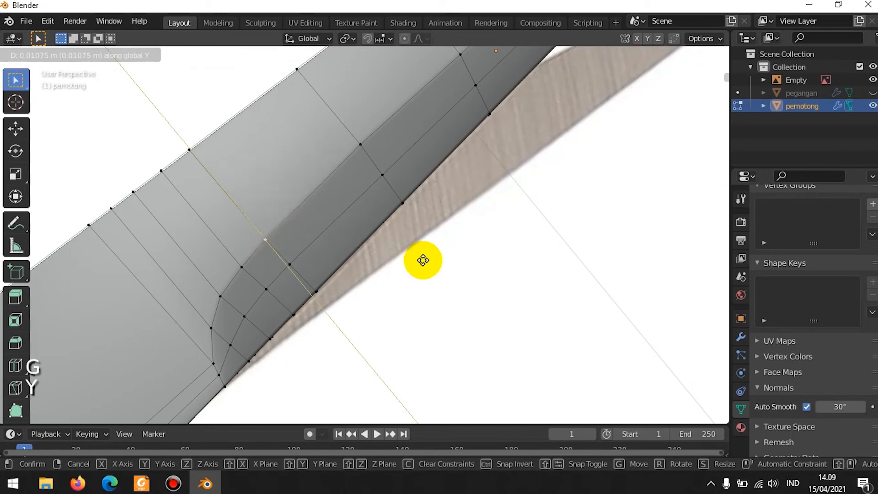
left_click(404, 251)
middle_click_drag(402, 249, 372, 223)
- Examine the blade's shading around the bevel in Object Mode and compare it with the mesh layout in Edit Mode
key("Tab")
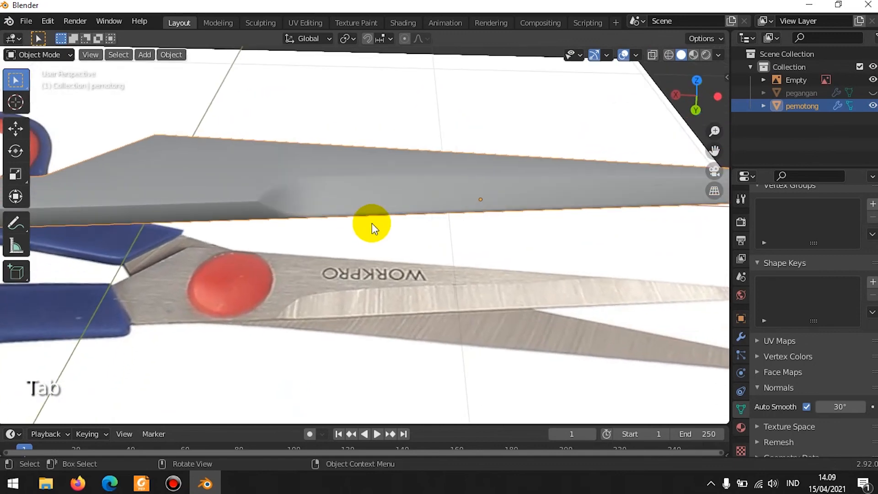
key("Tab")
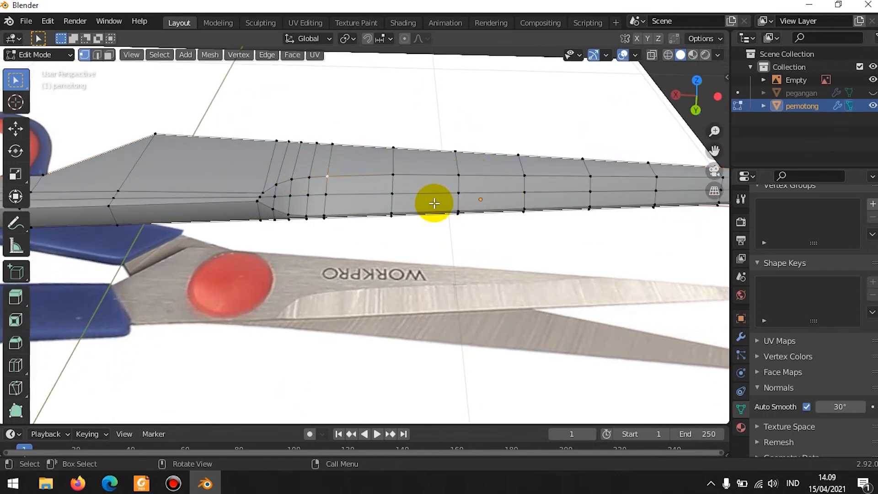
scroll(434, 203, "down", 3)
key("Tab")
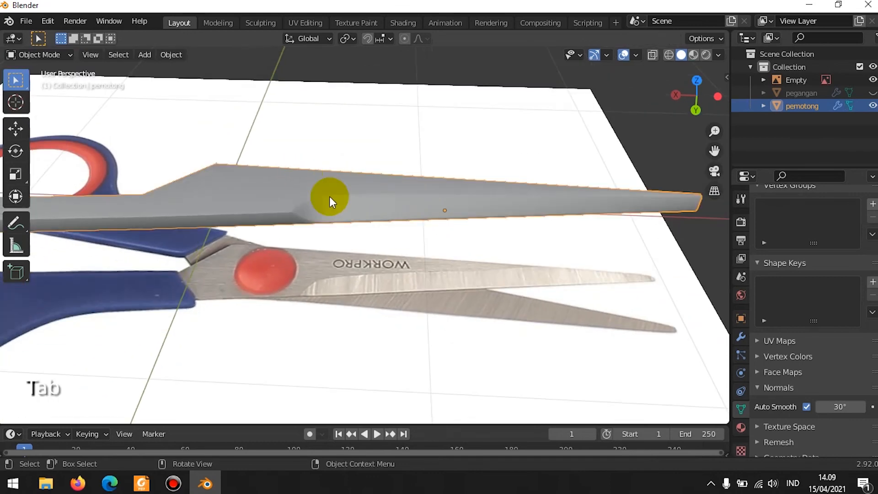
middle_click_drag(330, 196, 328, 265)
key("Tab")
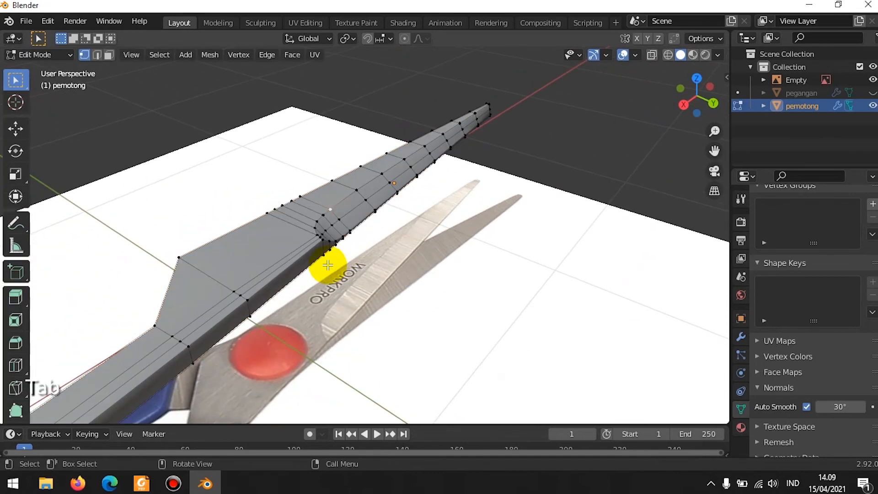
scroll(328, 265, "up", 3)
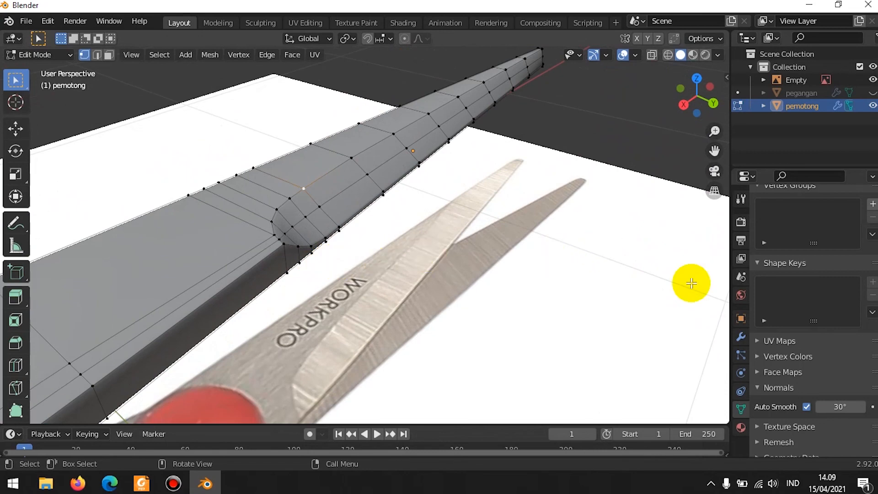
- Check the blade's Bevel modifier and inspect the blade's shading from both sides in Object Mode
left_click(741, 337)
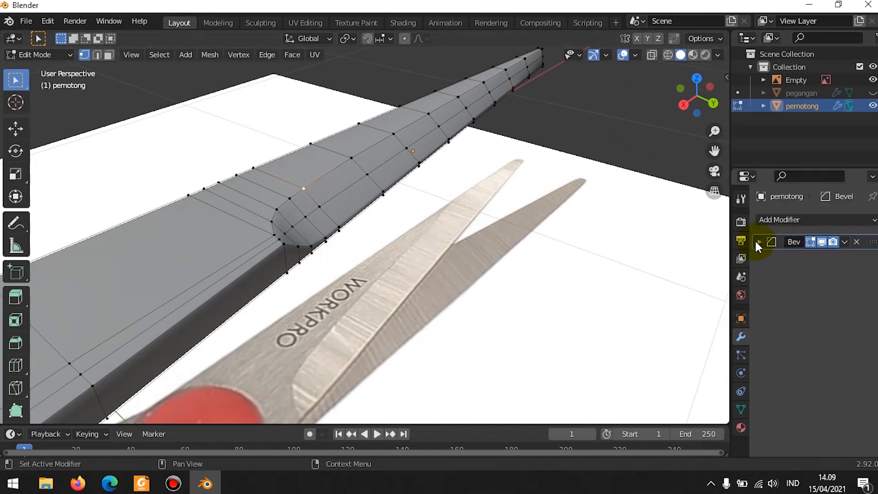
left_click(755, 240)
left_click(755, 241)
key("Tab")
scroll(402, 235, "down", 2)
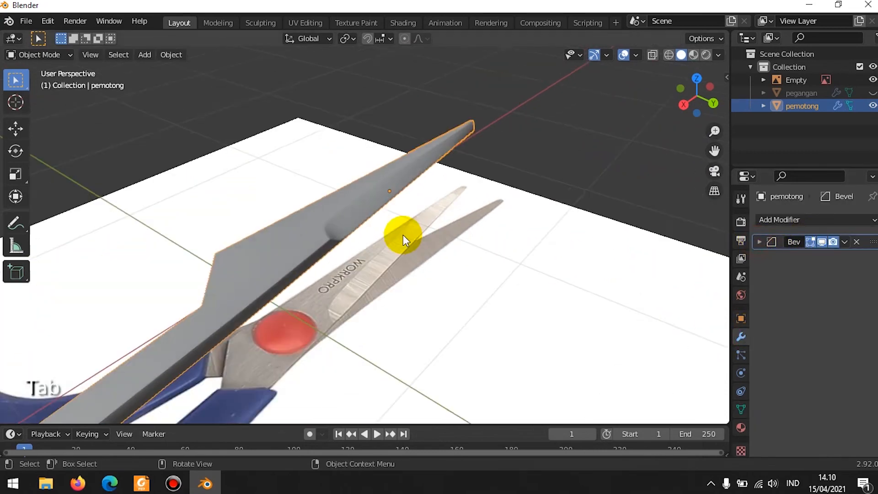
middle_click_drag(403, 235, 451, 205)
scroll(450, 206, "up", 5)
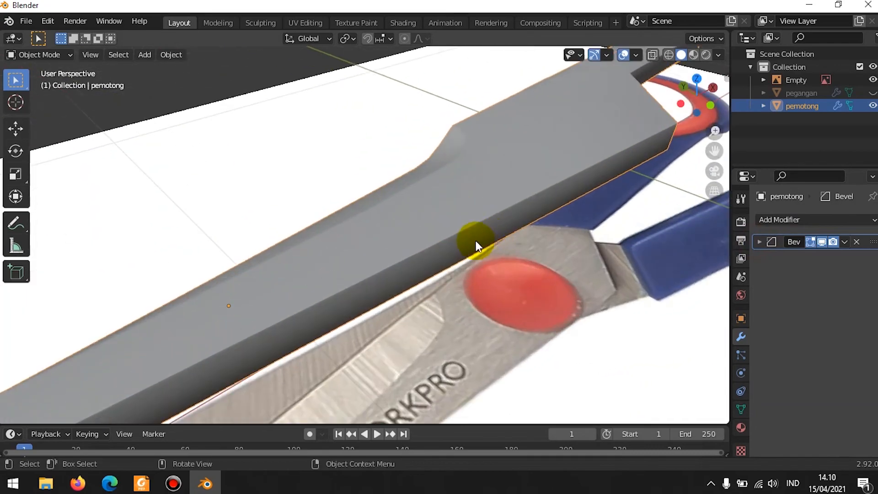
middle_click_drag(475, 241, 377, 252)
scroll(377, 252, "down", 5)
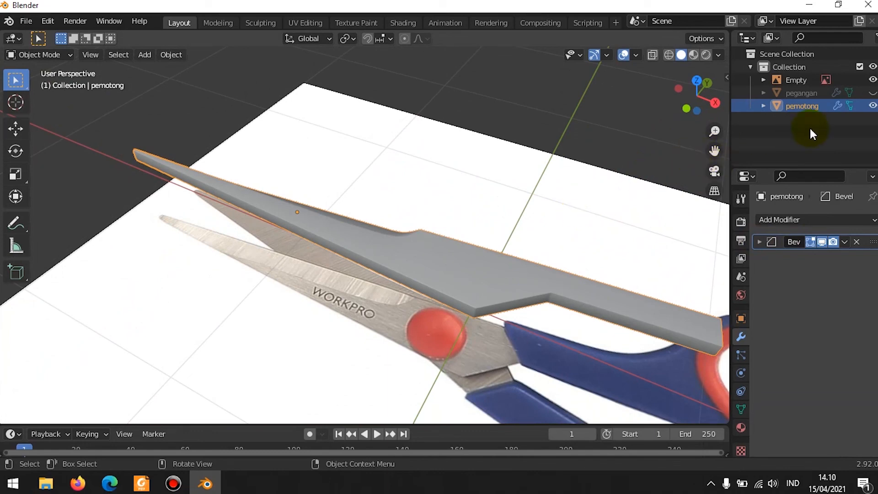
- Unhide the pegangan handle object alongside the blade and select the reference image
left_click(873, 93)
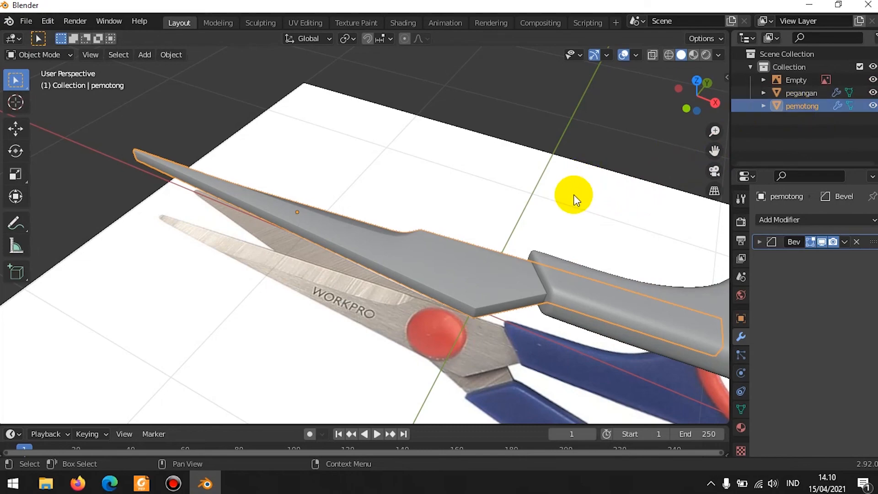
middle_click_drag(572, 192, 525, 229)
left_click(440, 224)
- Examine how the blade and handle fit together over the reference scissors from several viewpoints
mouse_move(440, 224)
middle_mouse_down()
mouse_move(521, 192)
mouse_move(492, 129)
mouse_move(493, 169)
mouse_move(588, 231)
mouse_move(655, 199)
mouse_move(386, 229)
mouse_move(534, 196)
mouse_move(402, 221)
mouse_move(323, 197)
mouse_move(398, 255)
mouse_move(476, 256)
mouse_move(457, 254)
mouse_move(466, 294)
mouse_move(506, 270)
mouse_move(501, 229)
mouse_move(480, 204)
mouse_move(441, 225)
middle_mouse_up()
scroll(382, 221, "up", 3)
scroll(382, 222, "down", 2)
scroll(440, 224, "down", 2)
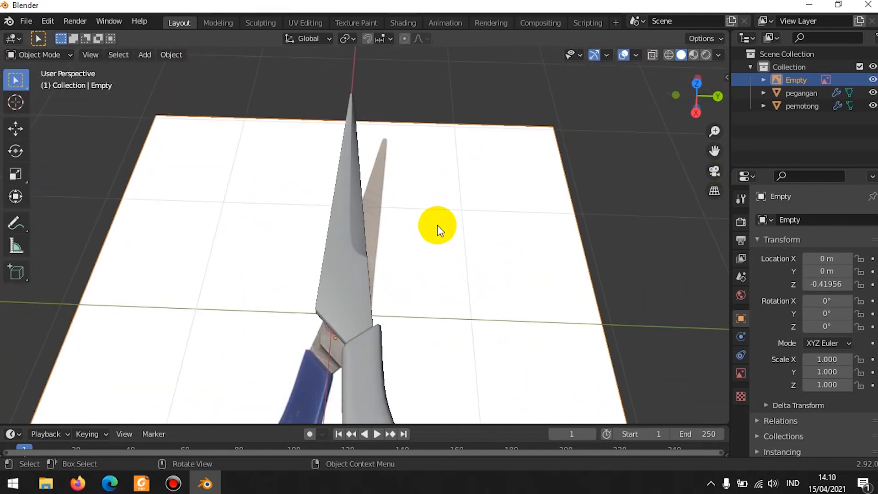
scroll(435, 233, "down", 1)
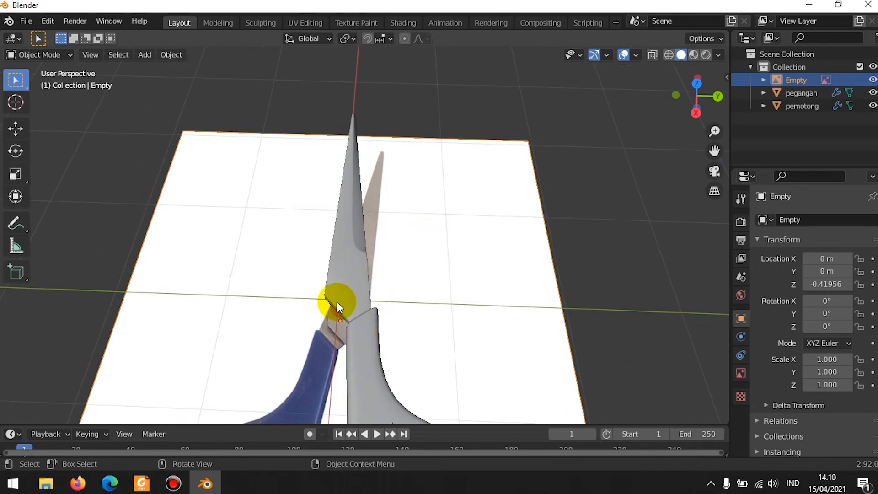
middle_click_drag(337, 300, 406, 248)
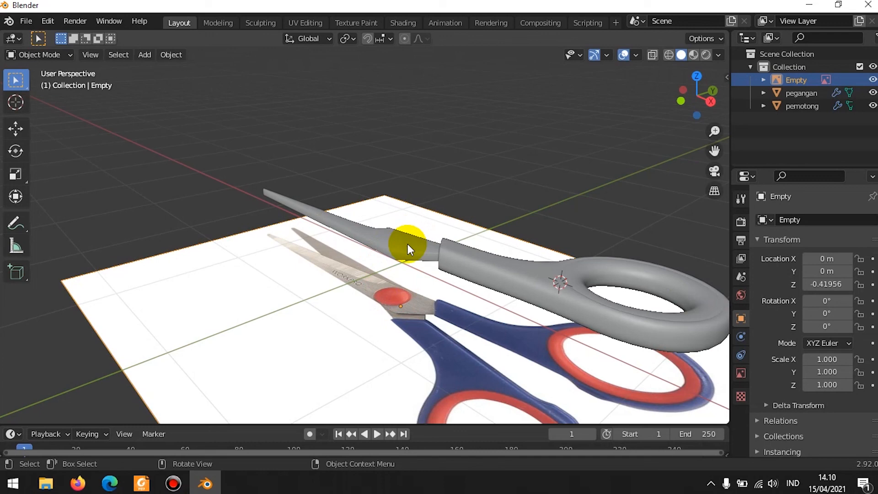
scroll(496, 275, "down", 3)
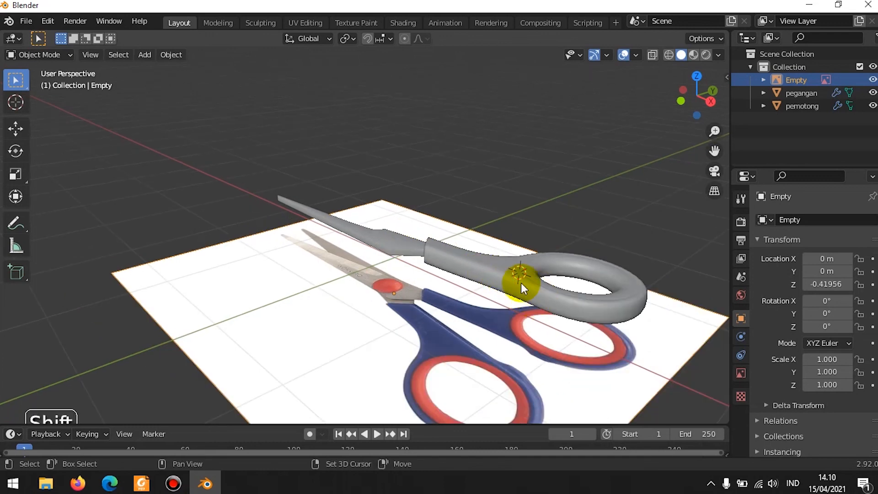
middle_click_drag(521, 282, 399, 256, "shift")
middle_click_drag(328, 271, 388, 289)
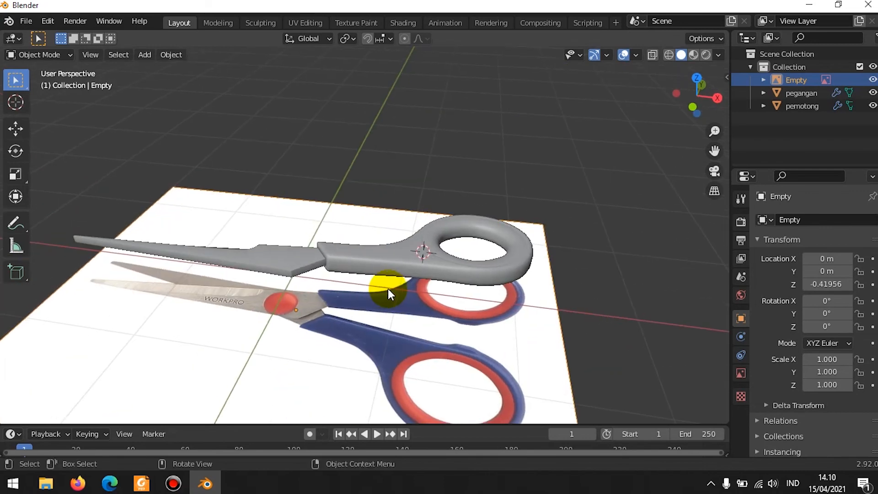